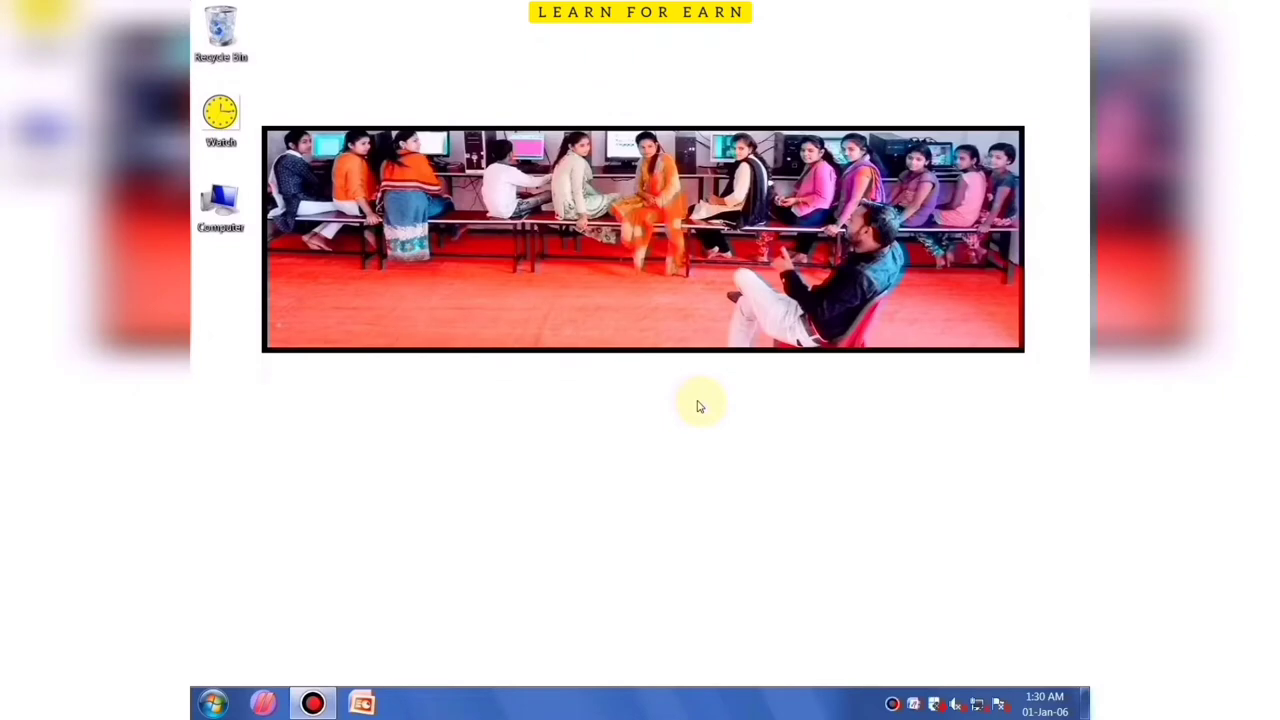
Launch Microsoft Office PowerPoint by searching 'pow' from the Start menu
click(216, 705)
text(po)
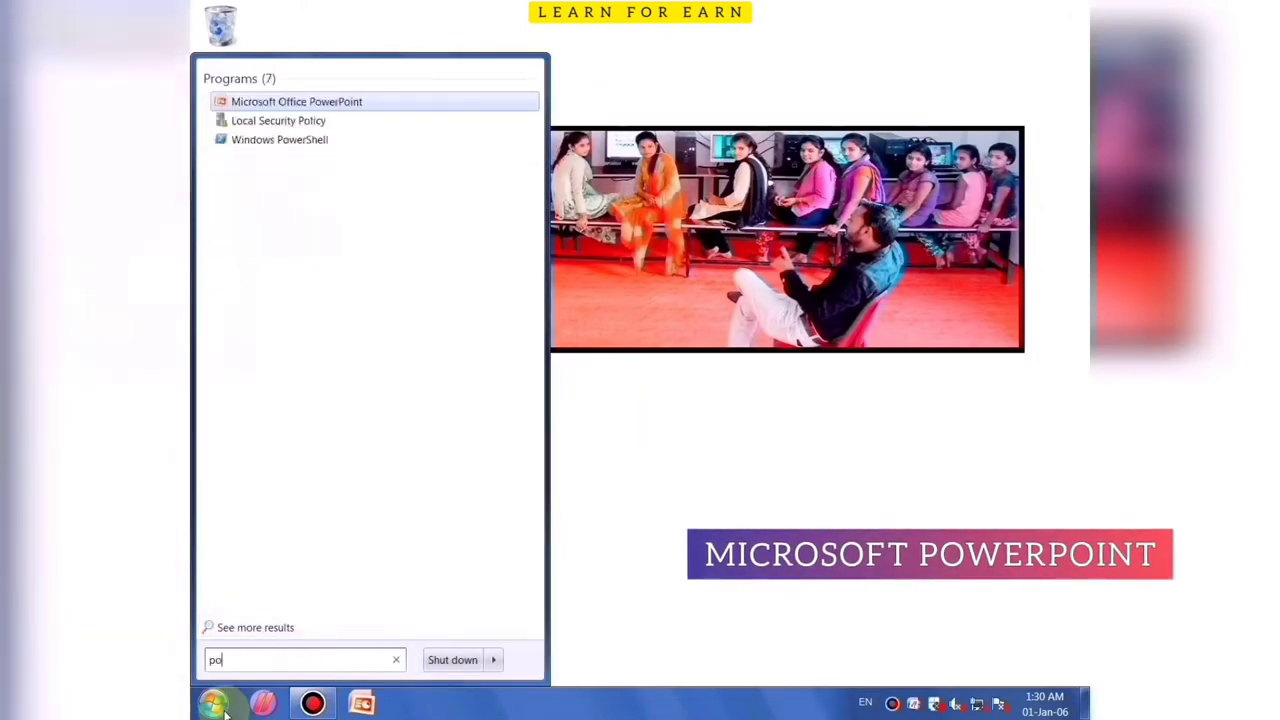
text(w)
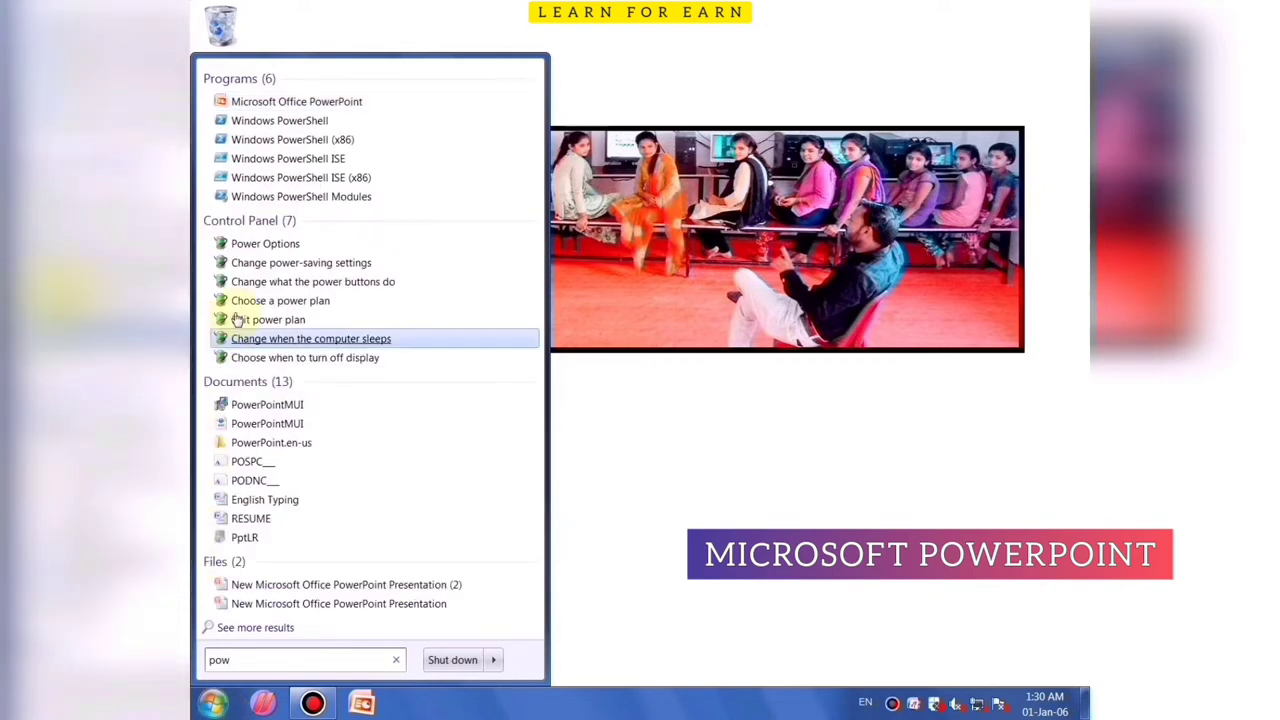
click(330, 101)
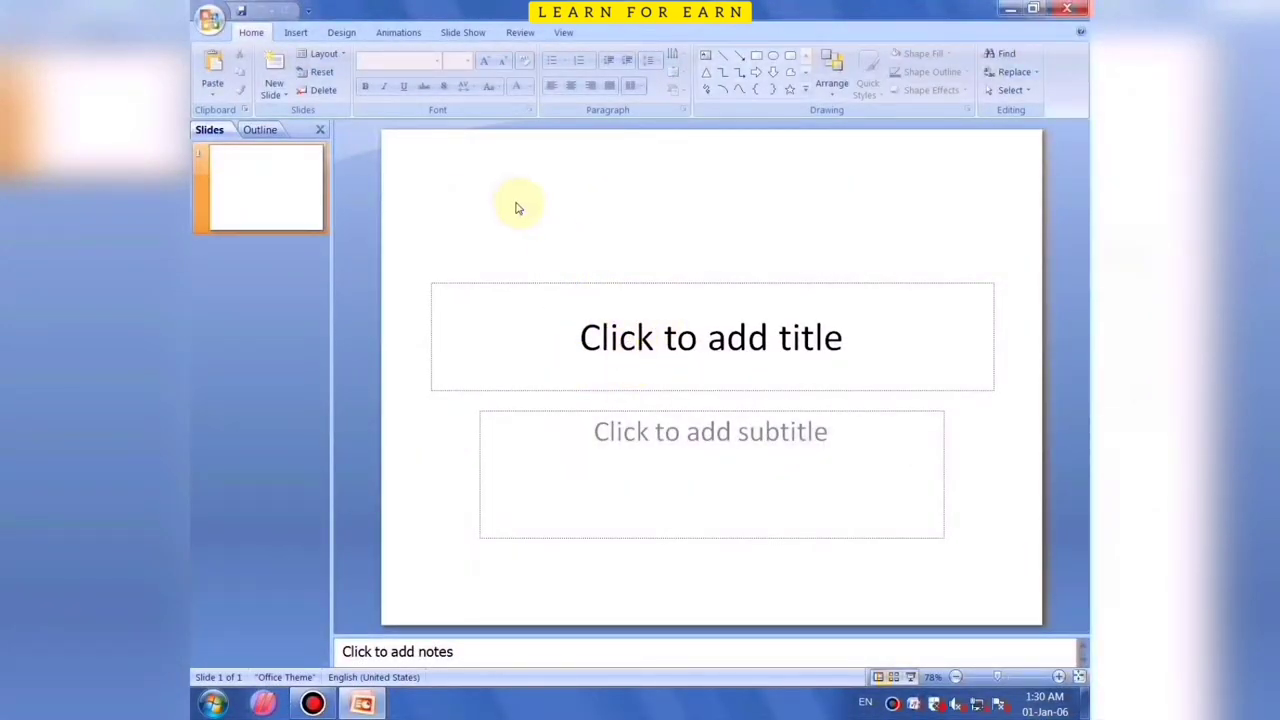
Replace the default title slide with a new Blank layout slide
click(322, 92)
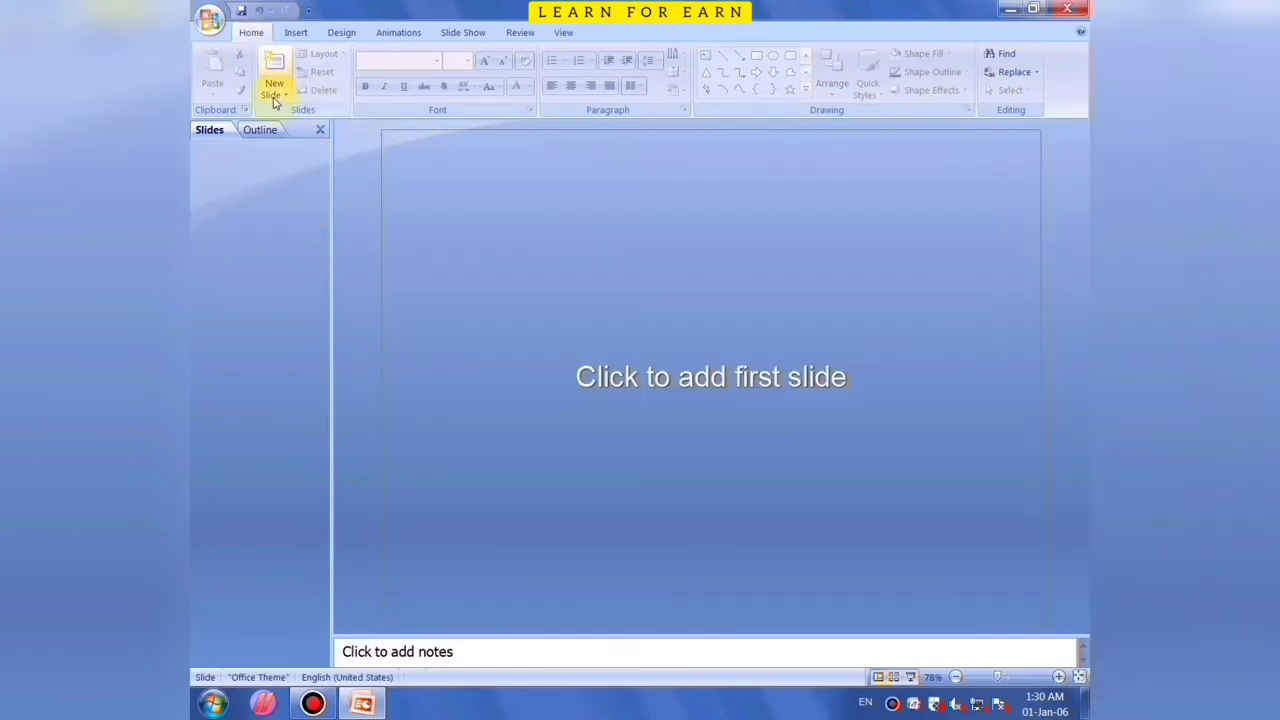
click(275, 100)
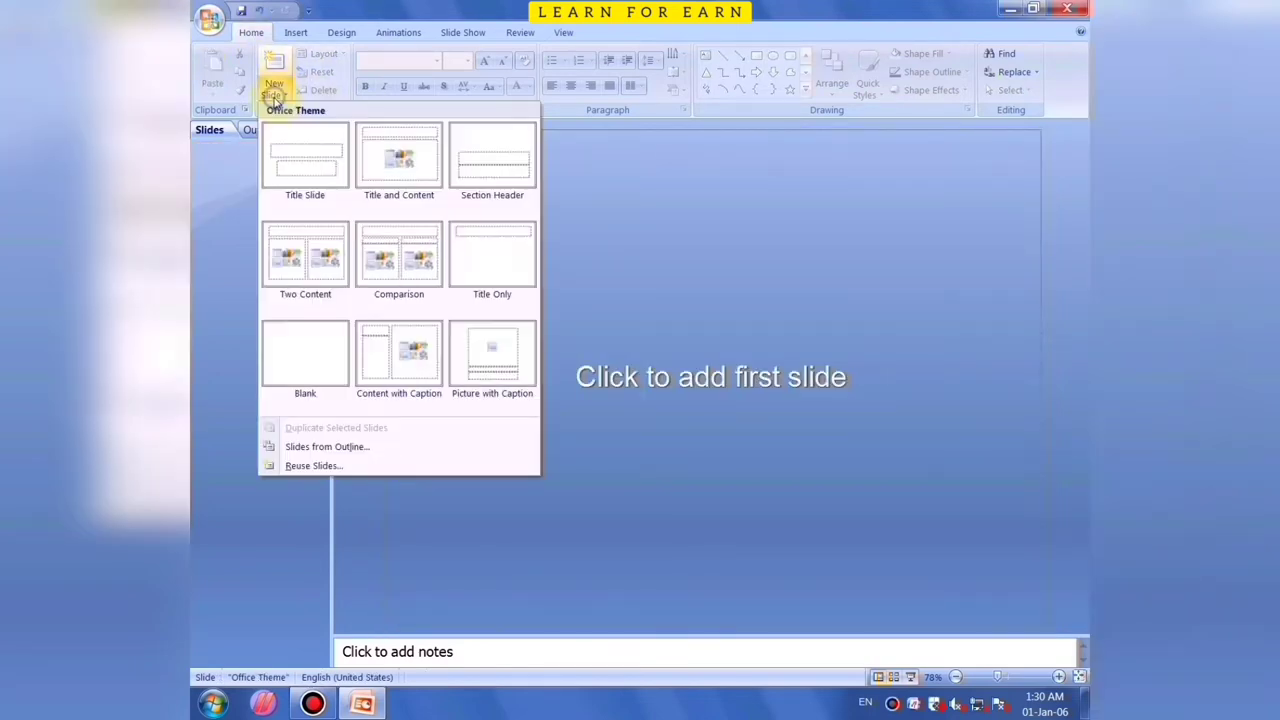
click(308, 366)
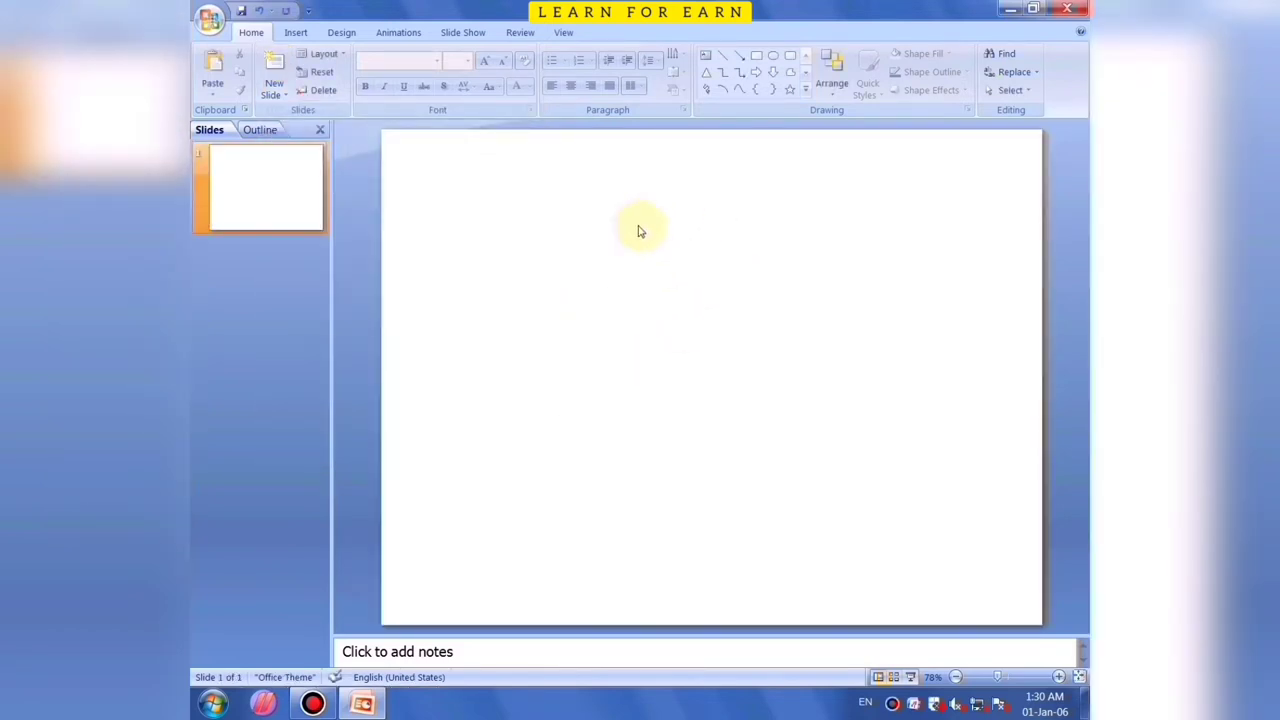
Draw a large 32-point star across the middle of the slide
click(293, 33)
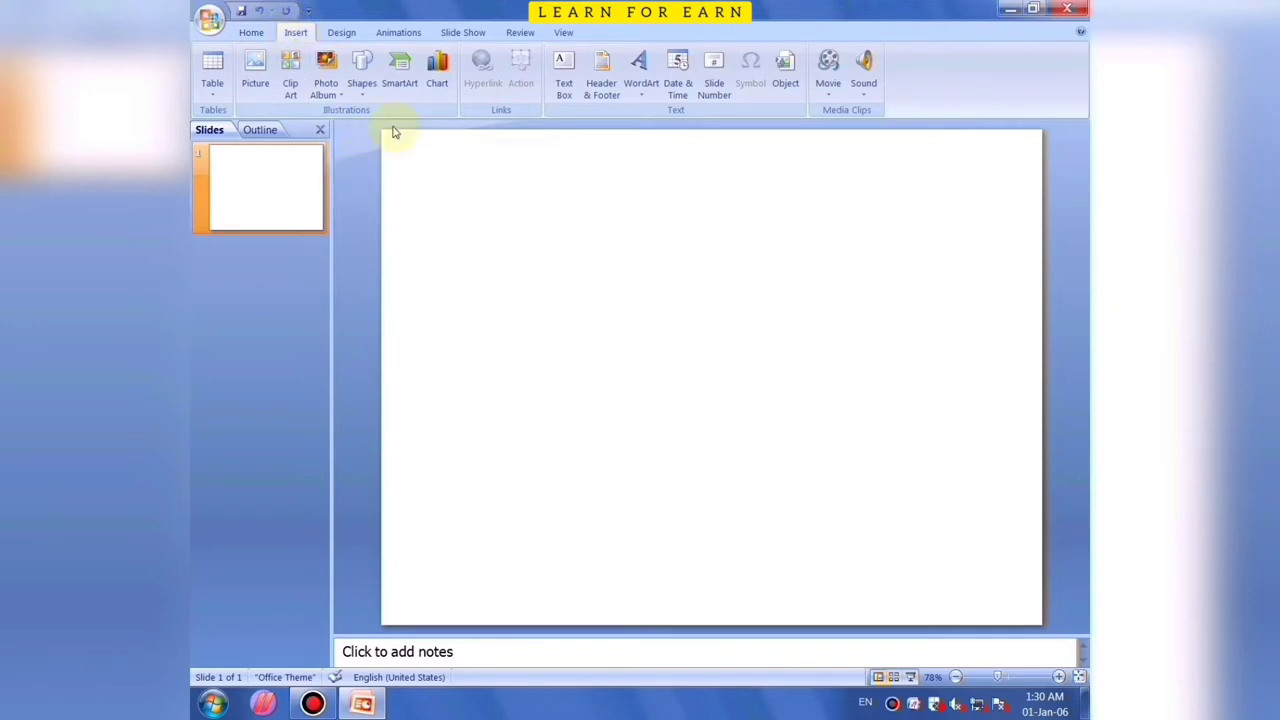
click(362, 75)
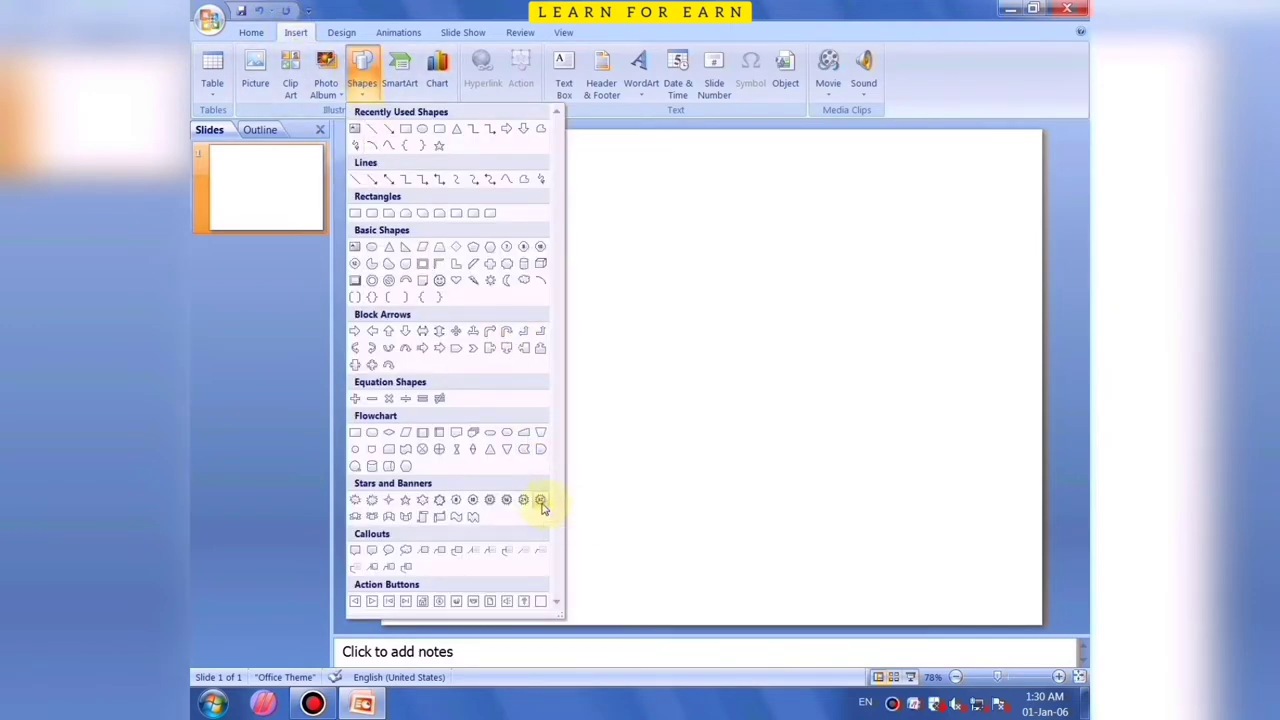
click(540, 500)
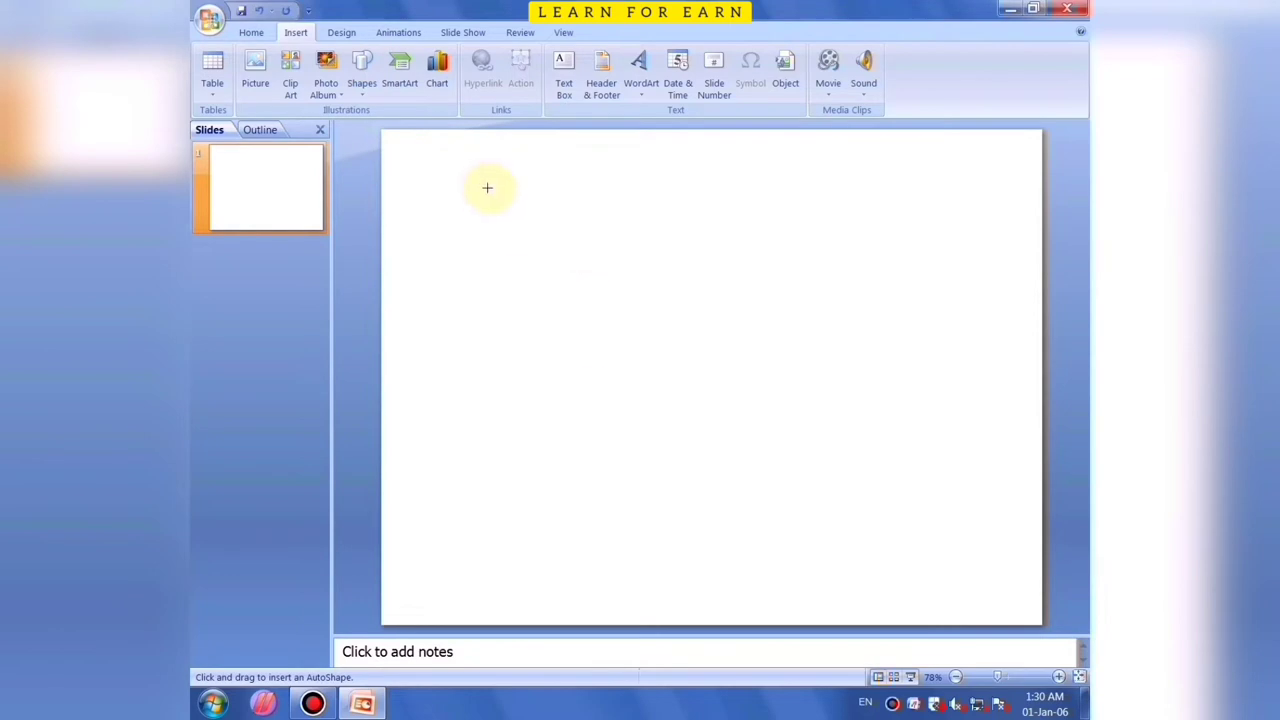
mouse_move(487, 187)
mouse_down()
mouse_move(866, 402)
mouse_move(910, 396)
mouse_up()
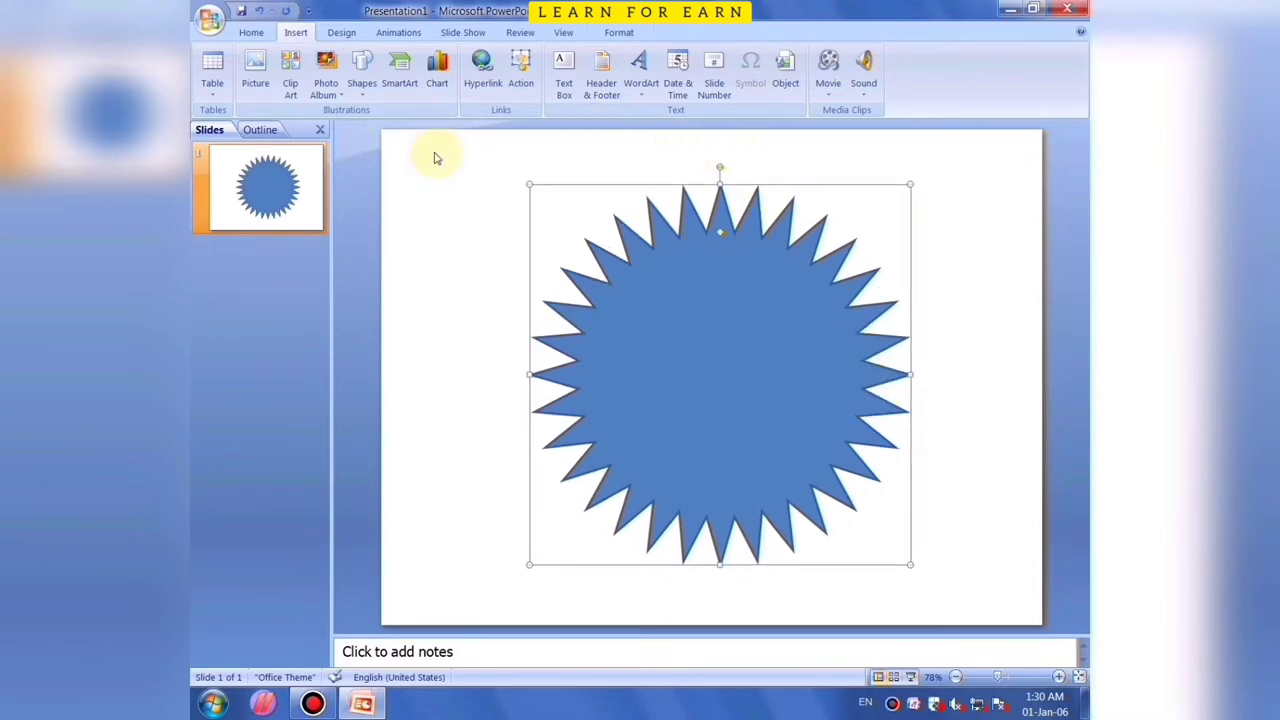
Apply the red shaded shape style to the starburst
click(617, 31)
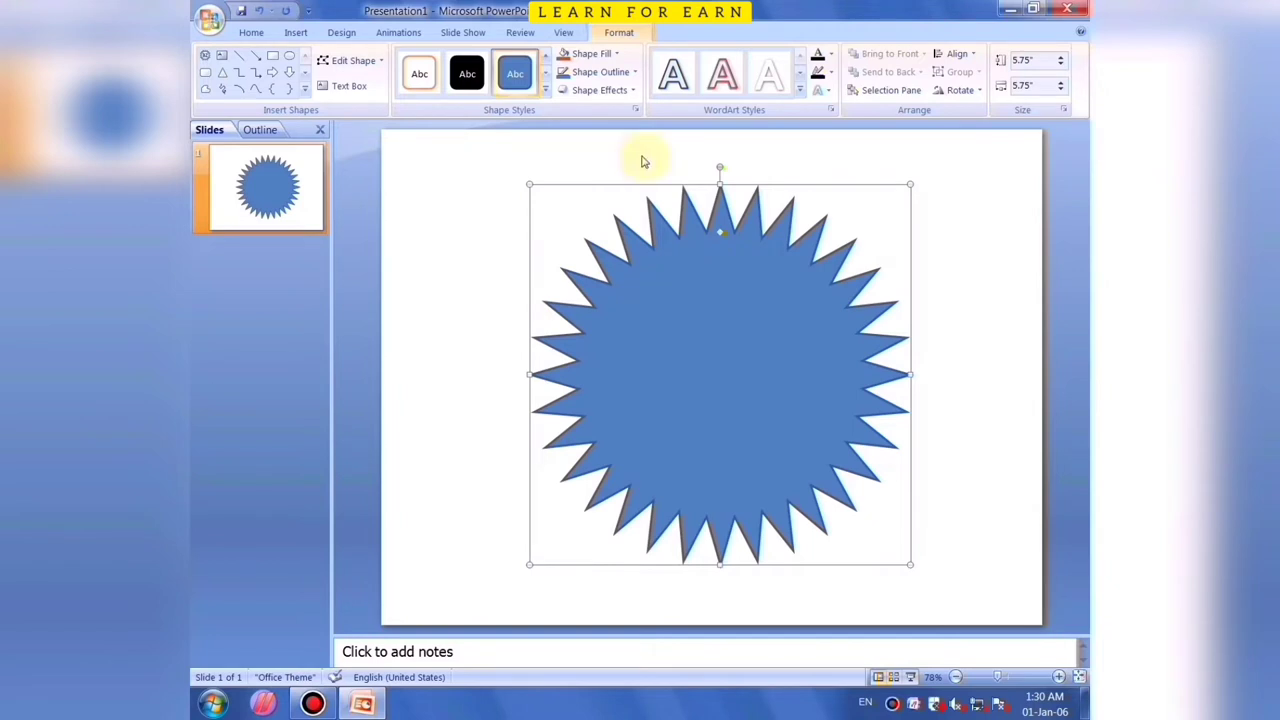
click(545, 91)
click(515, 309)
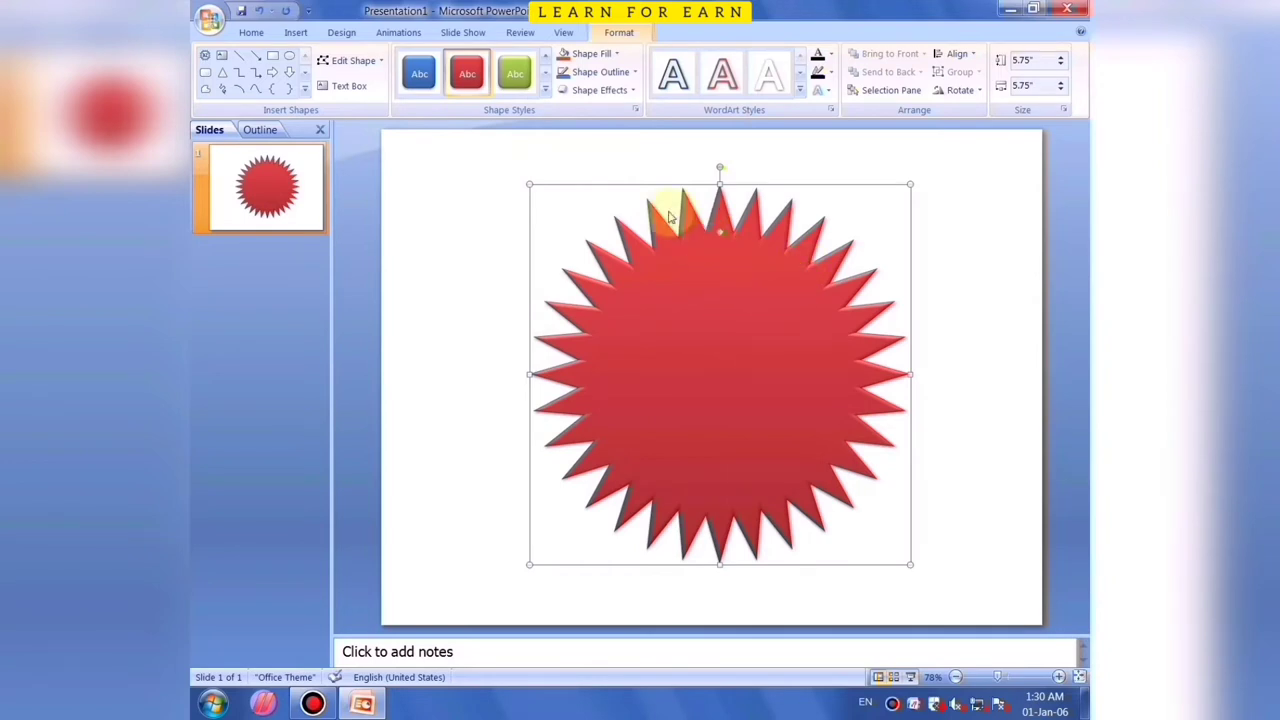
click(395, 33)
Add a Spin emphasis effect, 360° clockwise at Medium speed, to the star
click(280, 92)
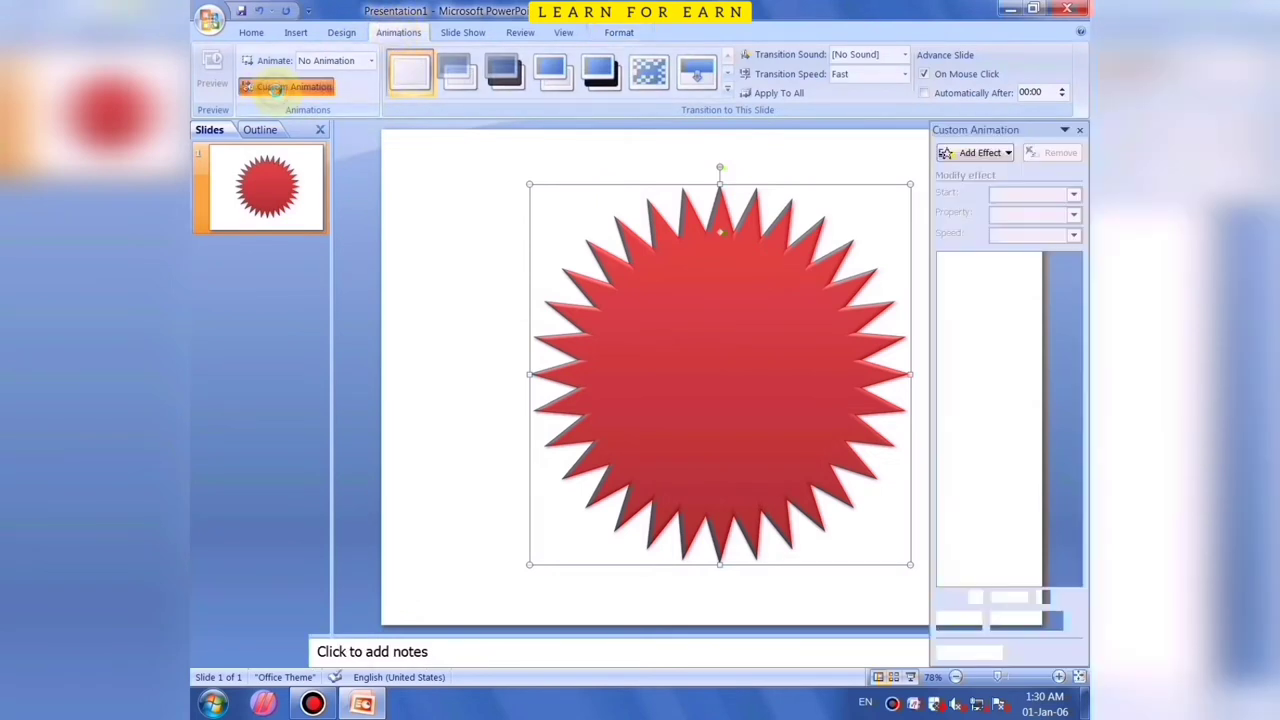
click(981, 153)
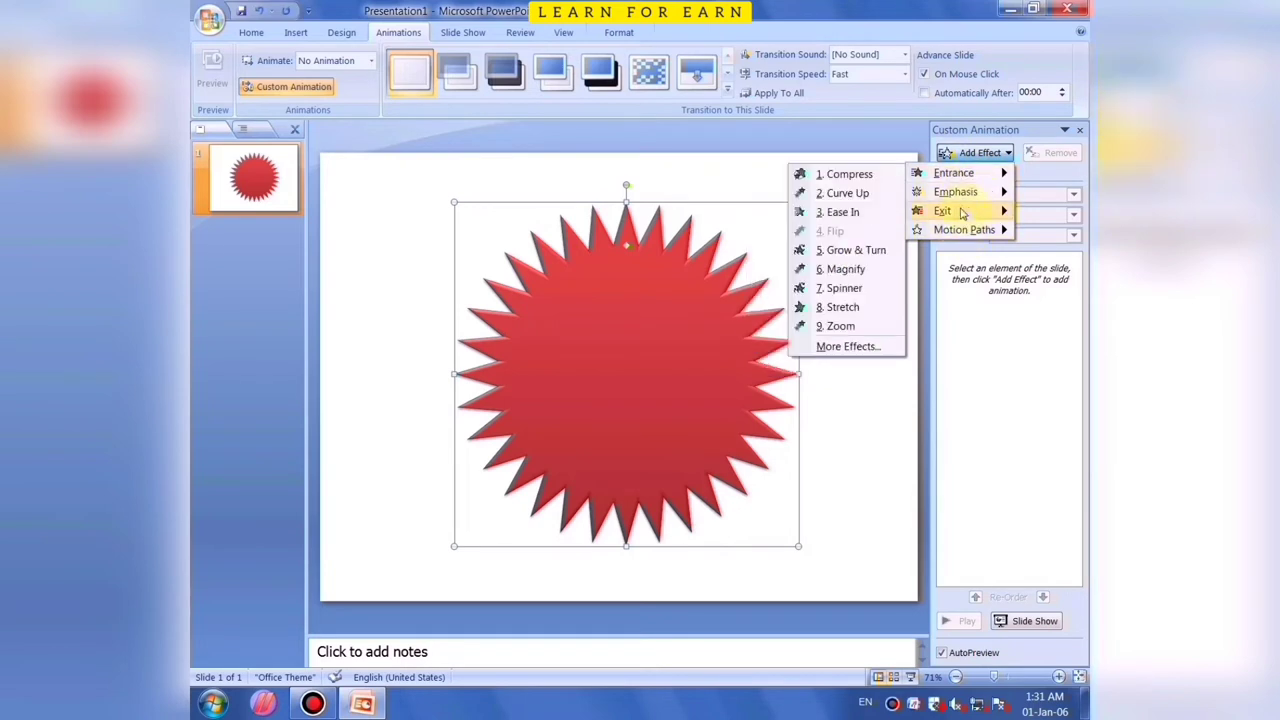
mouse_move(955, 192)
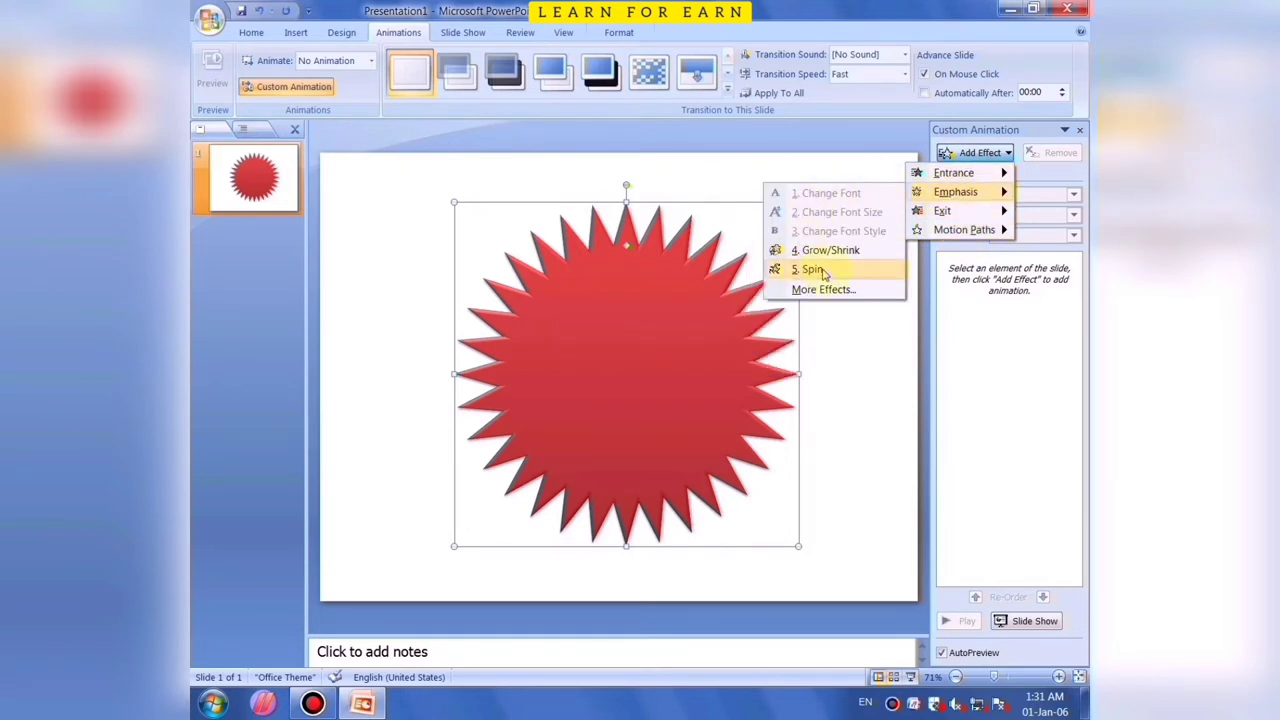
click(810, 270)
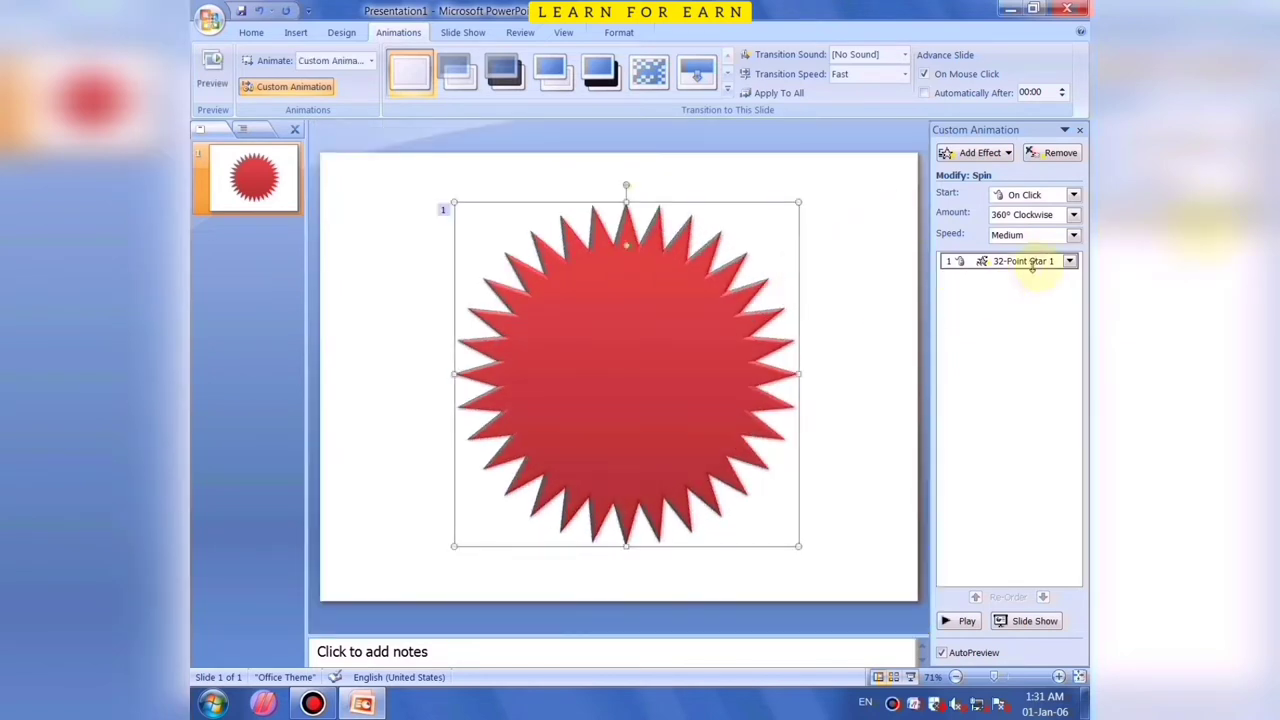
Try Slow, Very Slow and Fast spin speeds, settling on Very Slow for the star
click(1073, 236)
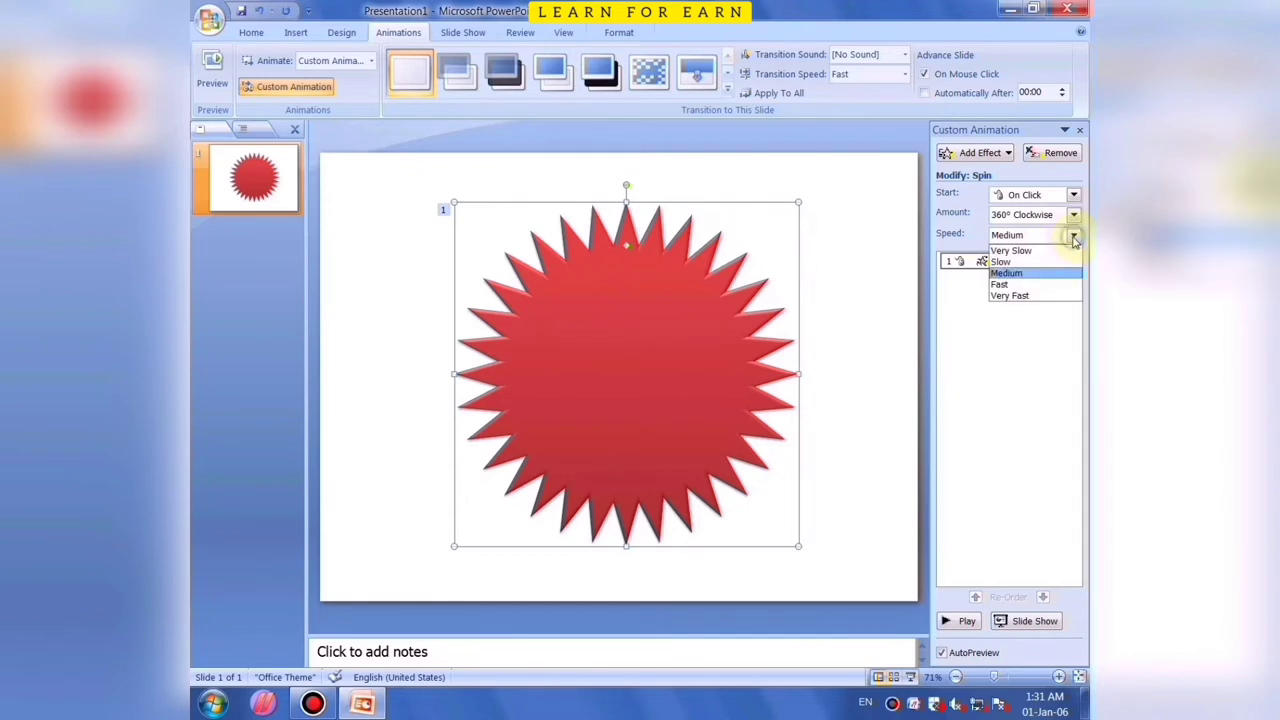
click(1000, 262)
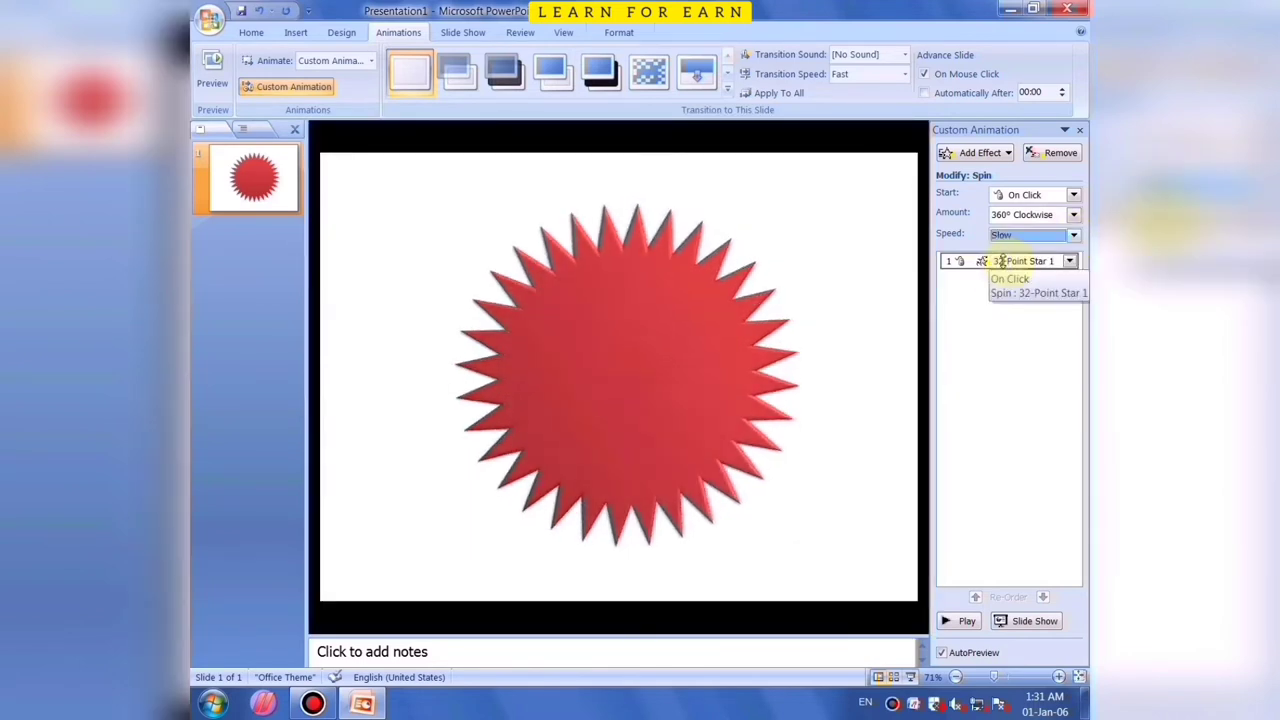
click(1073, 235)
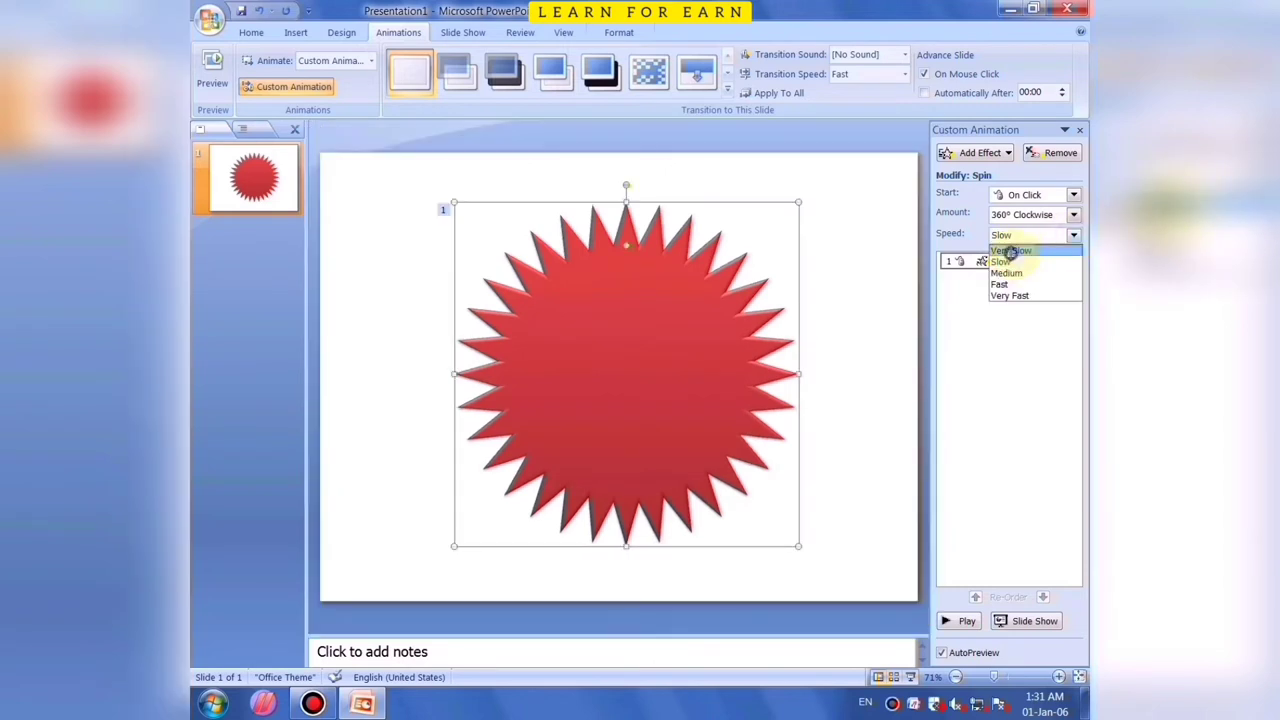
click(1010, 251)
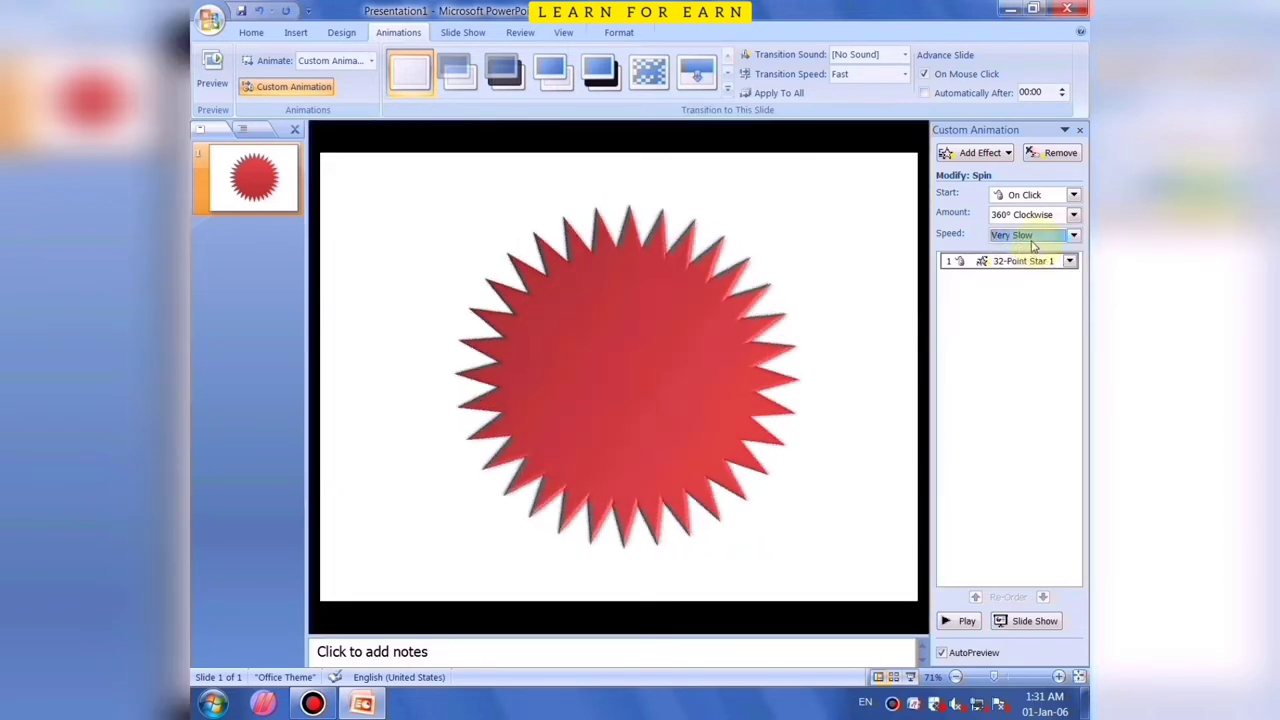
click(1035, 236)
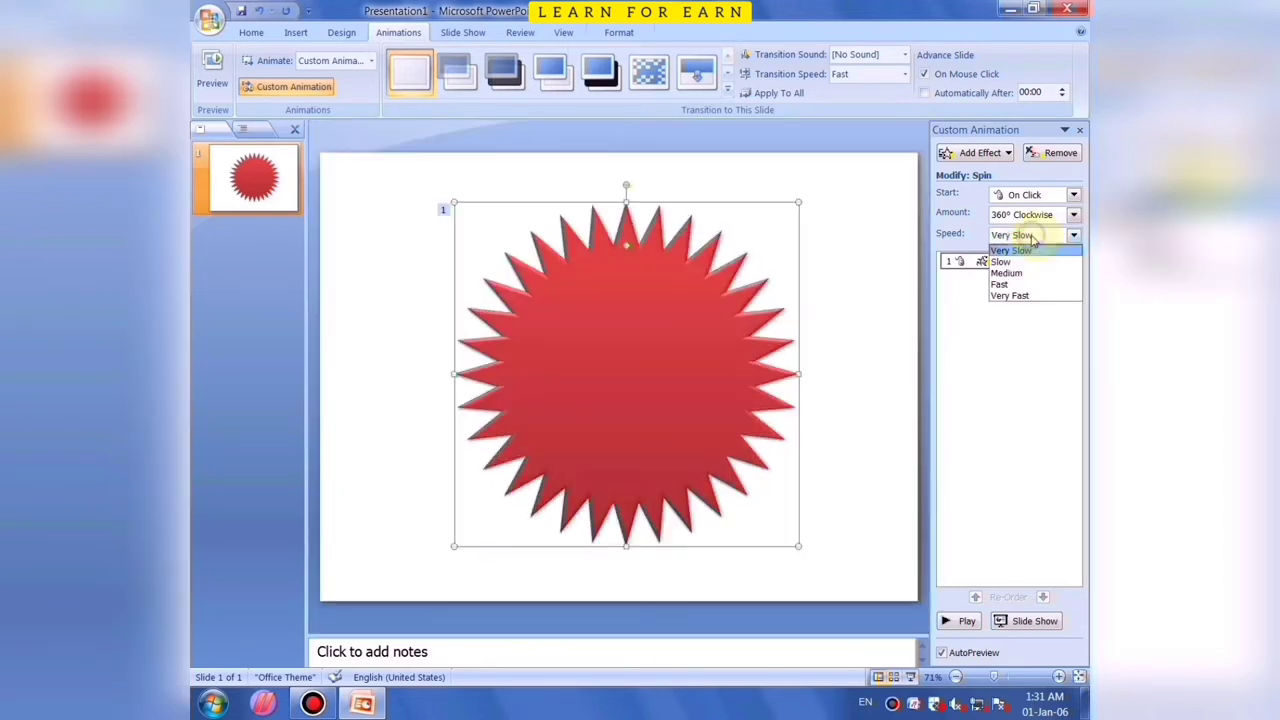
click(1000, 285)
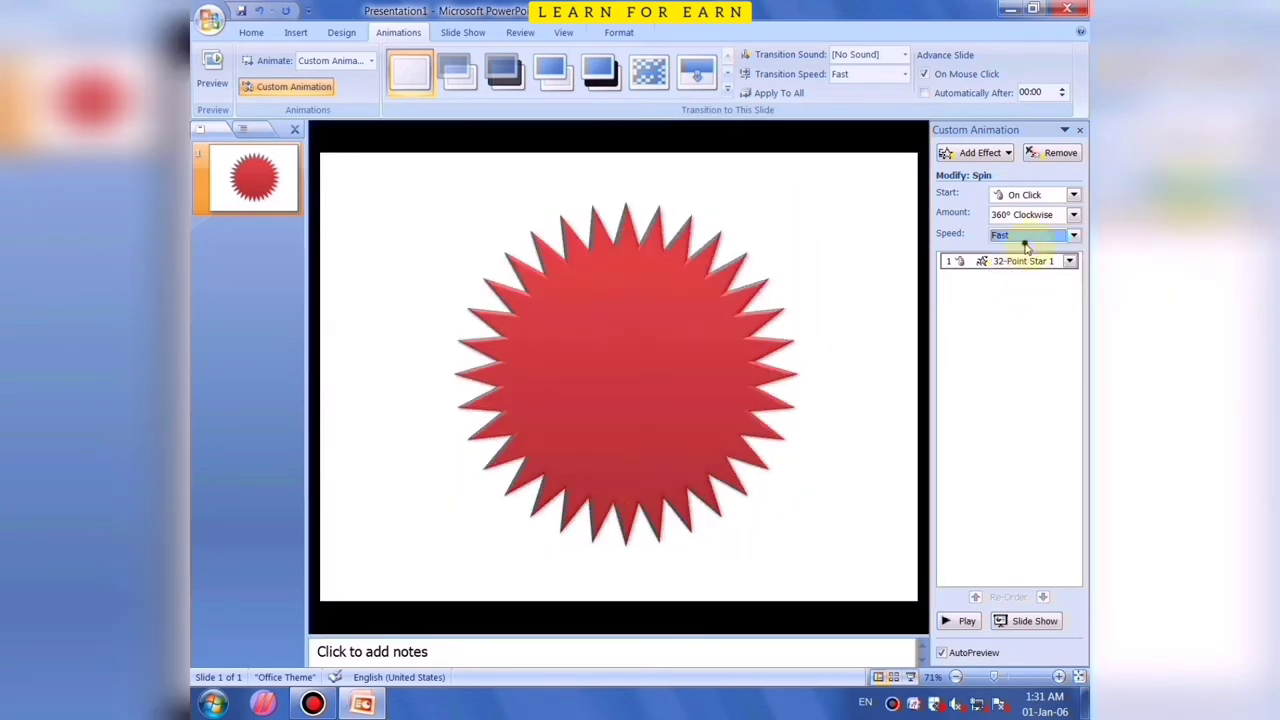
click(1025, 243)
click(1025, 248)
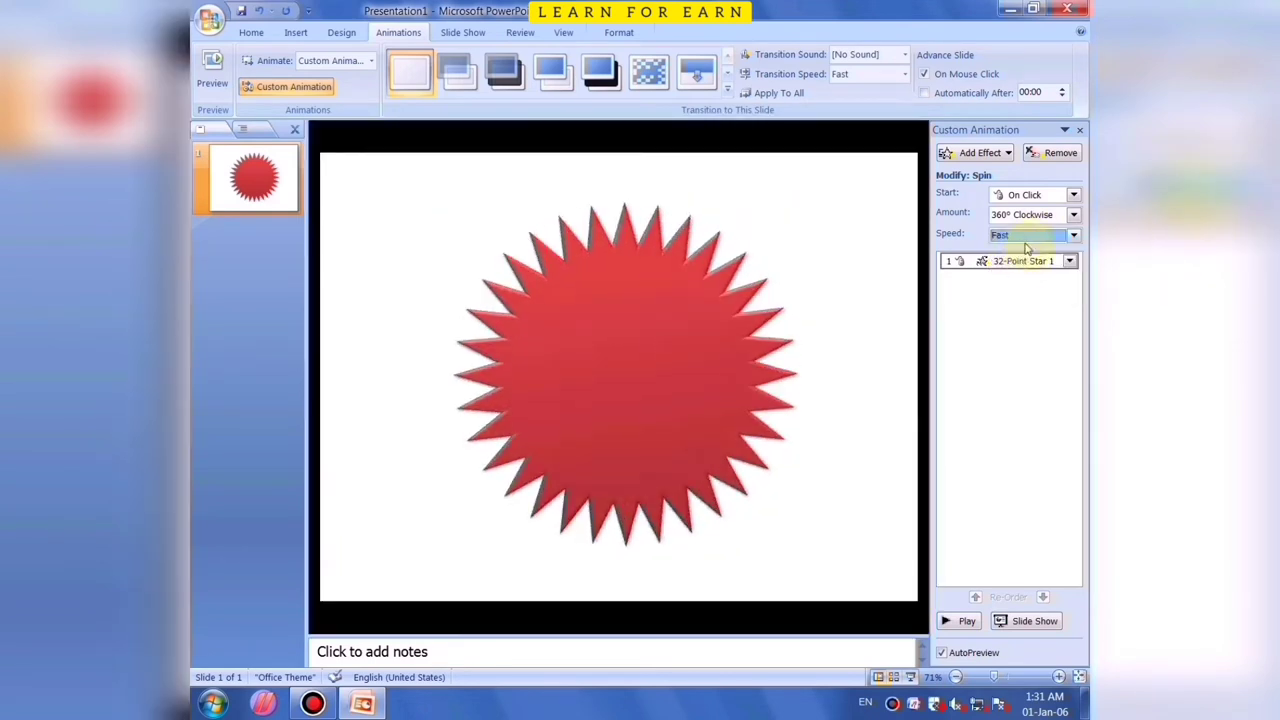
click(1022, 240)
click(1008, 251)
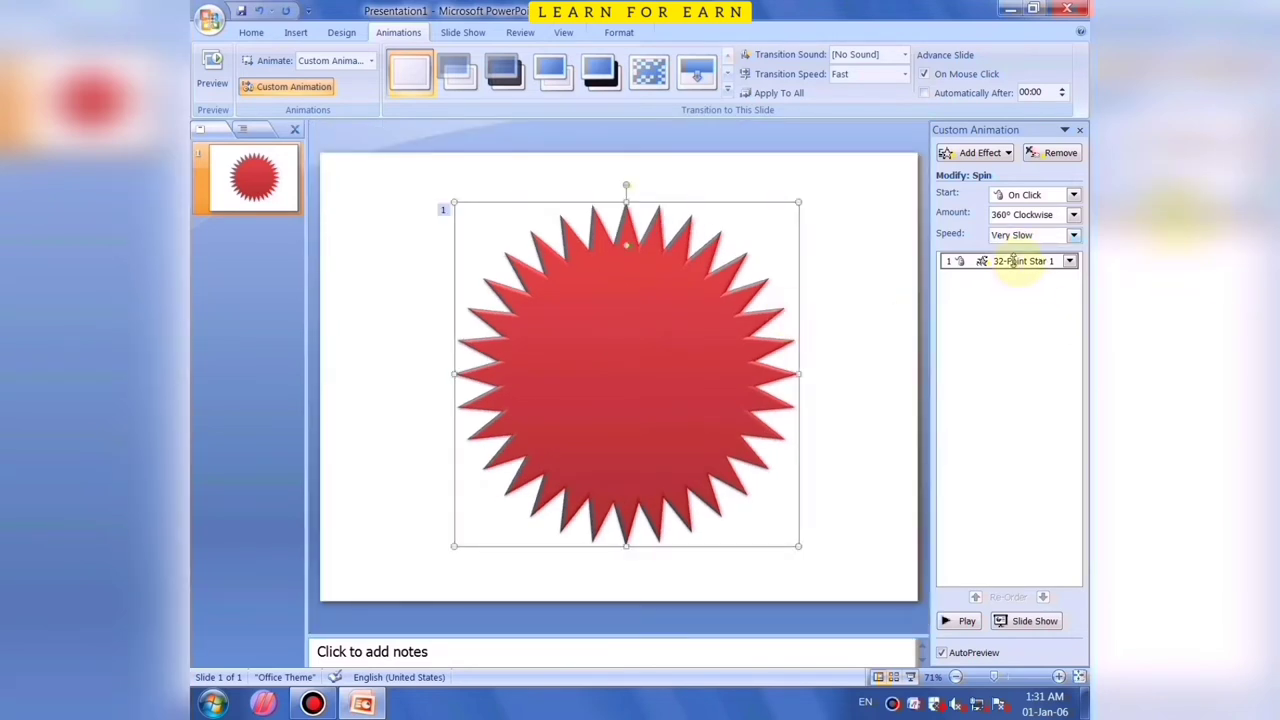
click(1052, 262)
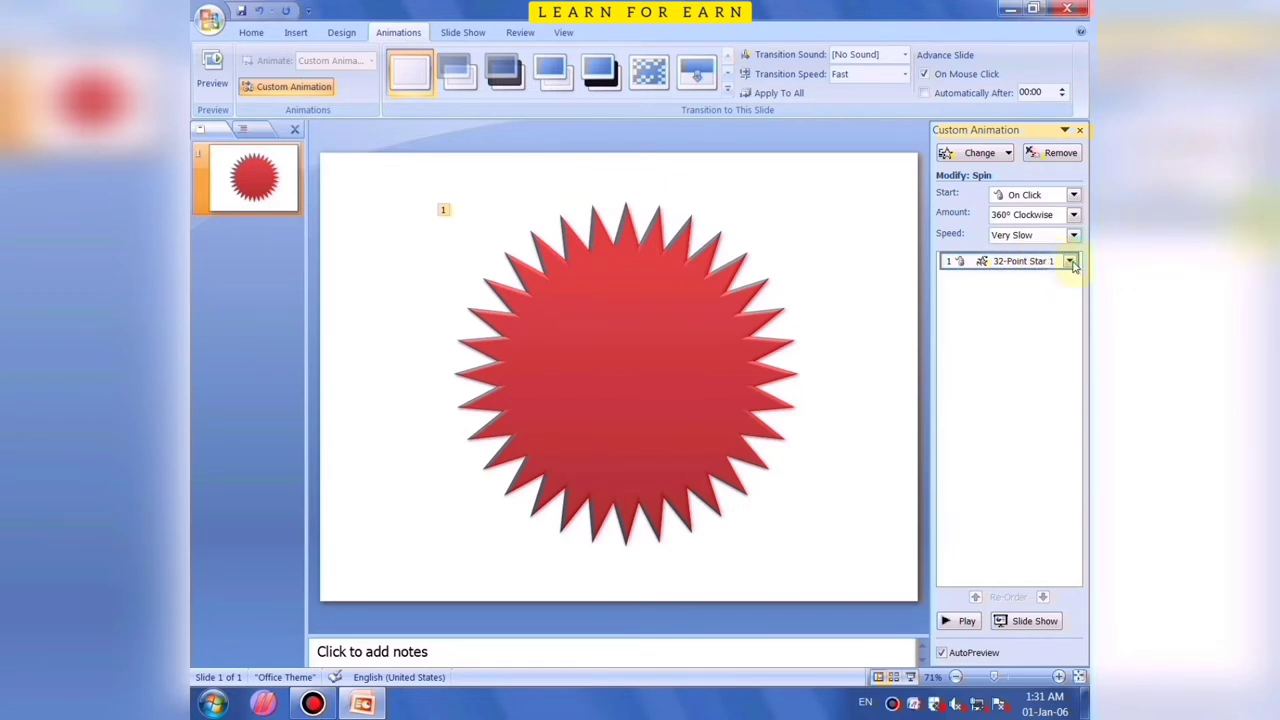
Set the star's Spin effect timing to repeat 10 times
click(1070, 261)
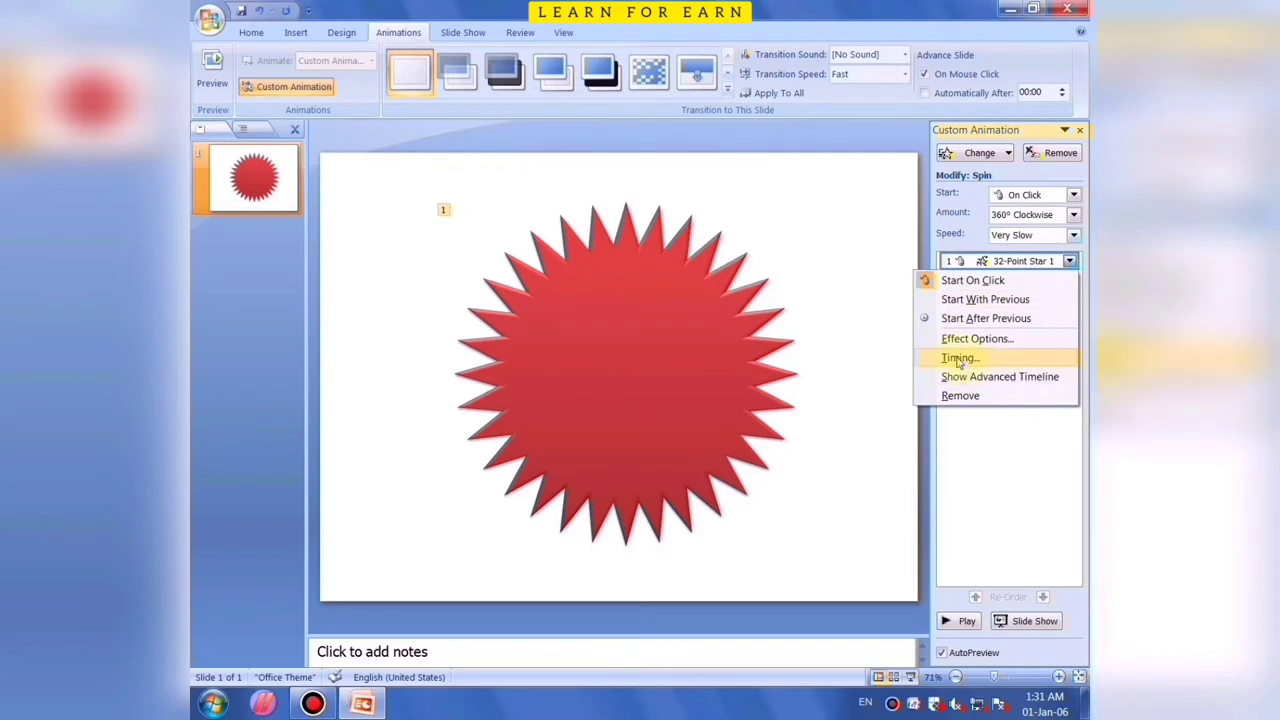
click(946, 357)
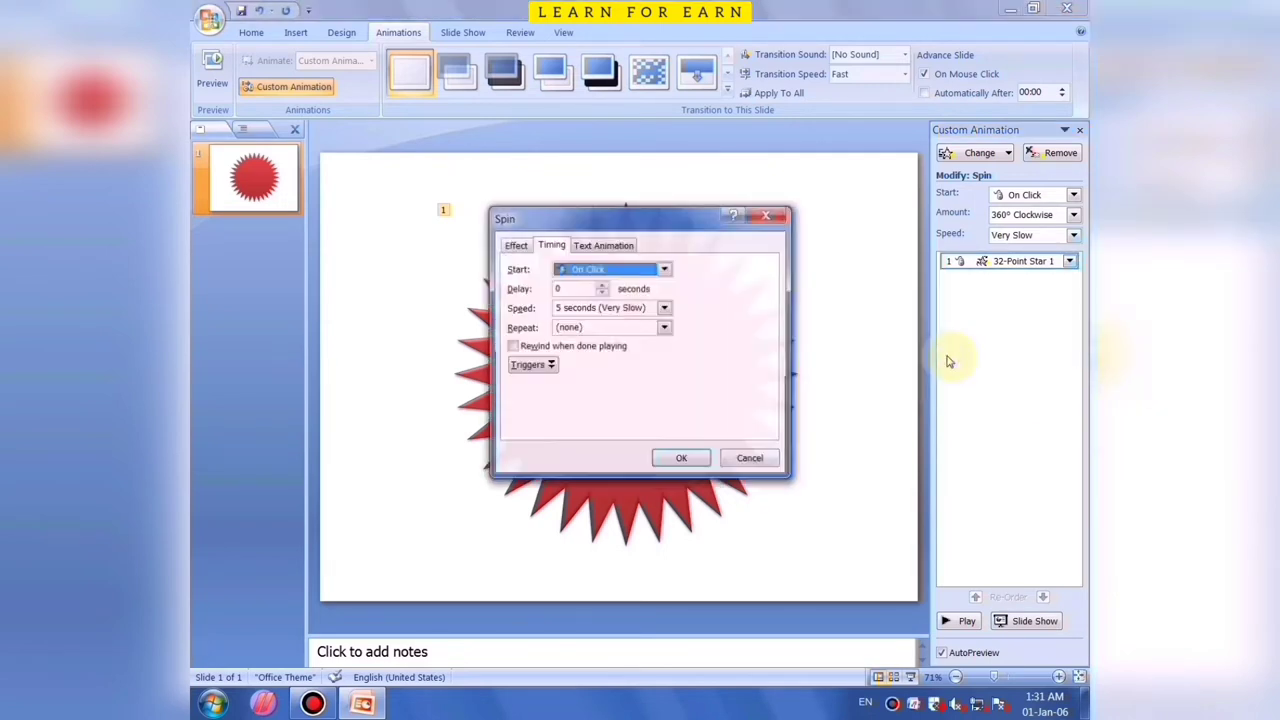
mouse_move(690, 214)
mouse_down()
mouse_move(845, 196)
mouse_move(733, 177)
mouse_up()
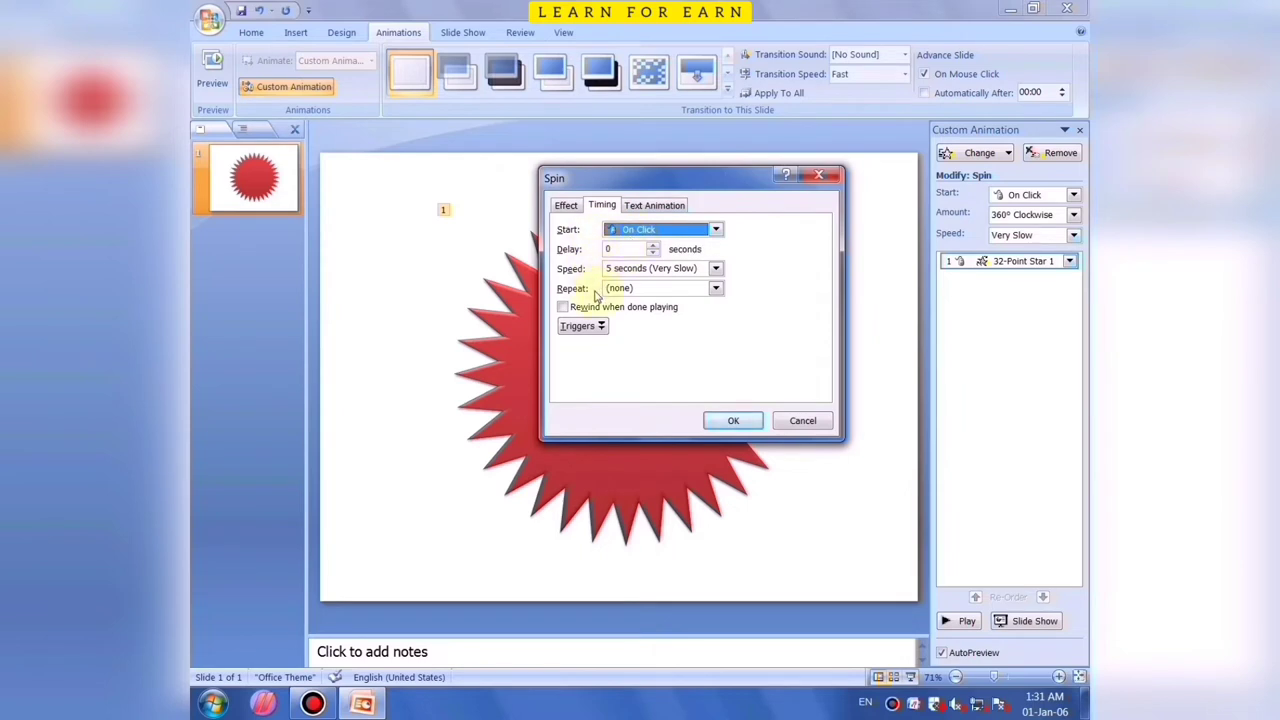
click(714, 289)
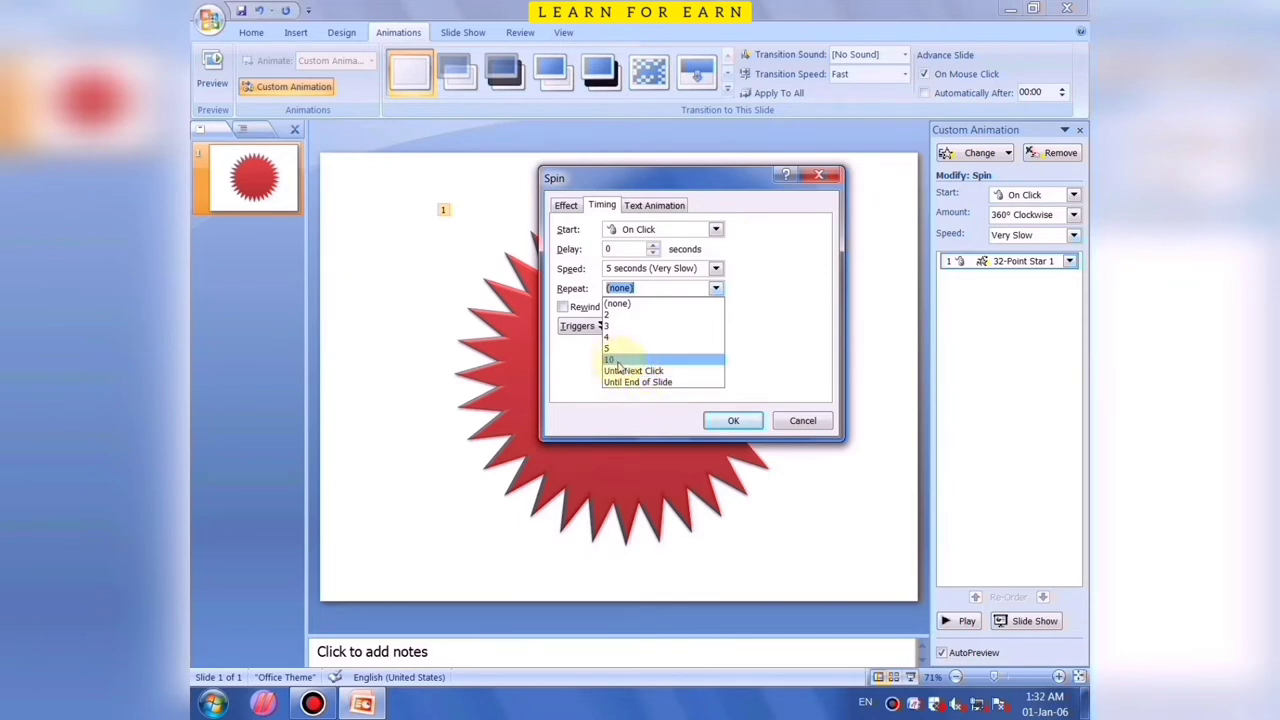
click(615, 360)
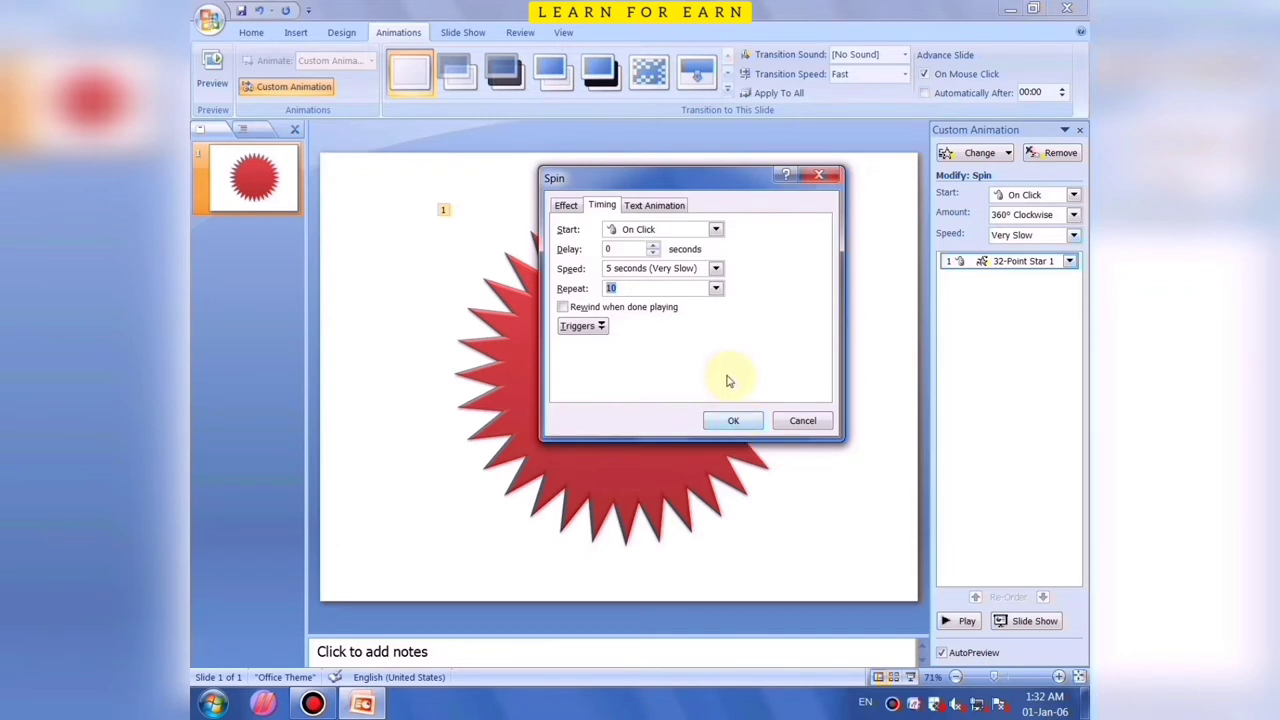
click(733, 423)
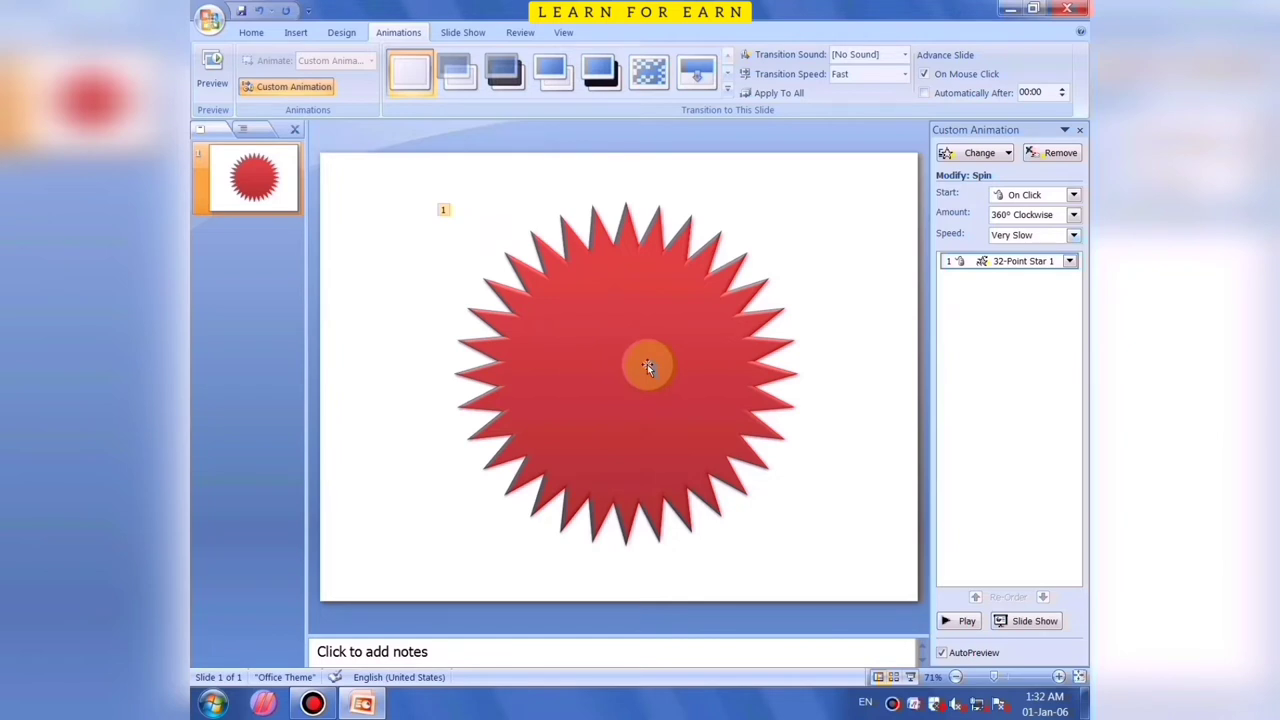
Duplicate the red star with Ctrl+D and stack the copy over the original
click(645, 297)
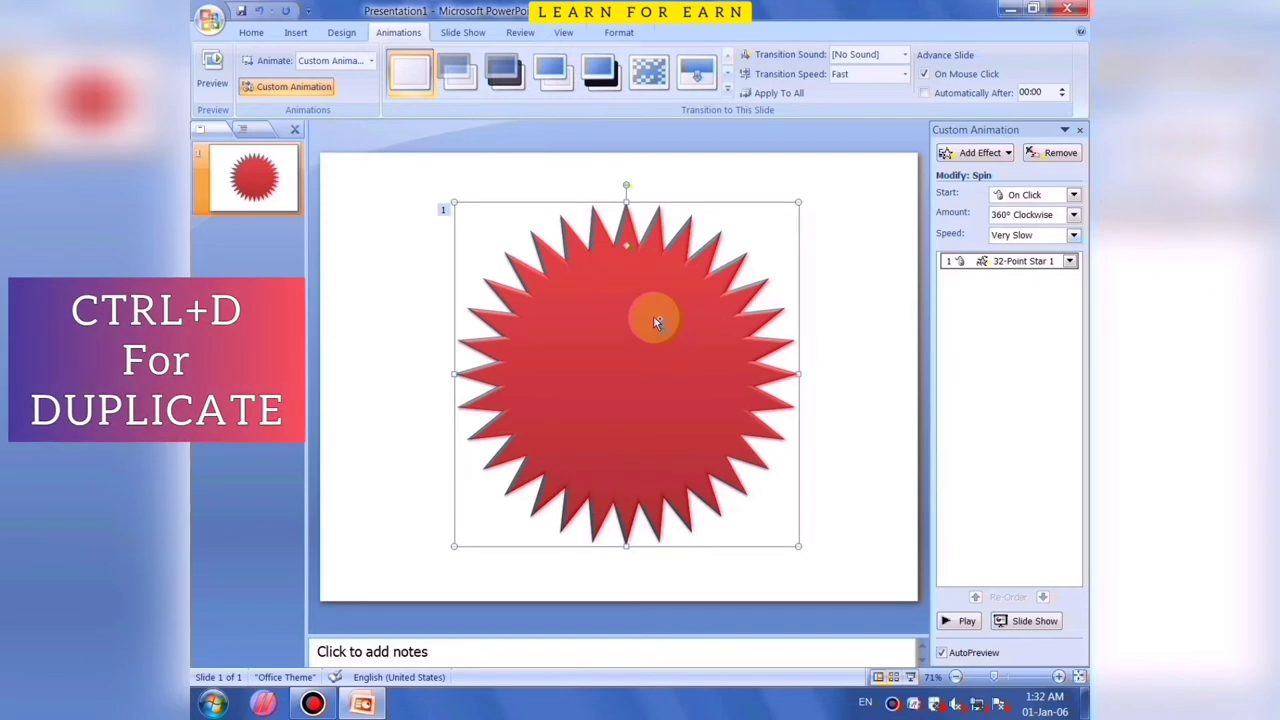
key(ctrl+d)
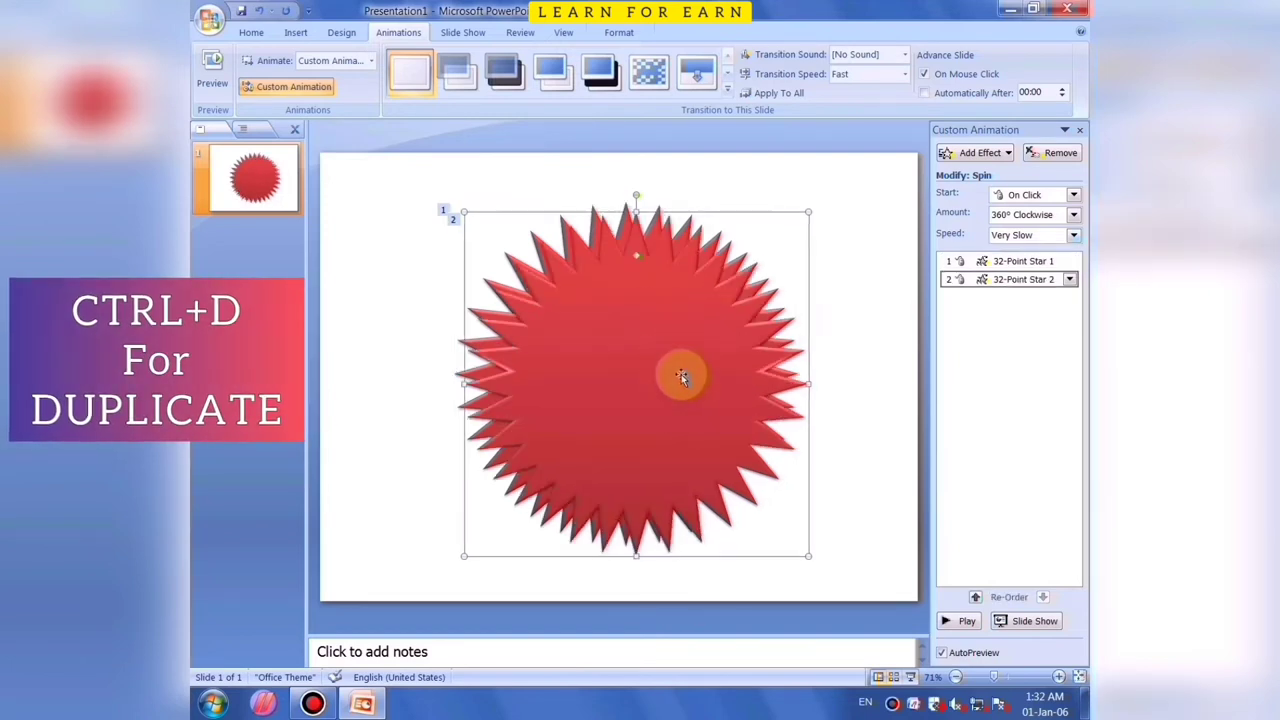
drag(657, 376, 637, 381)
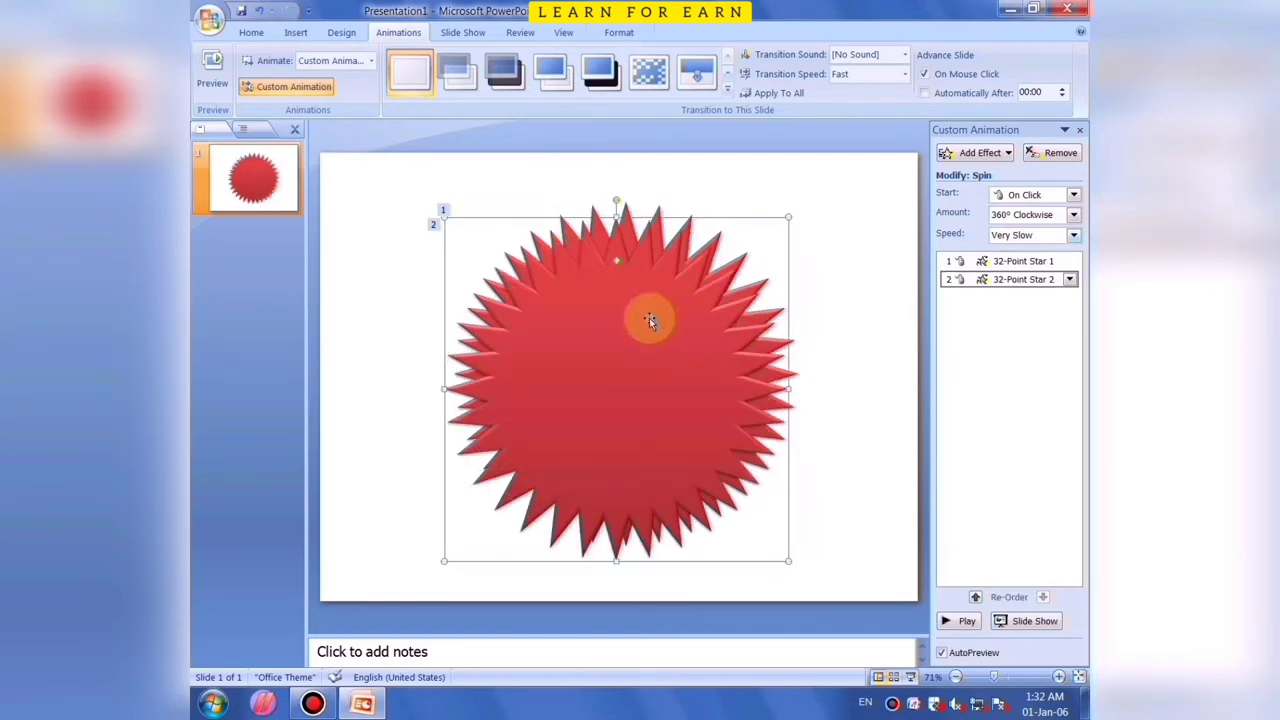
click(620, 34)
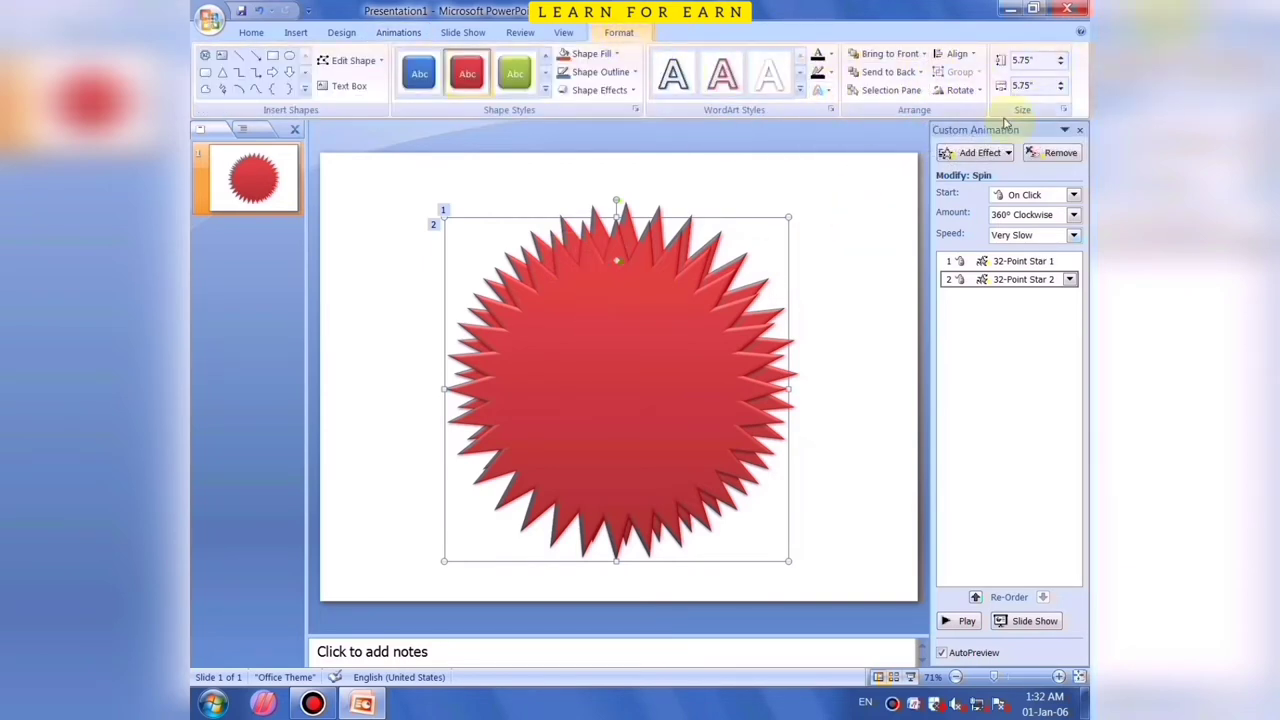
Resize the duplicate star to 4" by 4" and centre it on the large star
click(1040, 62)
text(4)
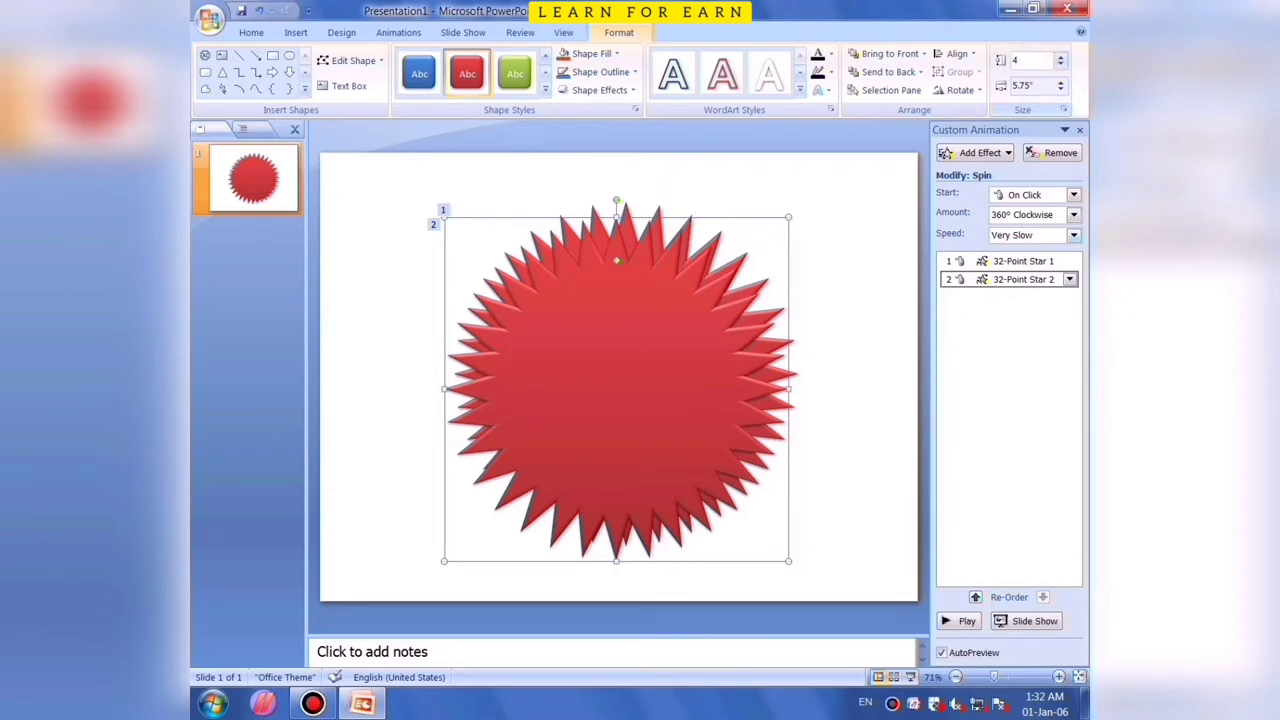
click(1022, 86)
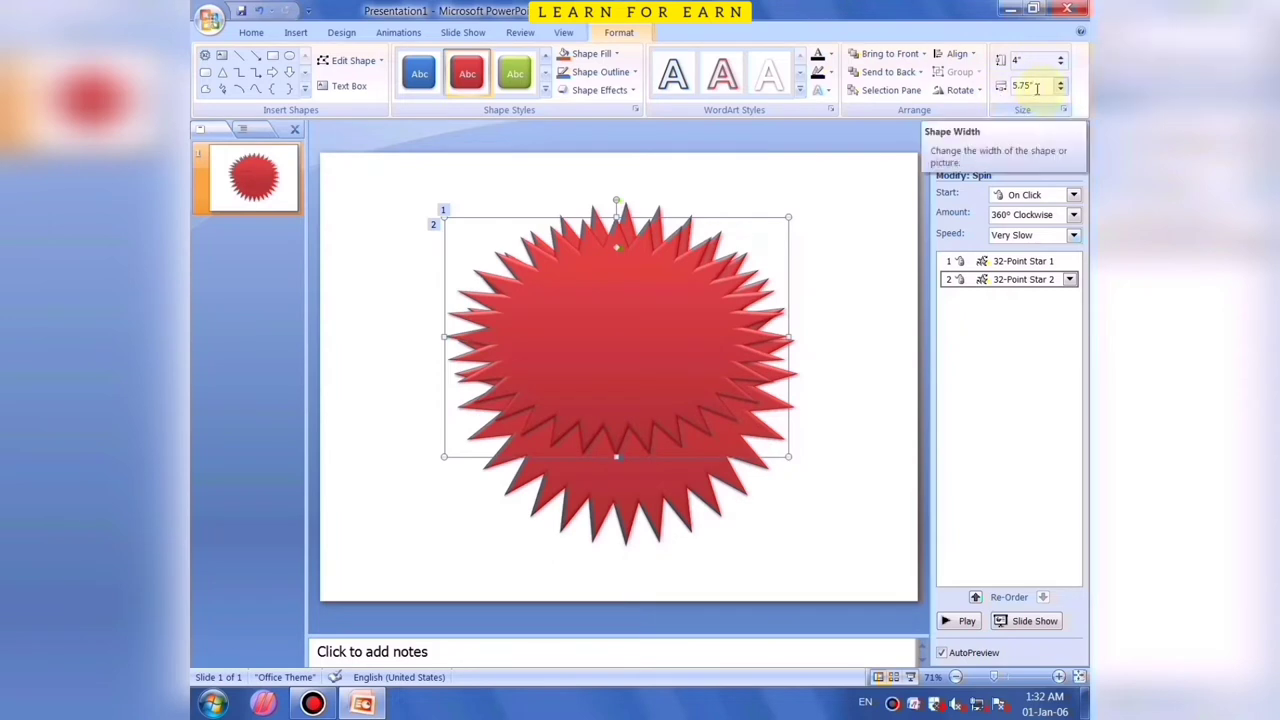
double_click(1037, 88)
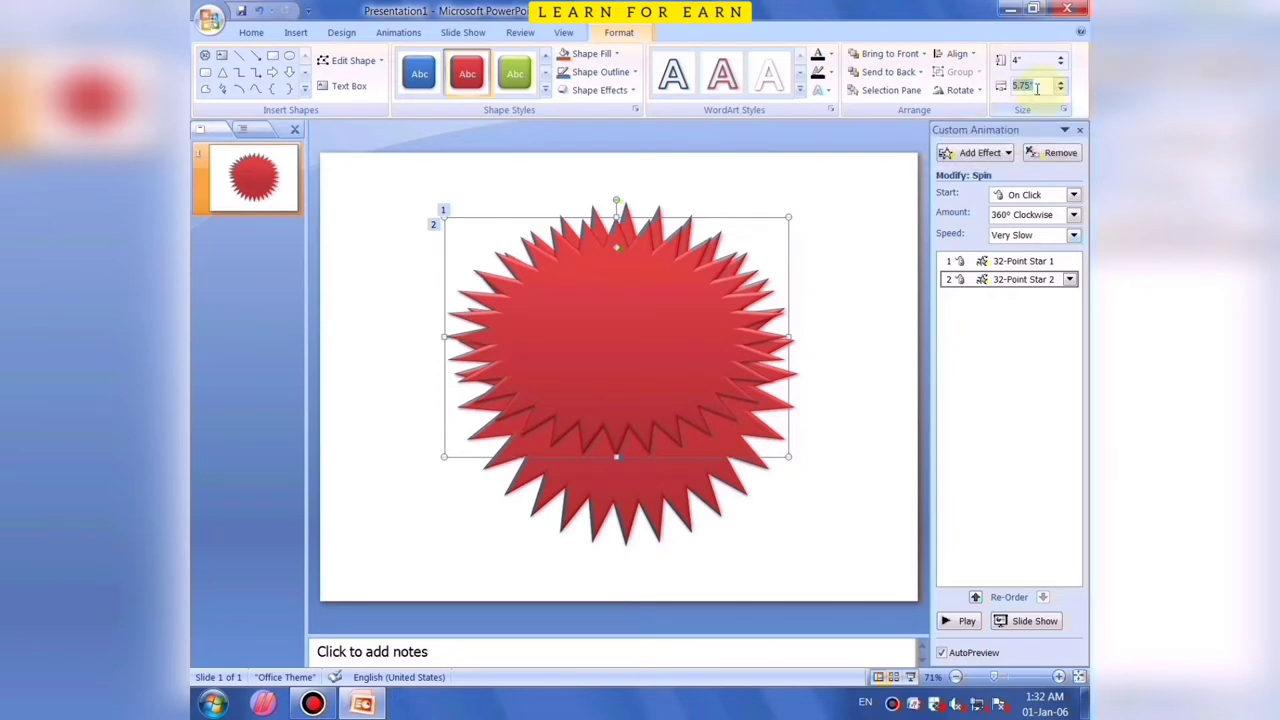
text(4)
key(Return)
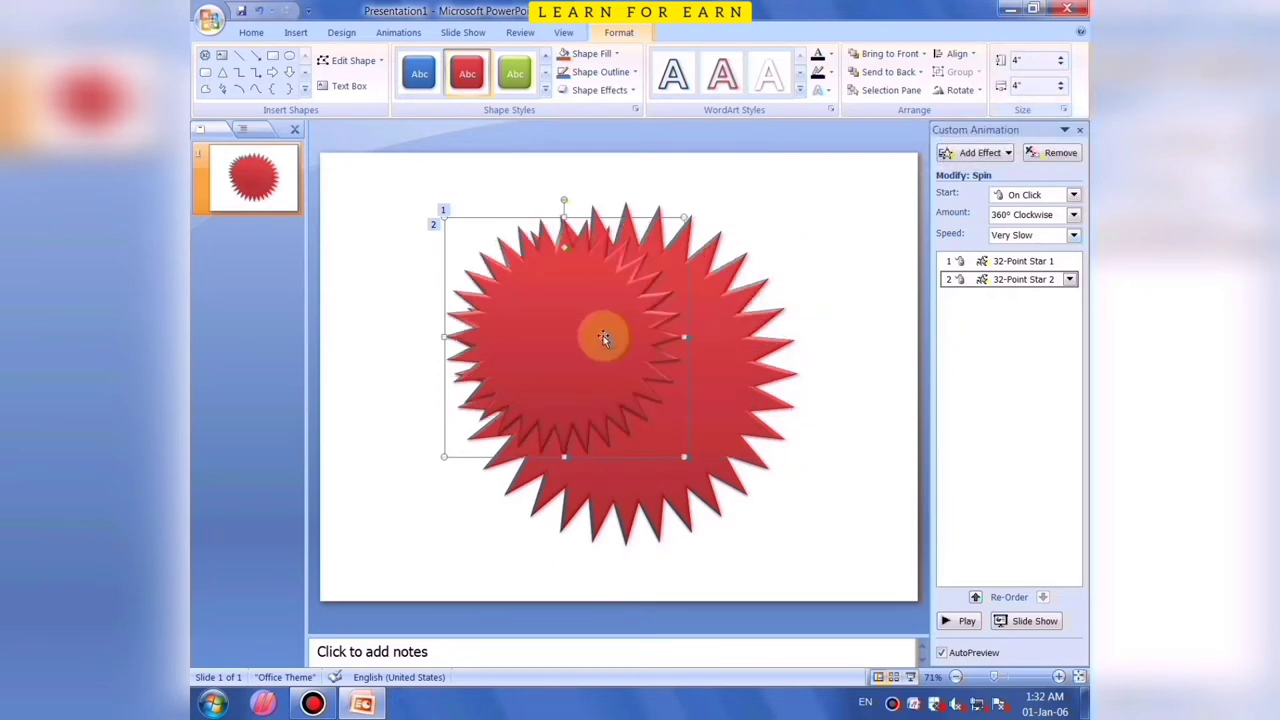
drag(603, 335, 643, 360)
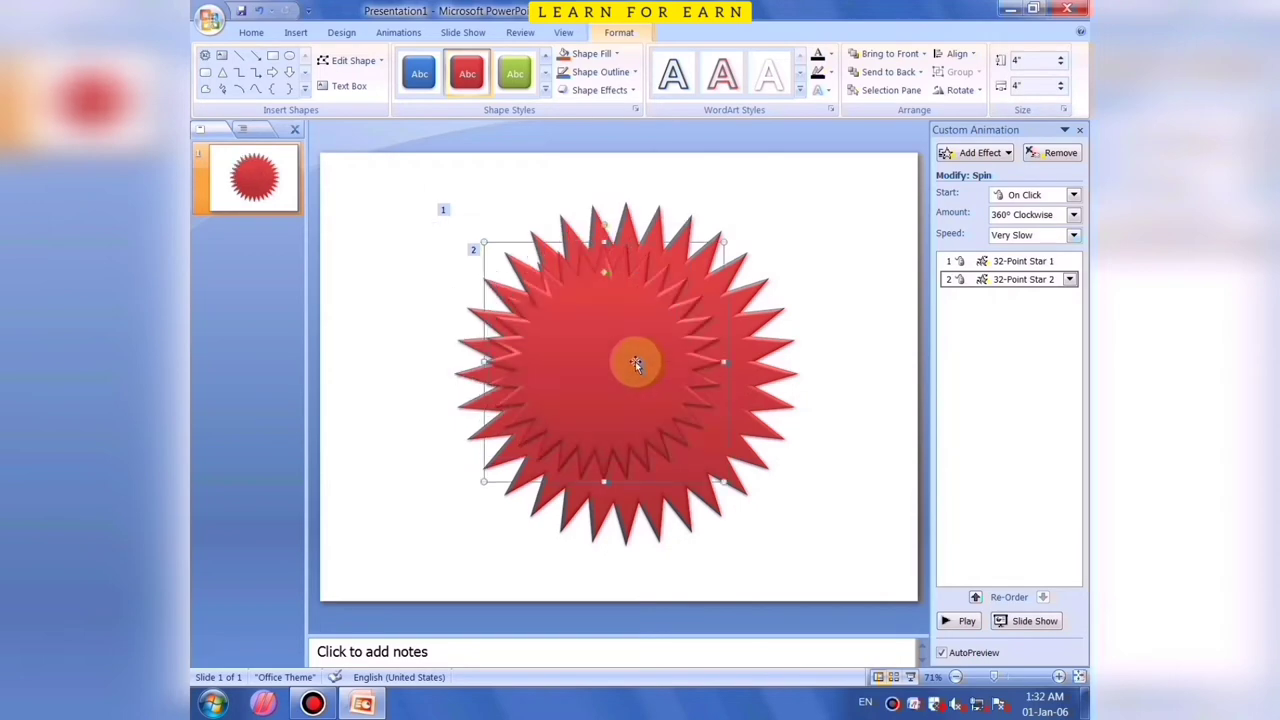
Give the smaller star the blue shape style and nudge it into the red star's centre
click(545, 88)
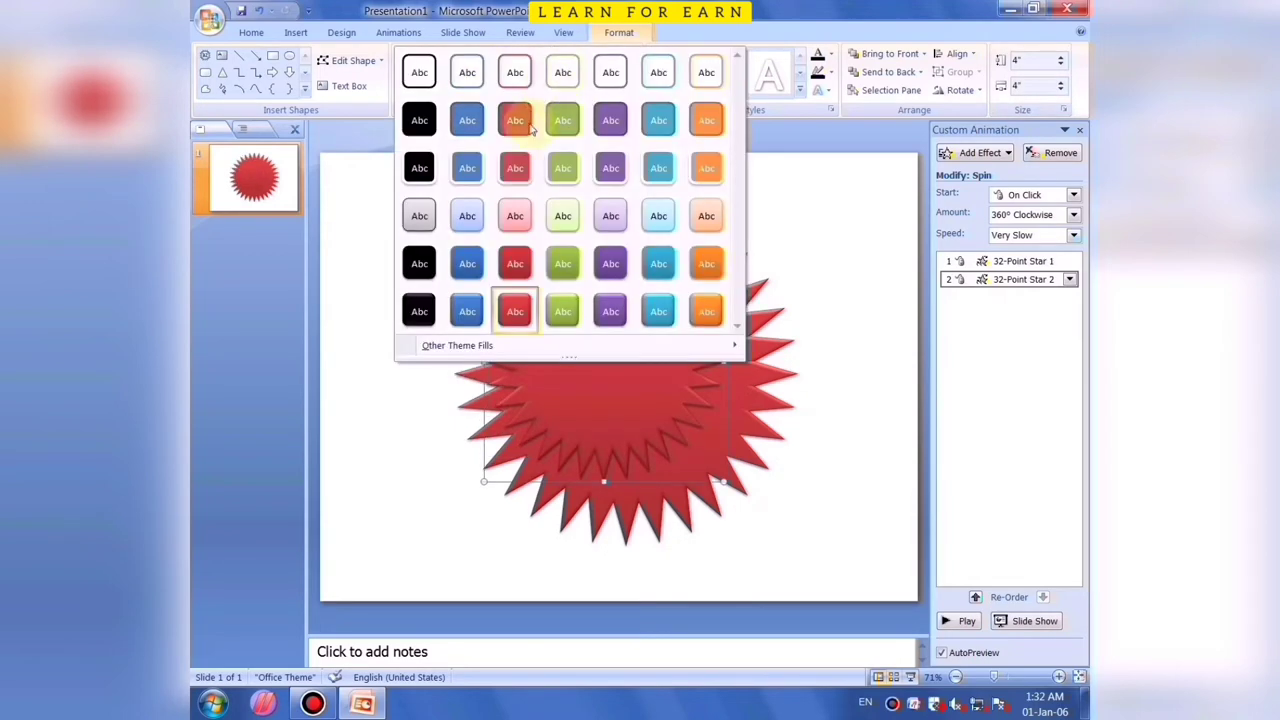
click(467, 312)
drag(632, 364, 650, 372)
key(Down)
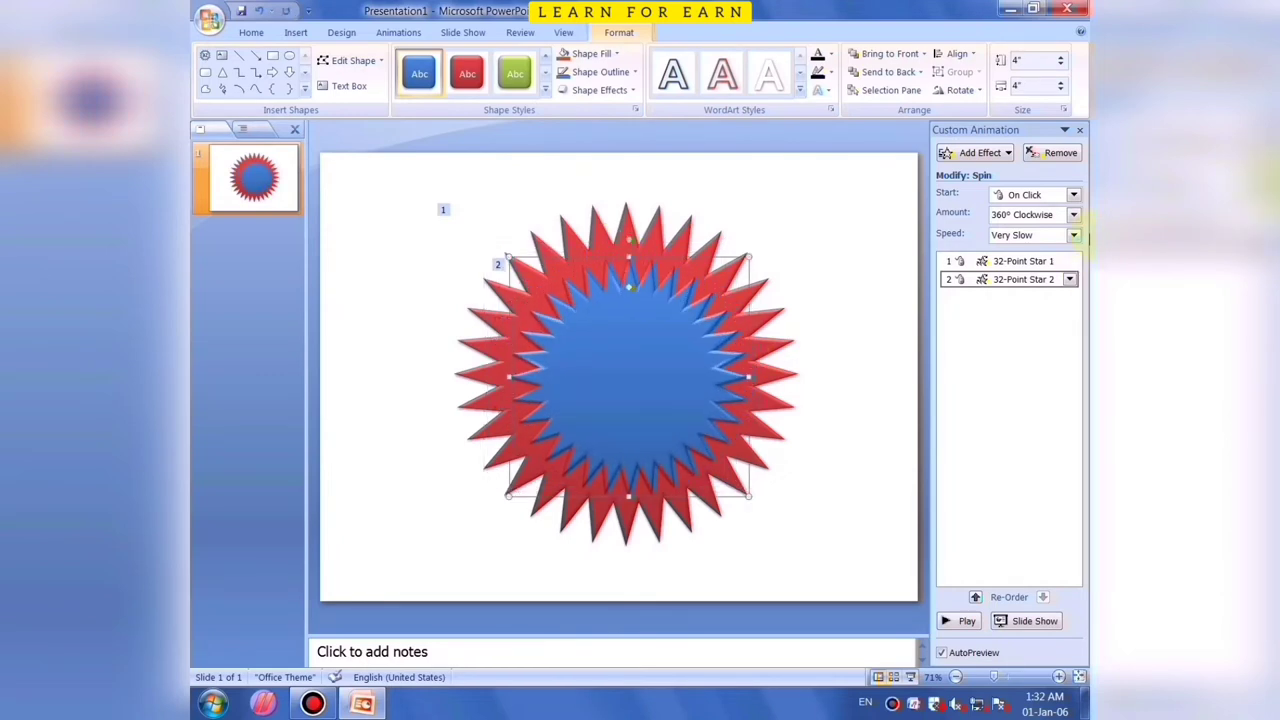
key(Left)
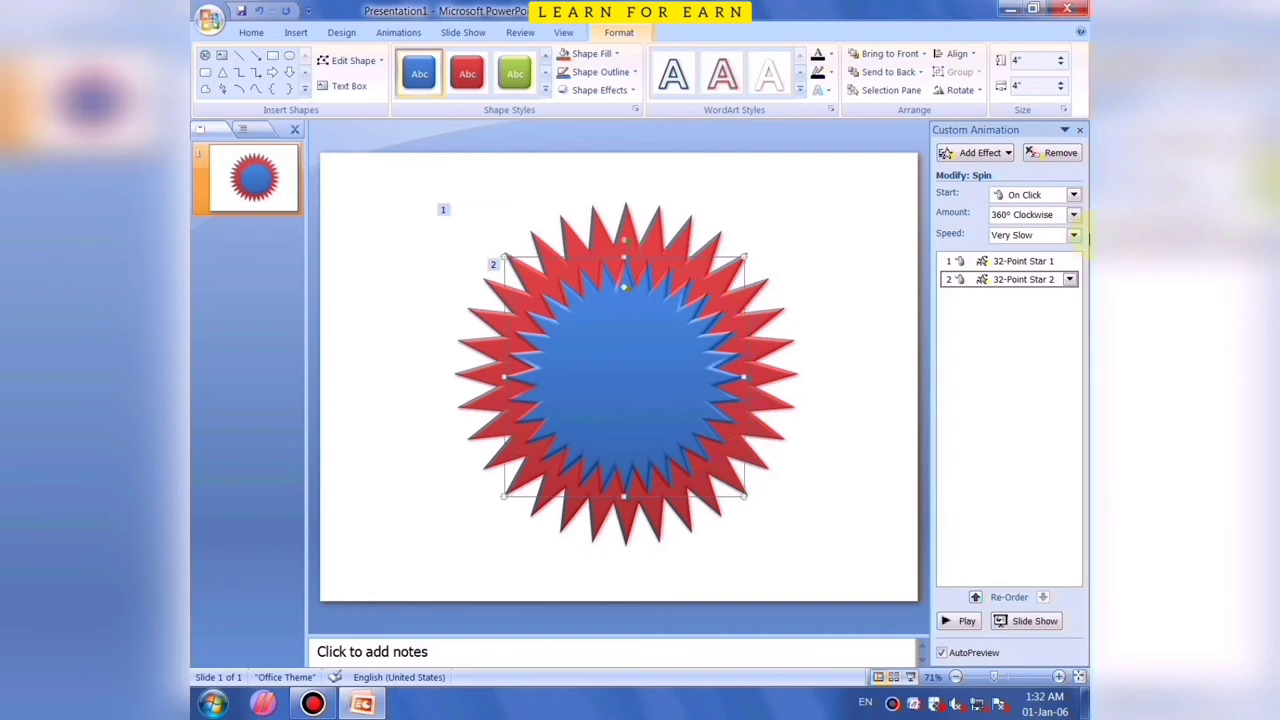
key(Right)
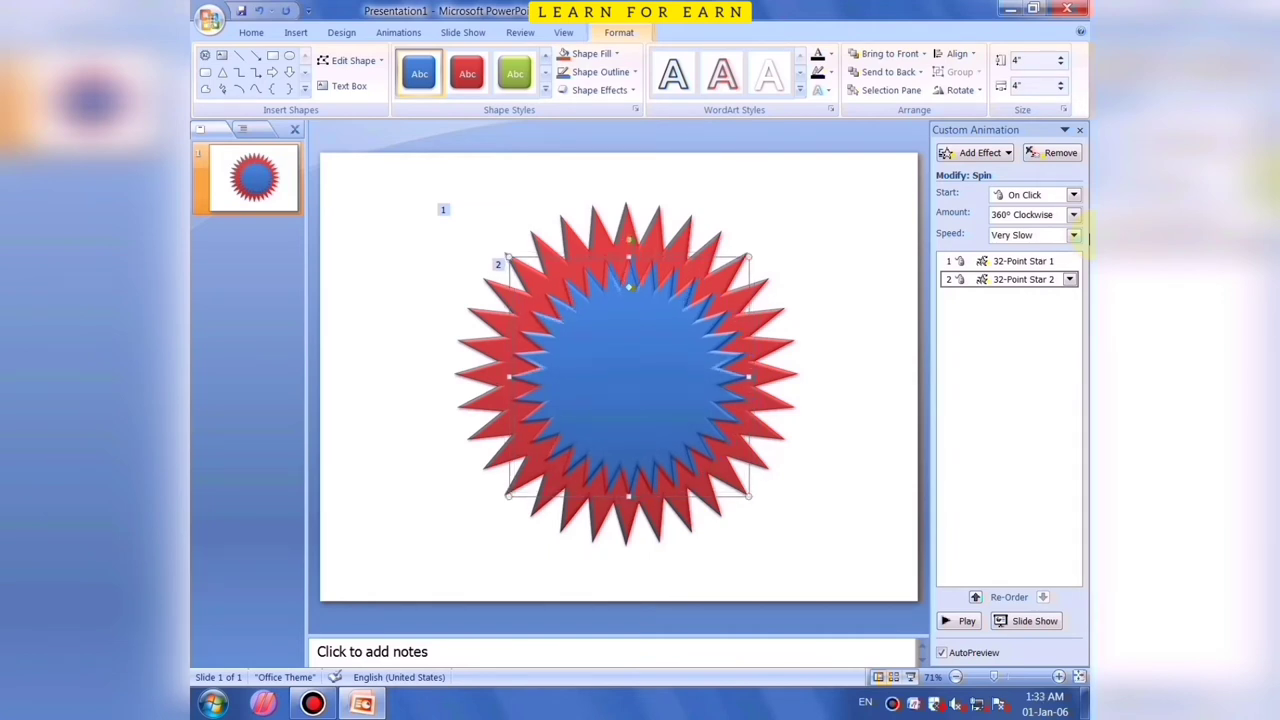
click(838, 337)
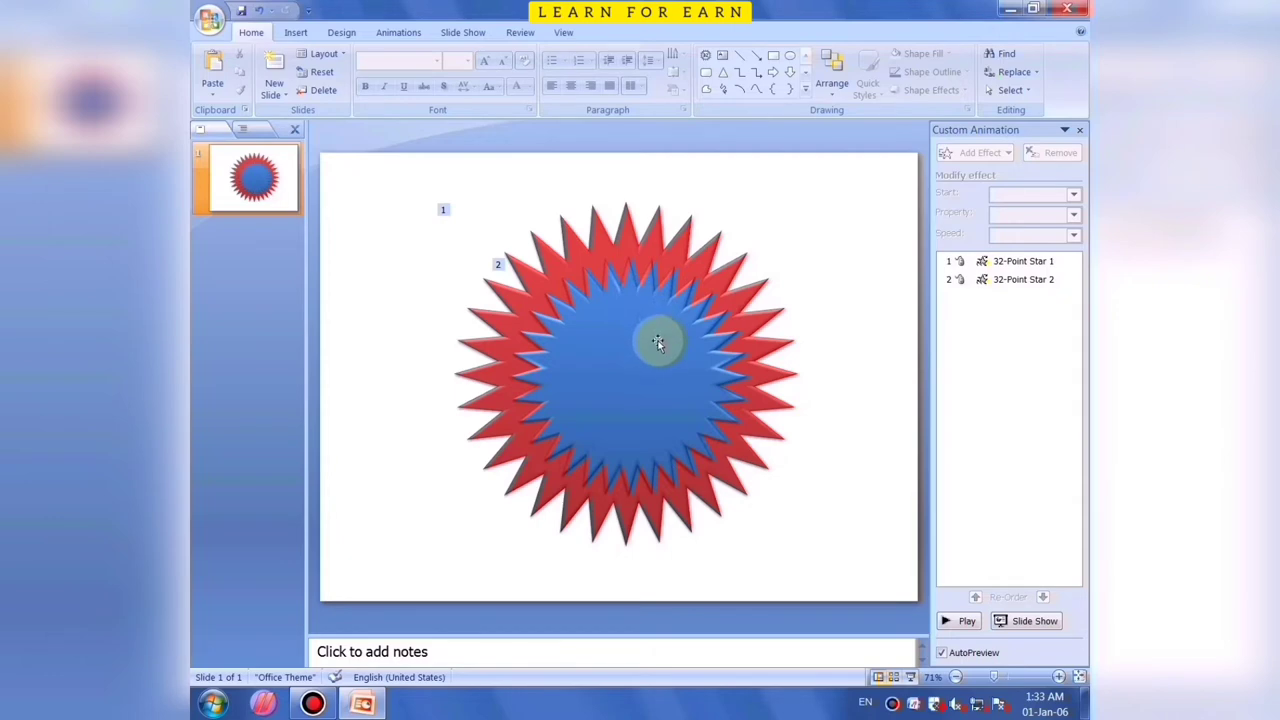
Set the blue star's spin to start With Previous and preview both stars spinning together
click(963, 620)
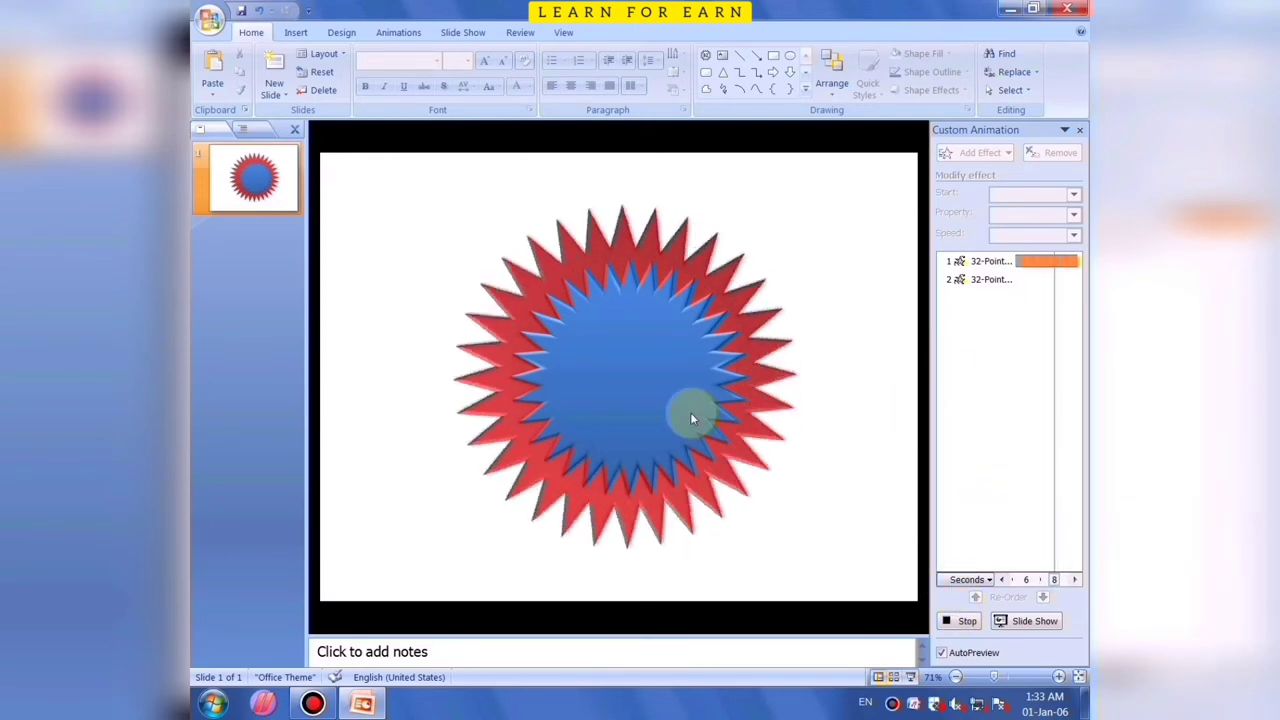
click(669, 380)
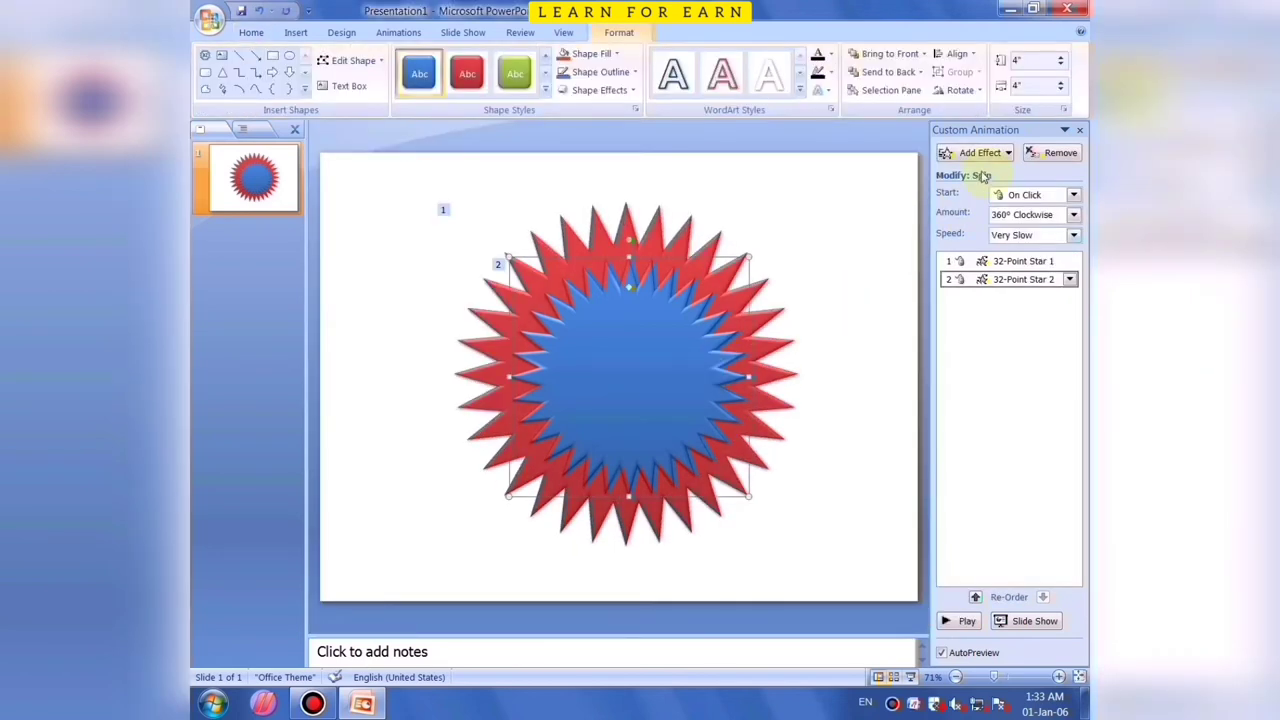
click(1075, 195)
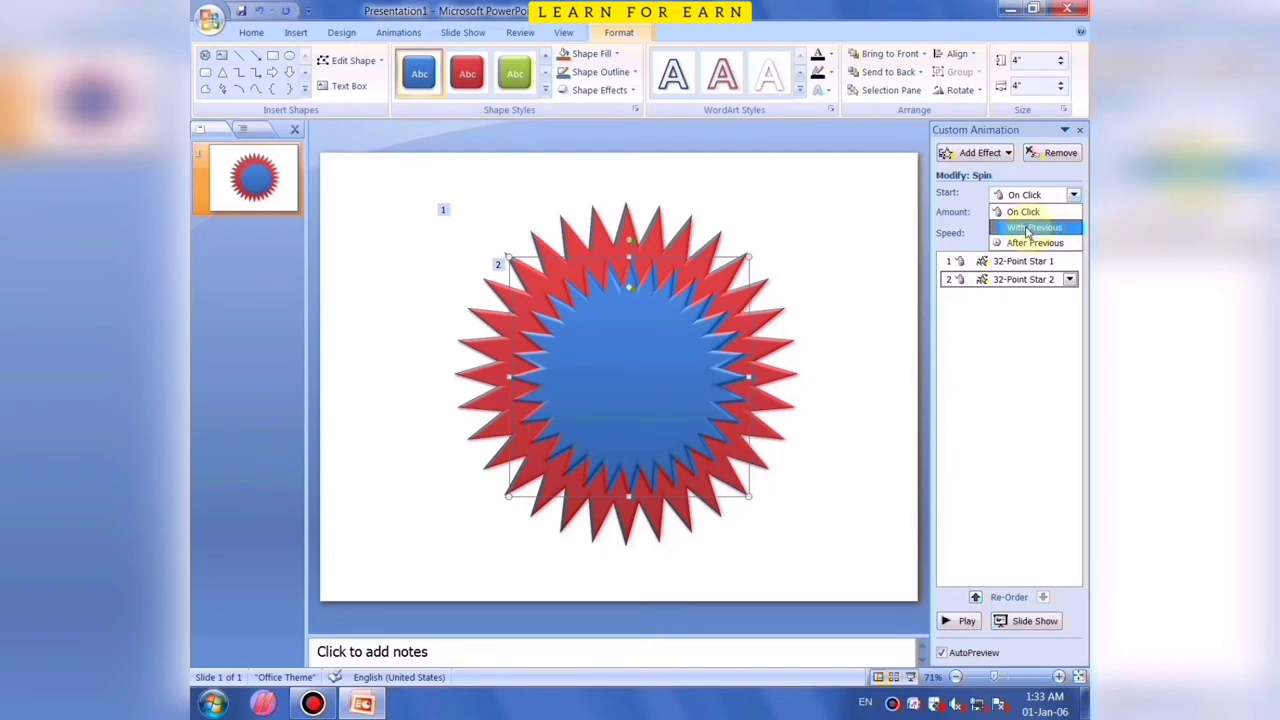
click(1027, 228)
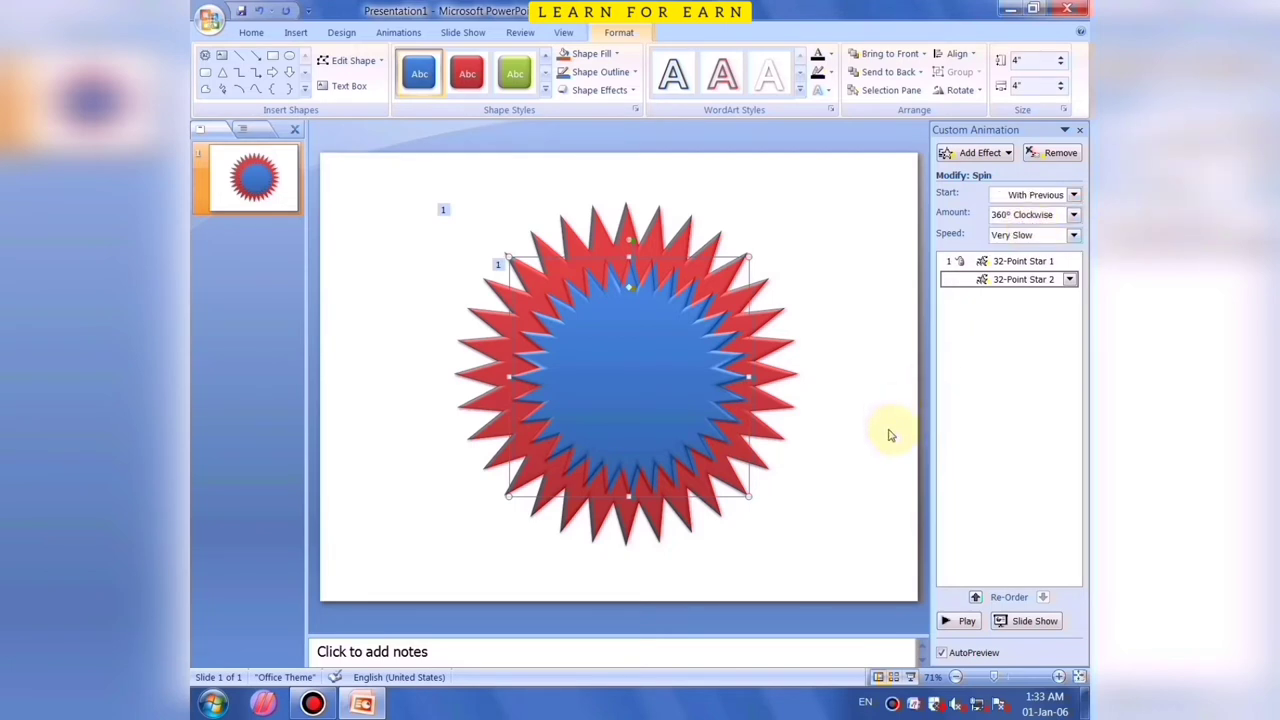
click(965, 622)
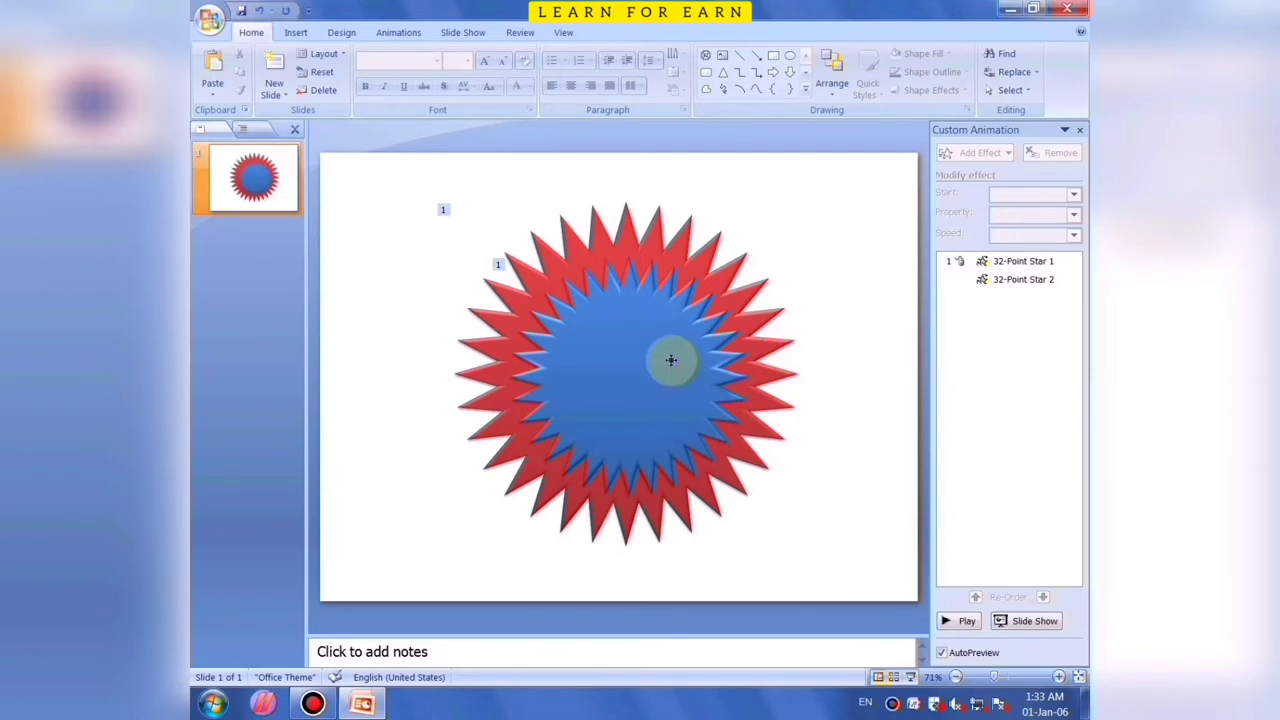
Change the blue inner star's Spin to 360° Counterclockwise and preview it against the red star
click(662, 304)
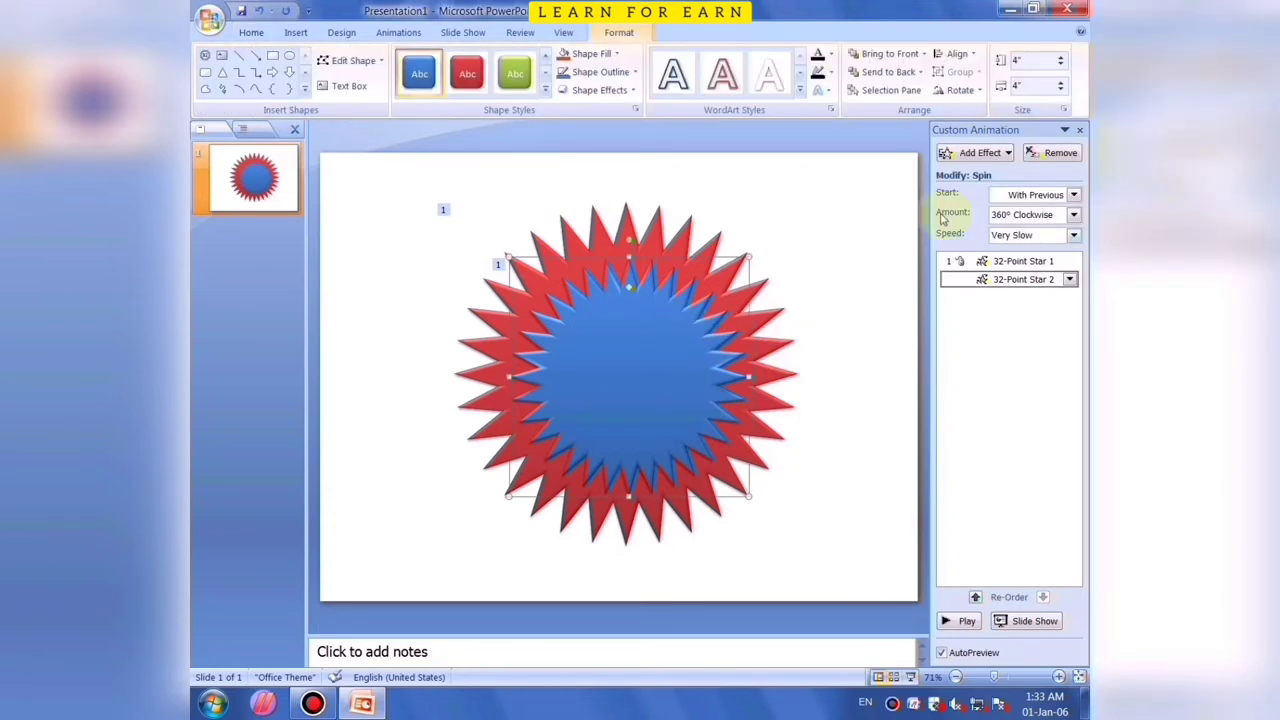
click(1012, 222)
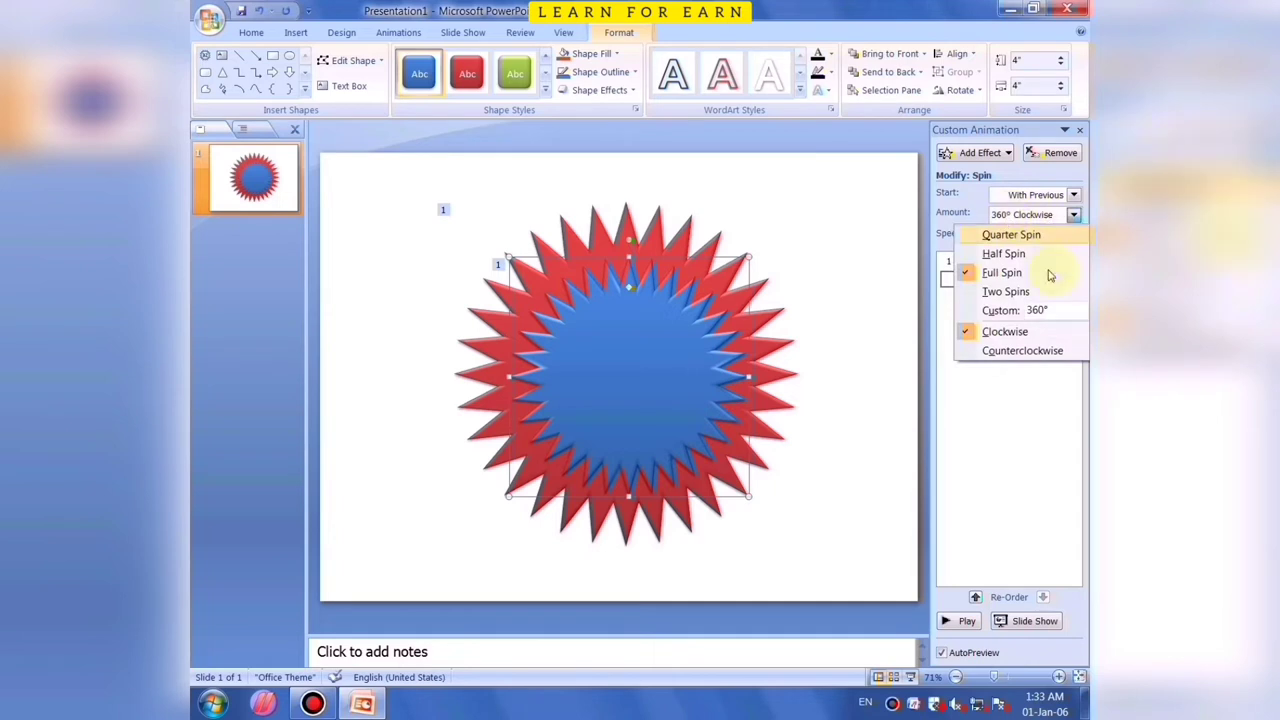
click(998, 350)
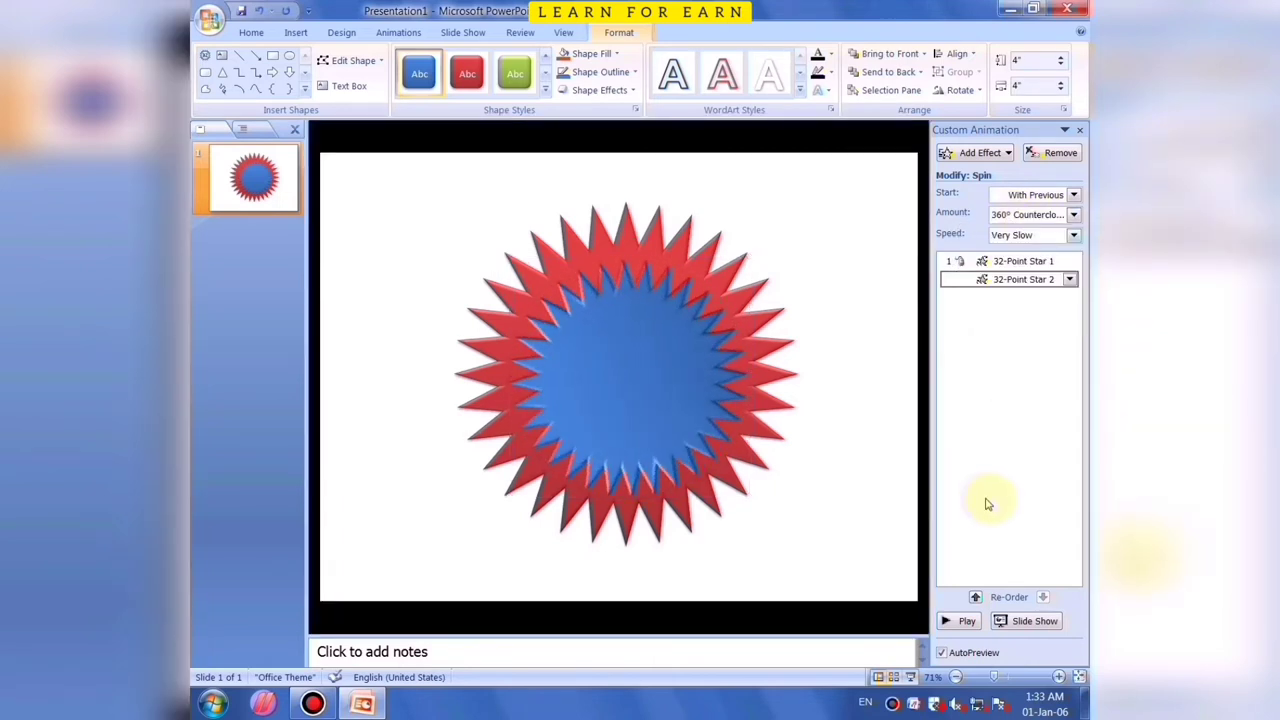
click(963, 622)
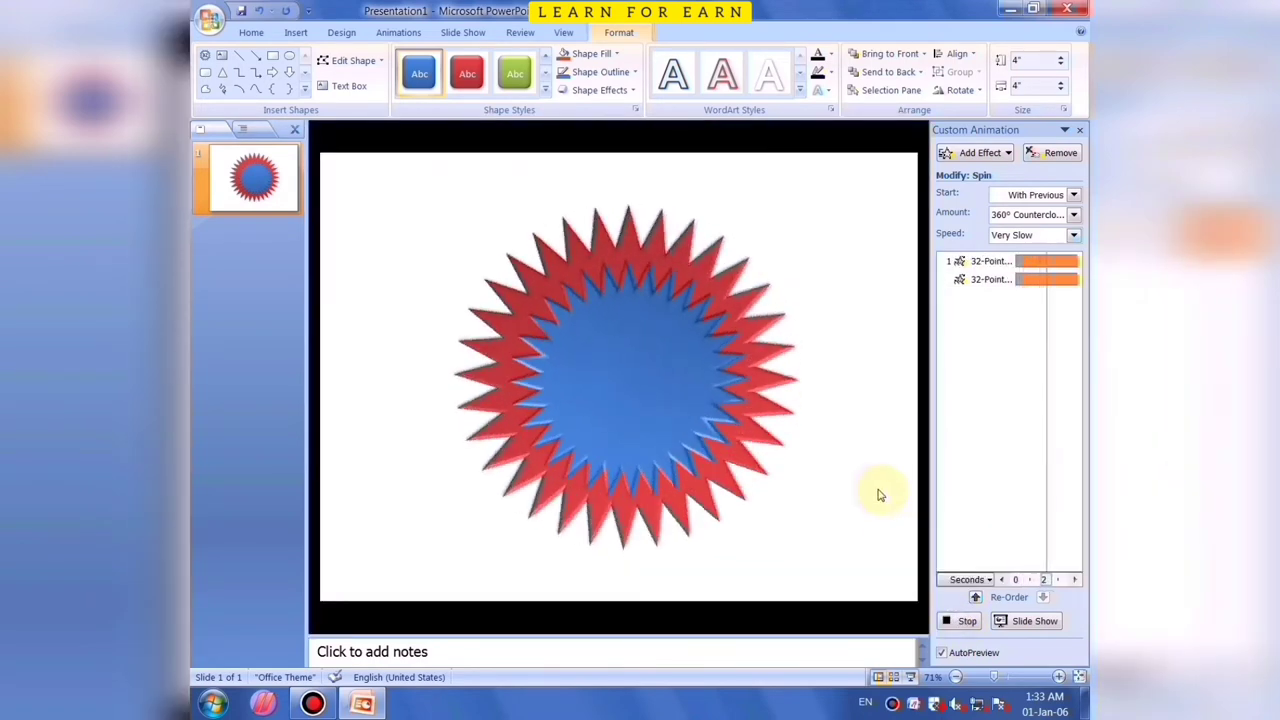
click(820, 290)
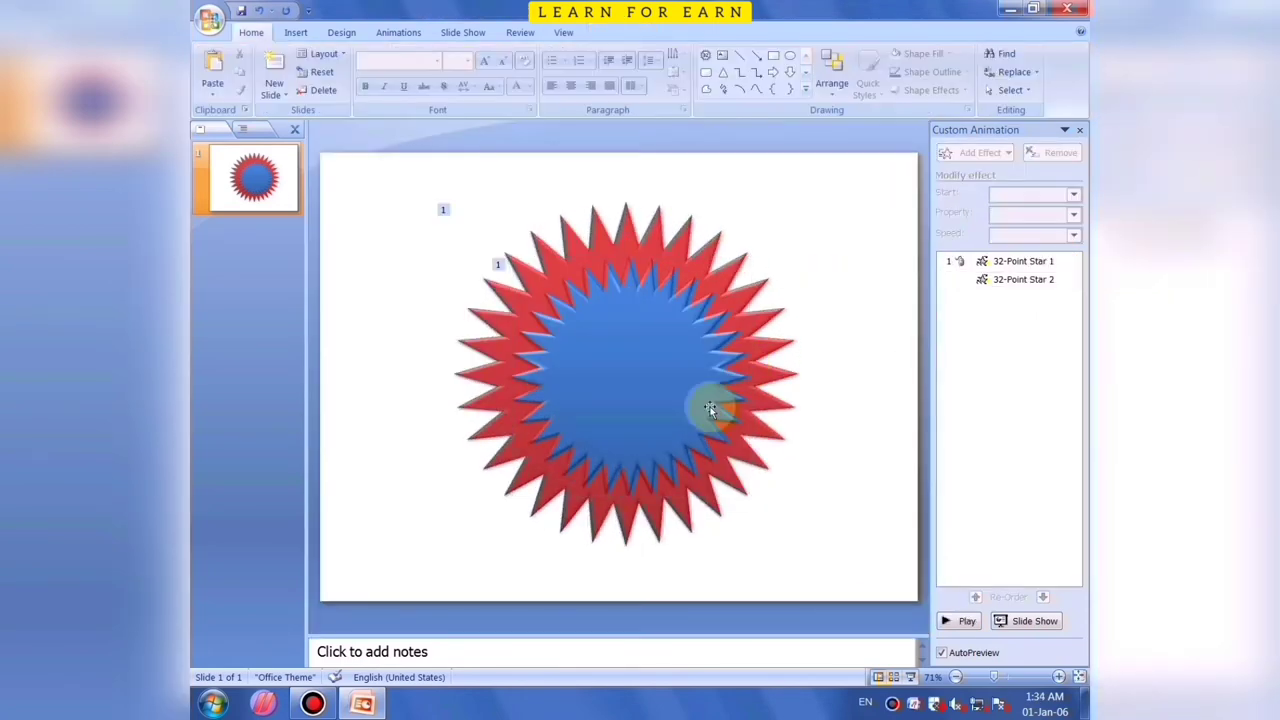
Duplicate the blue star as a white-outlined star sized 3 by 3 inches
click(641, 346)
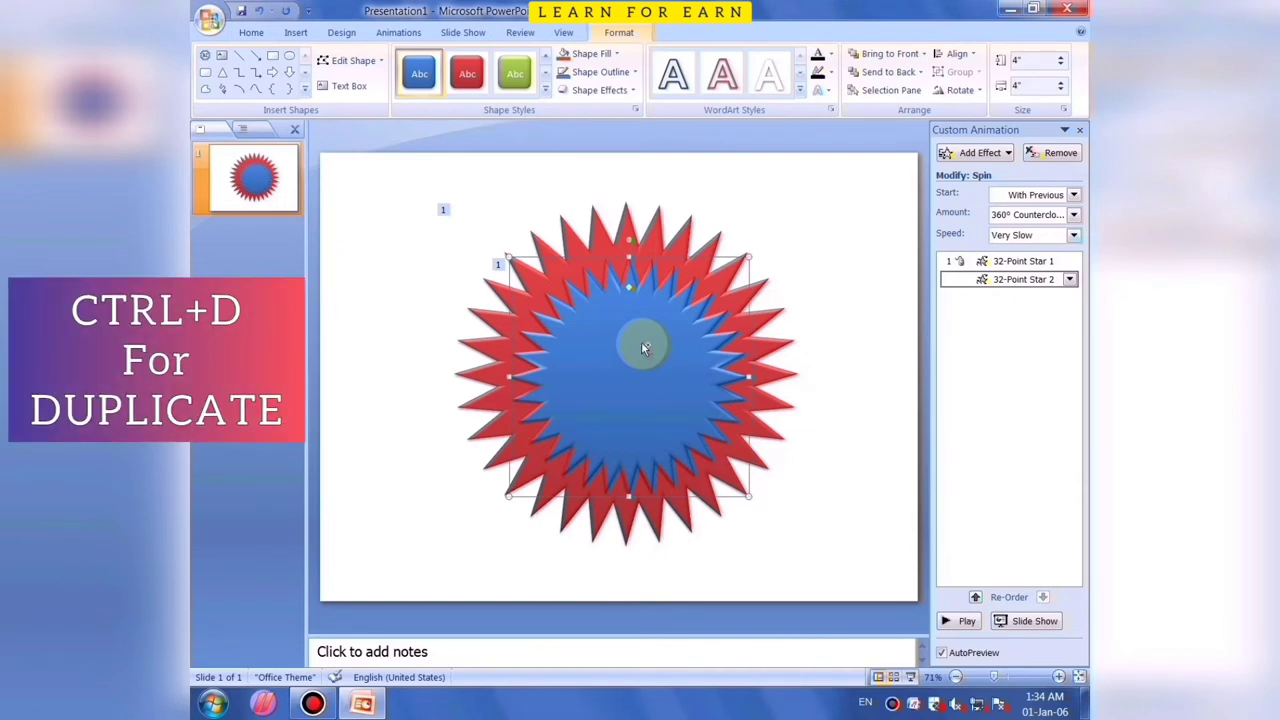
key(ctrl+d)
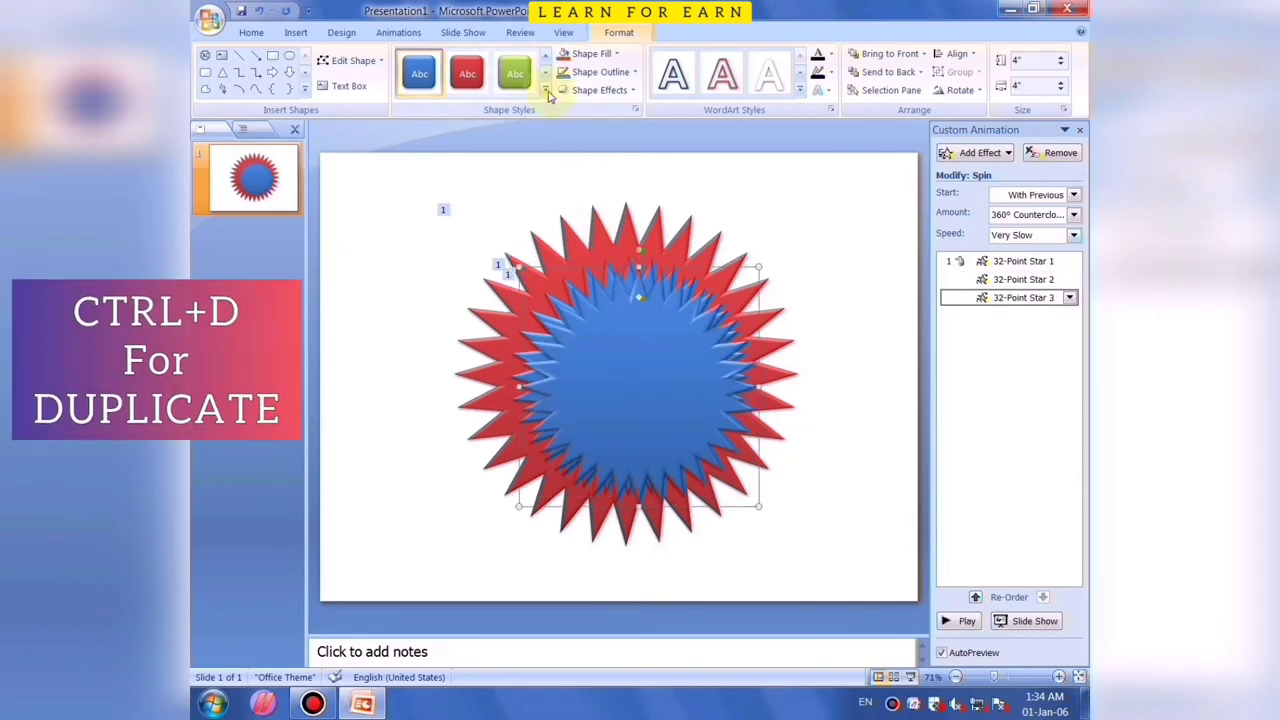
click(545, 89)
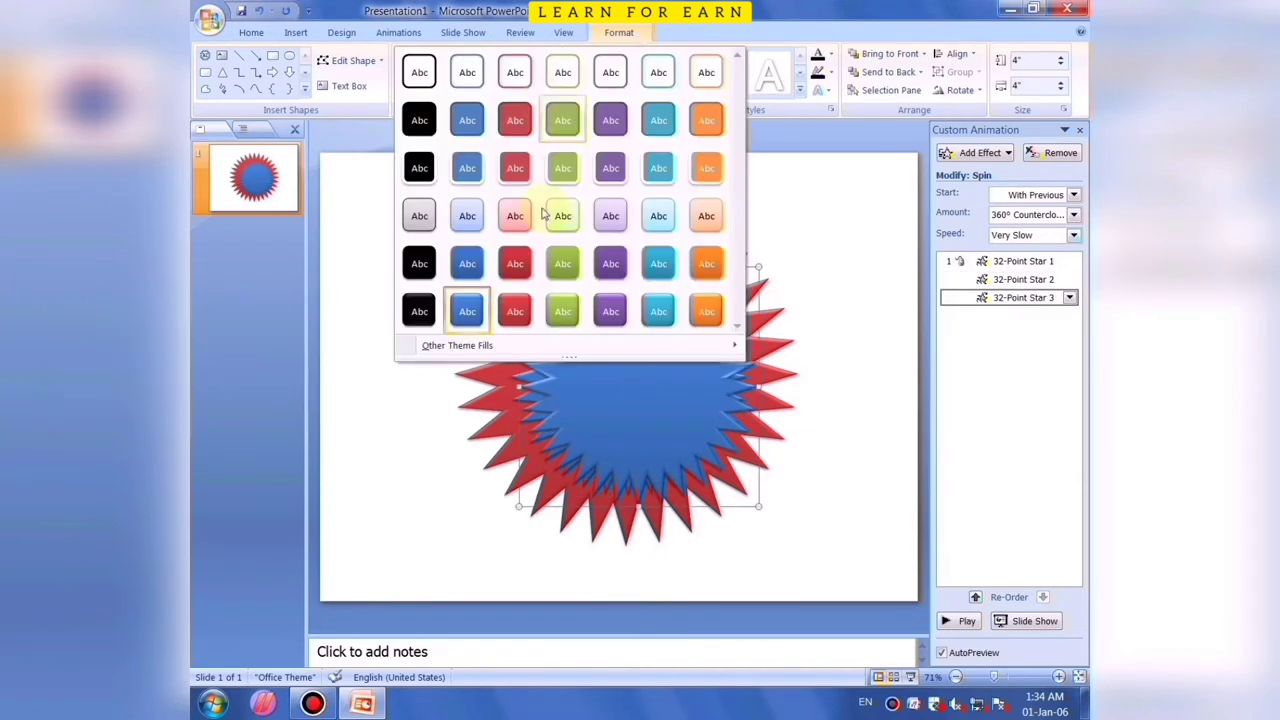
click(419, 75)
text(3)
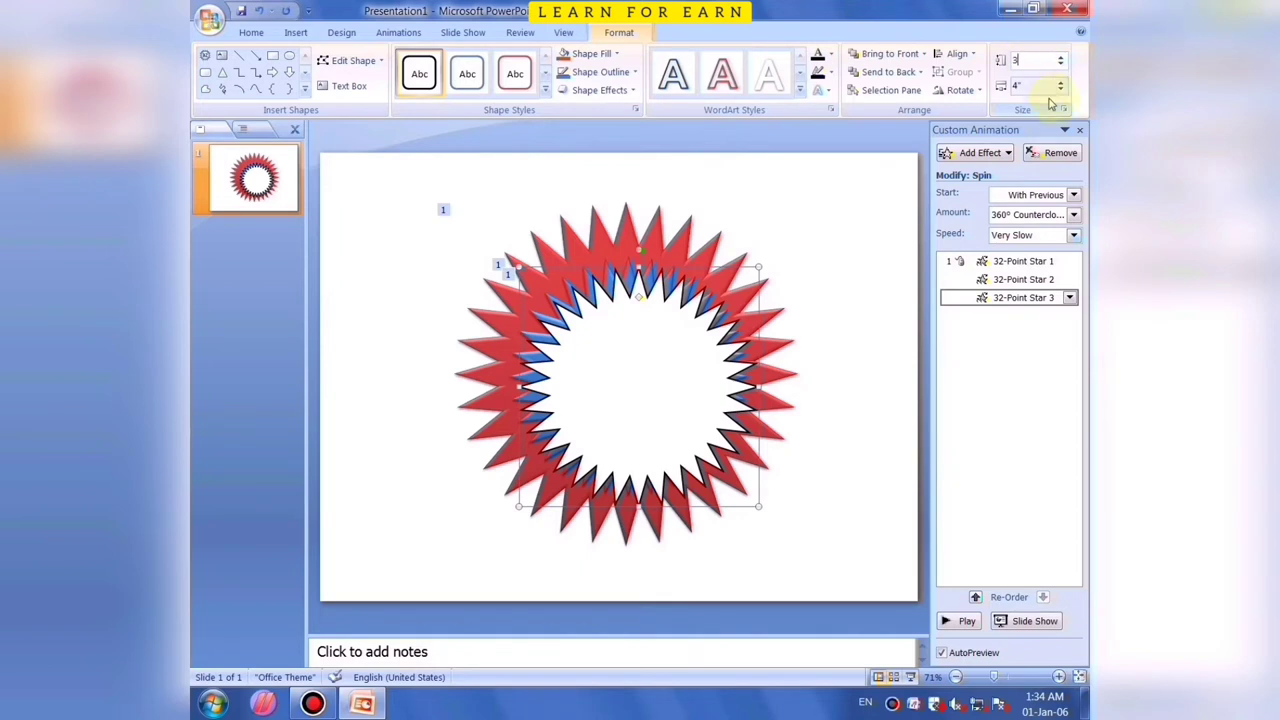
key(Return)
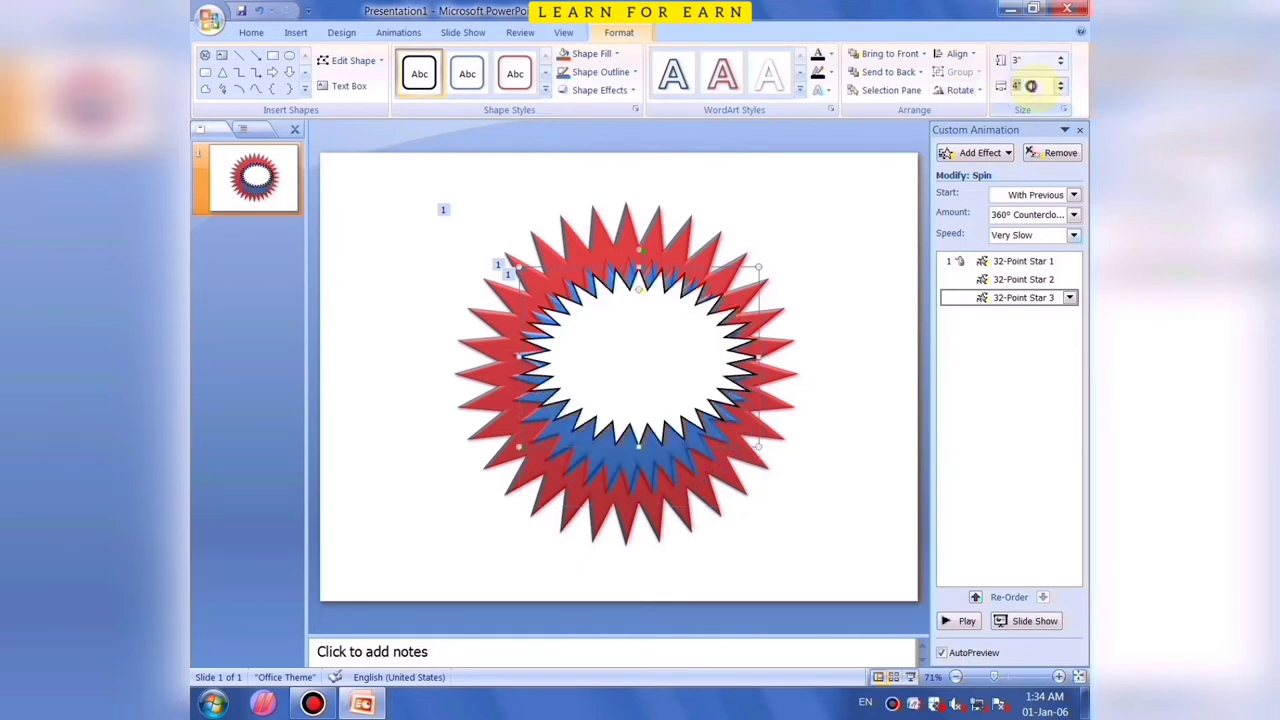
text(3)
key(Return)
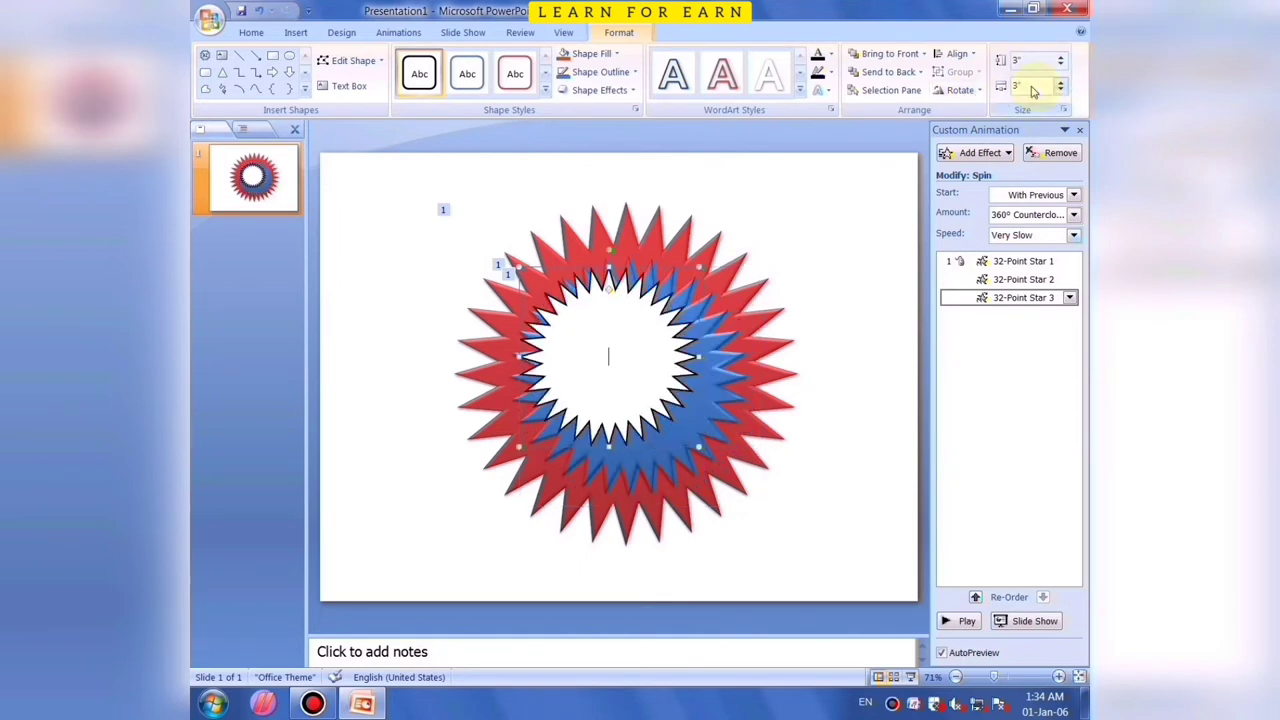
click(656, 443)
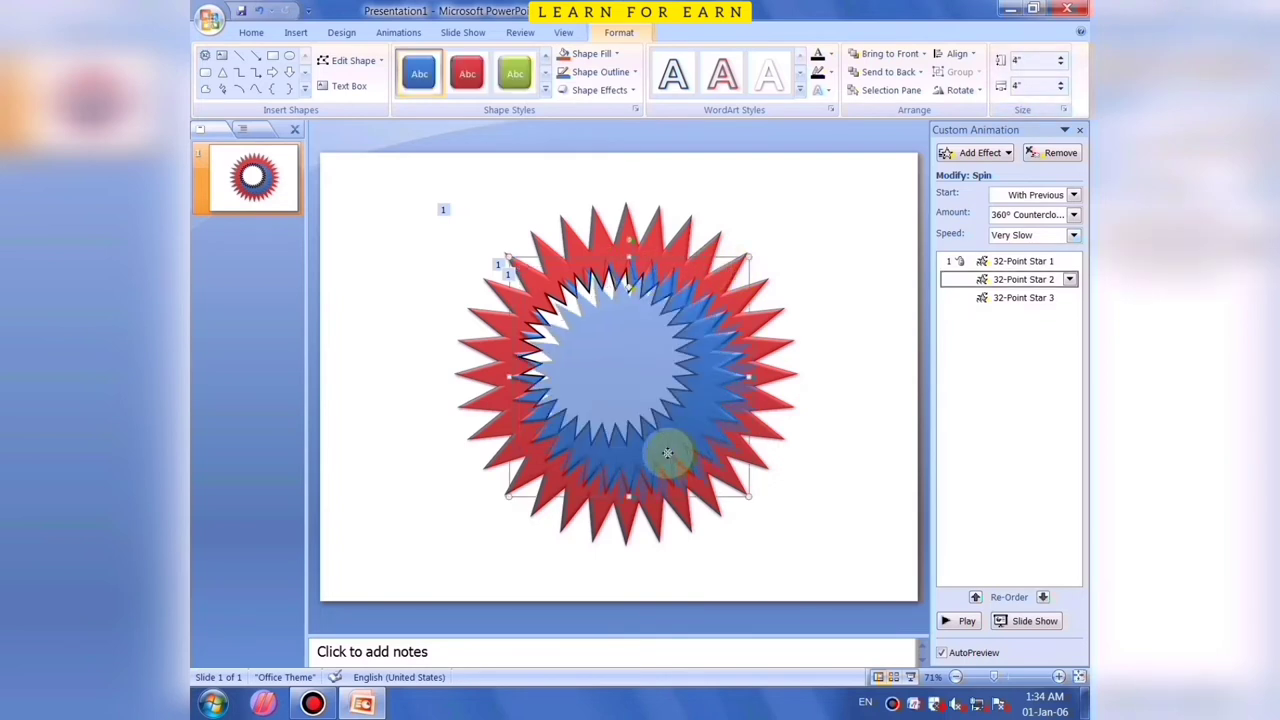
Nudge the 3-inch white star with the arrow keys until it is centred in the blue star
click(666, 452)
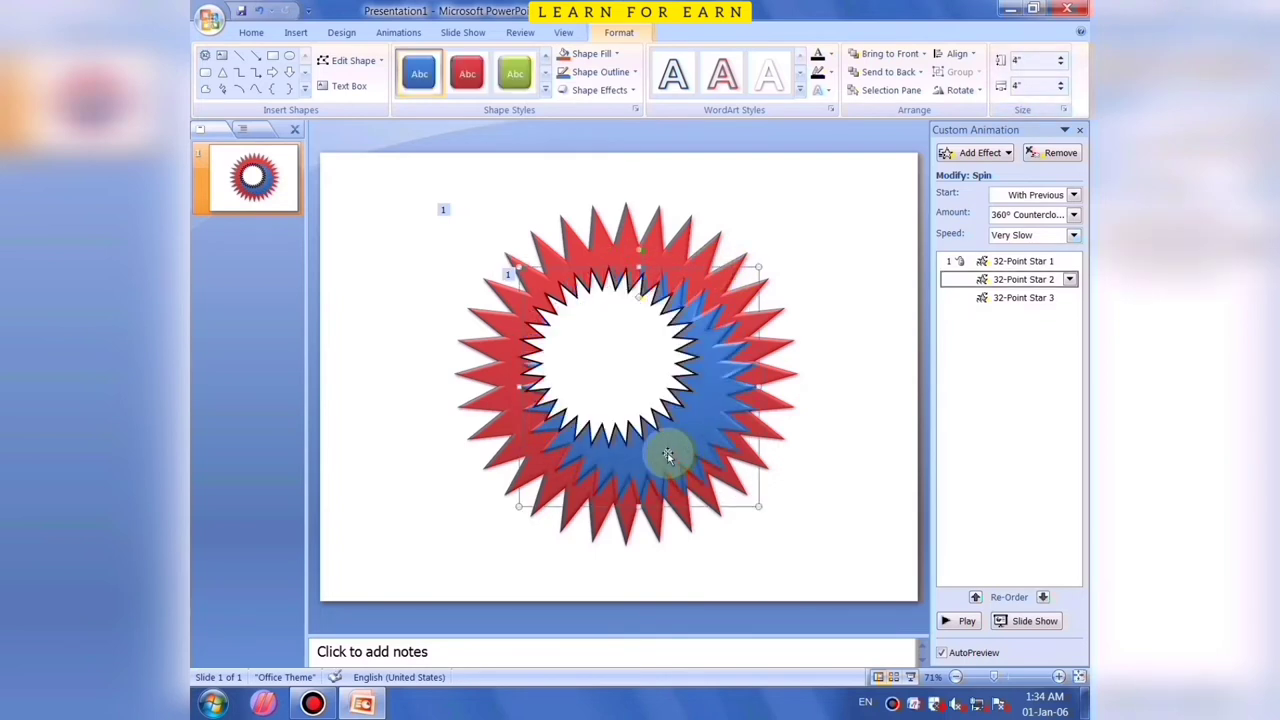
click(642, 404)
key(Down)
key(Down)
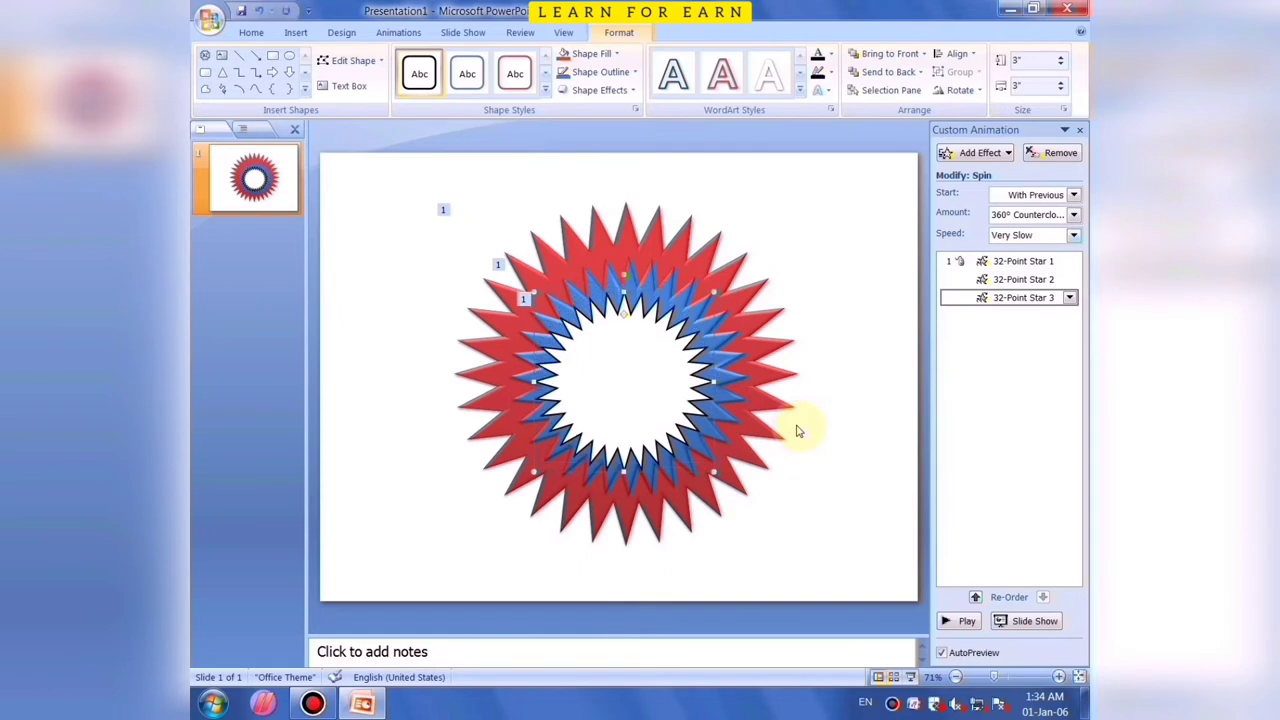
key(Right)
key(Right)
key(Up)
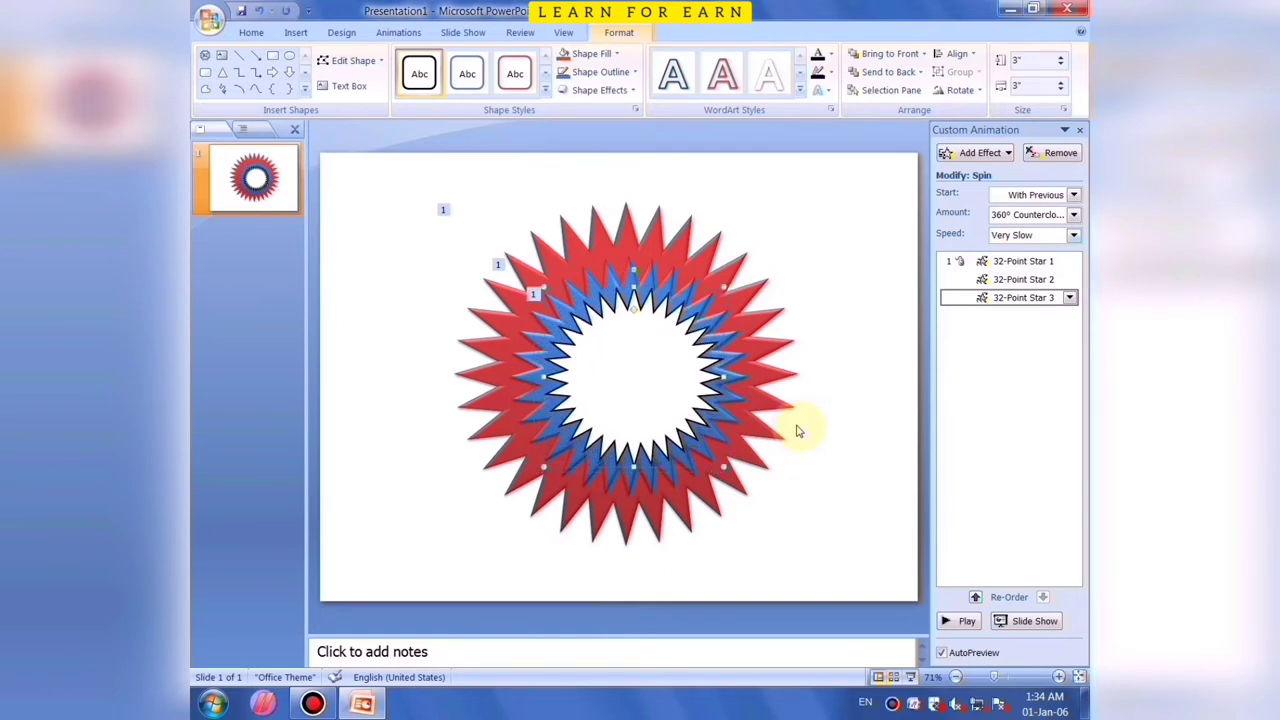
key(Left)
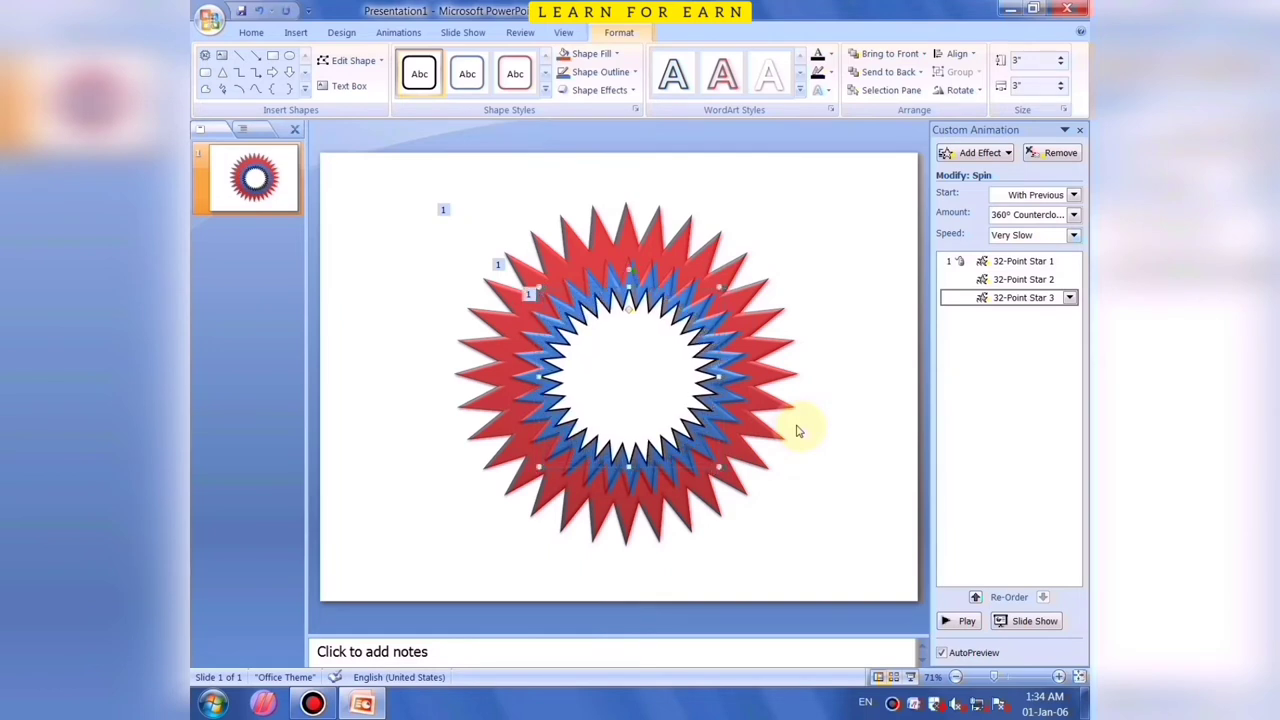
key(Down)
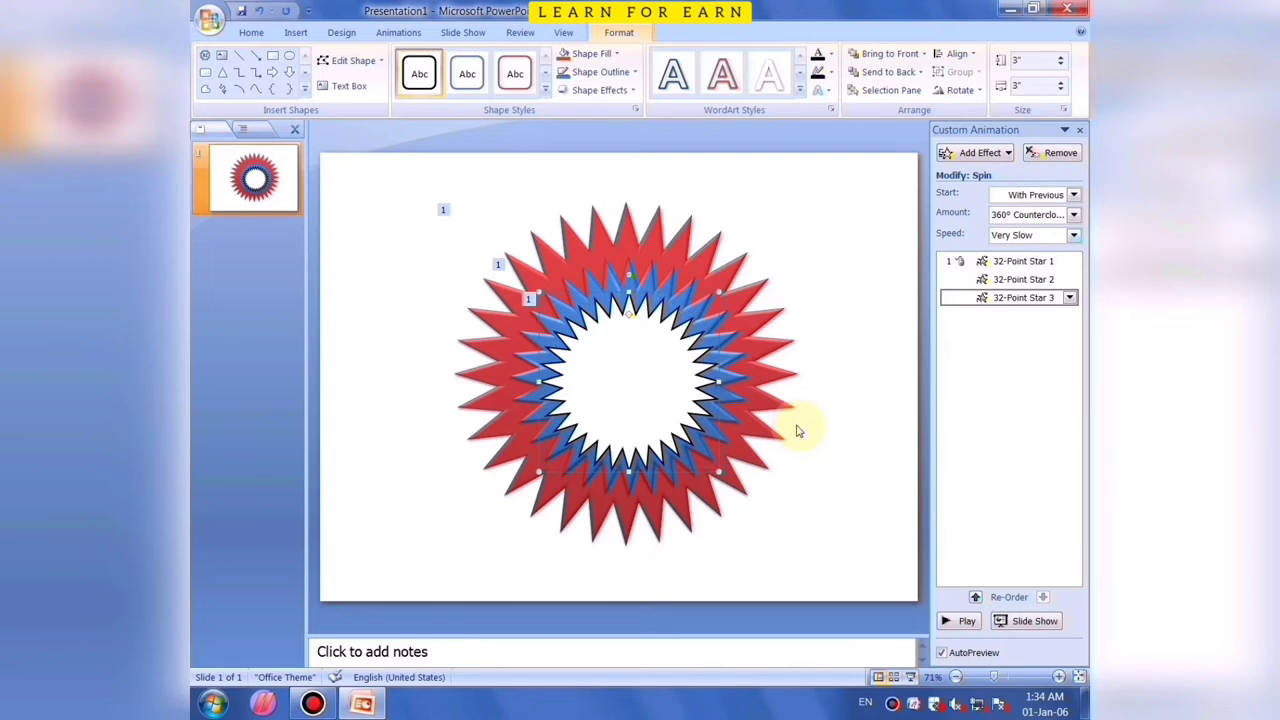
key(Up)
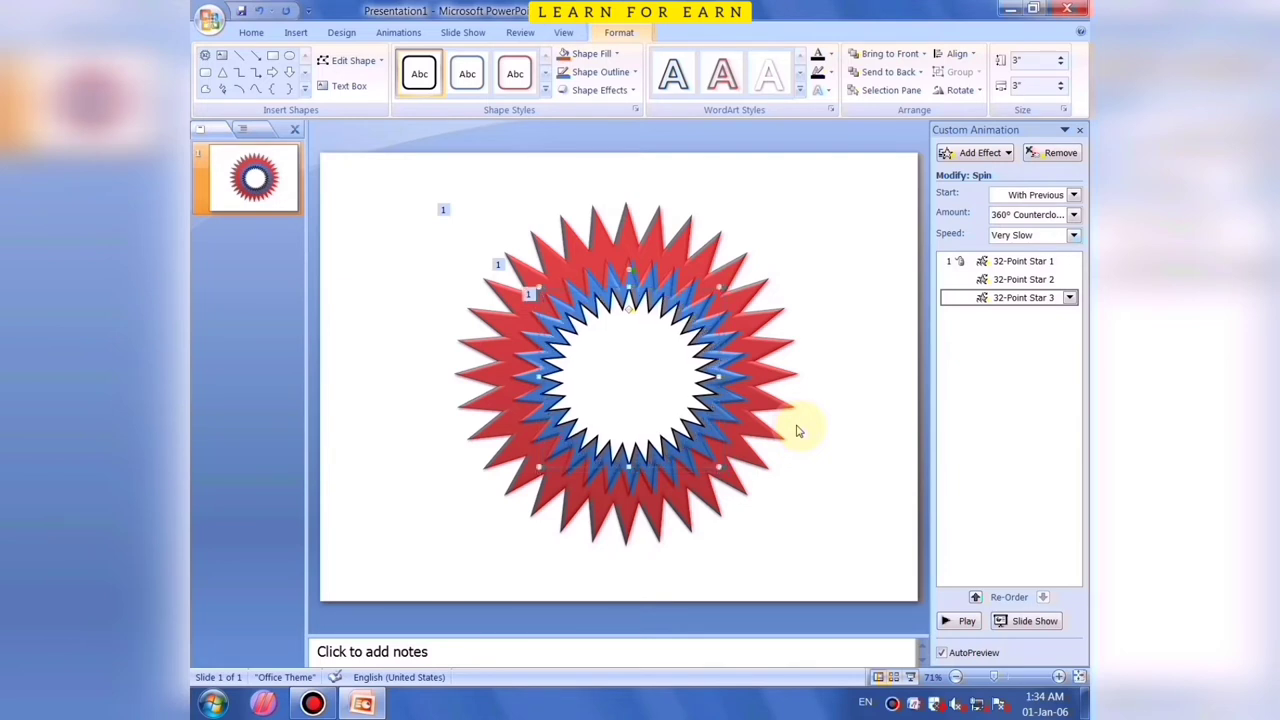
click(962, 622)
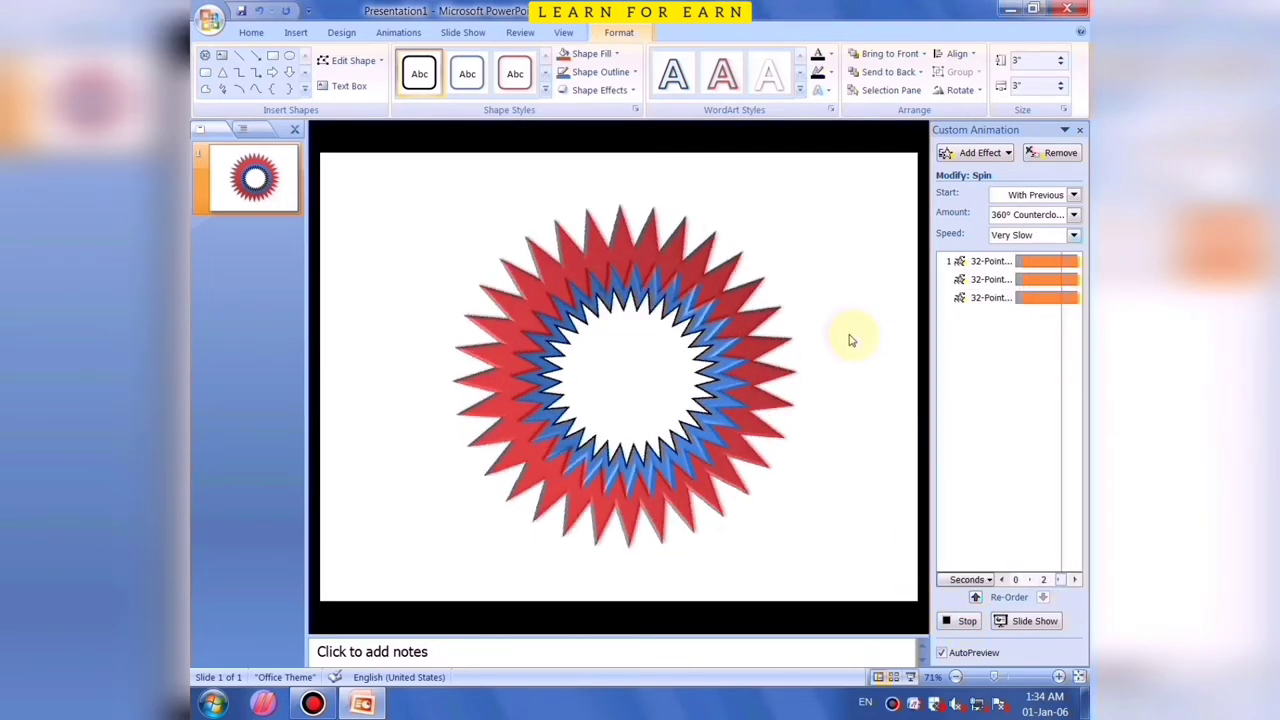
click(668, 374)
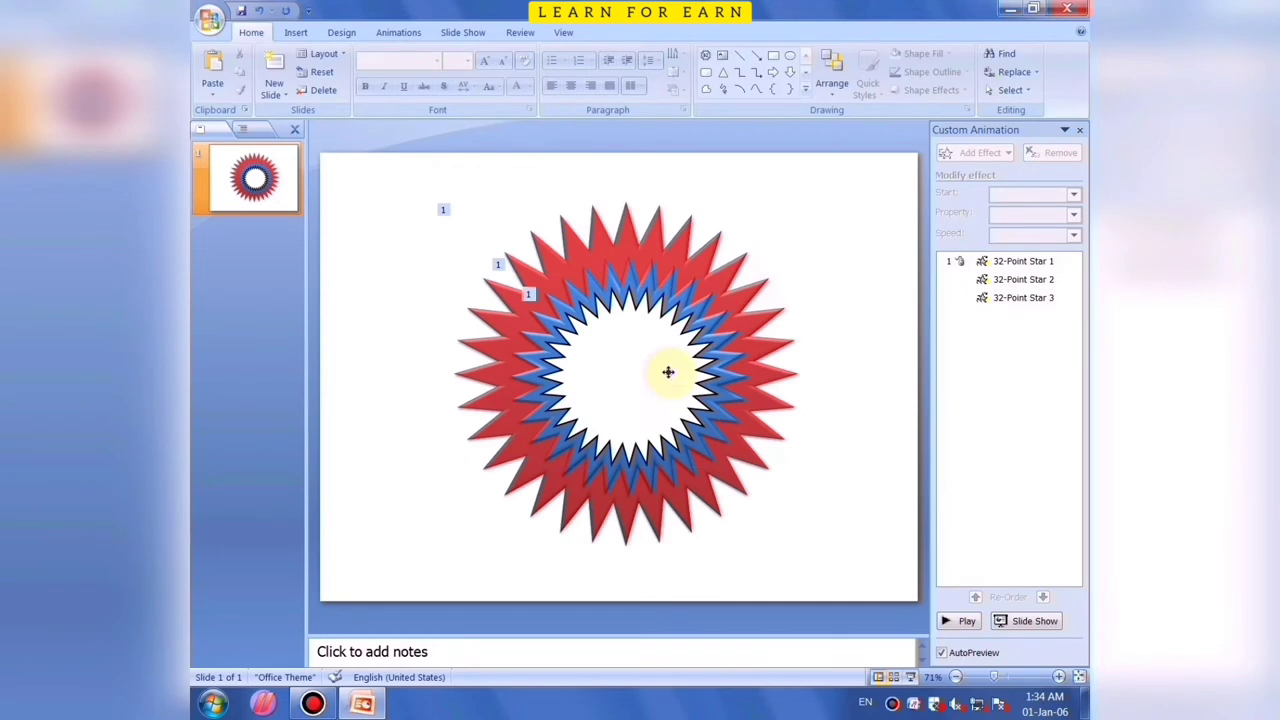
click(668, 372)
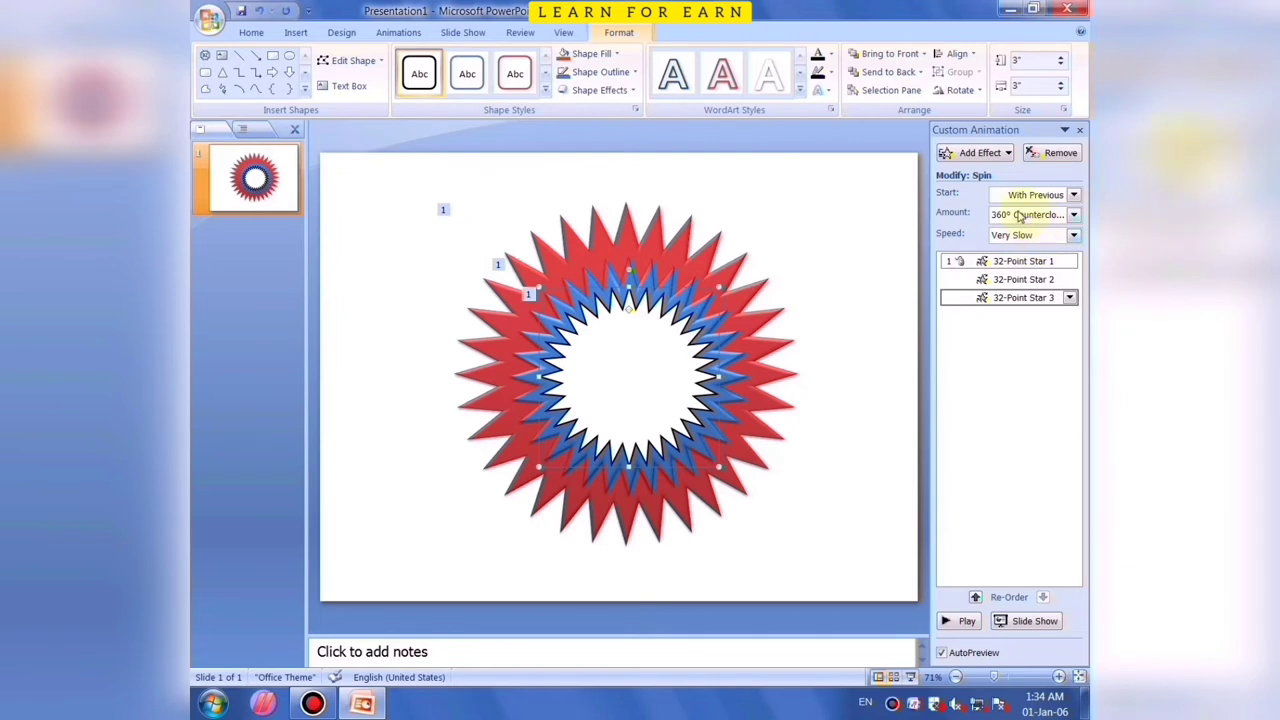
Set the inner white star's Spin amount to Clockwise and preview the animation
click(1042, 198)
click(1035, 227)
click(1073, 214)
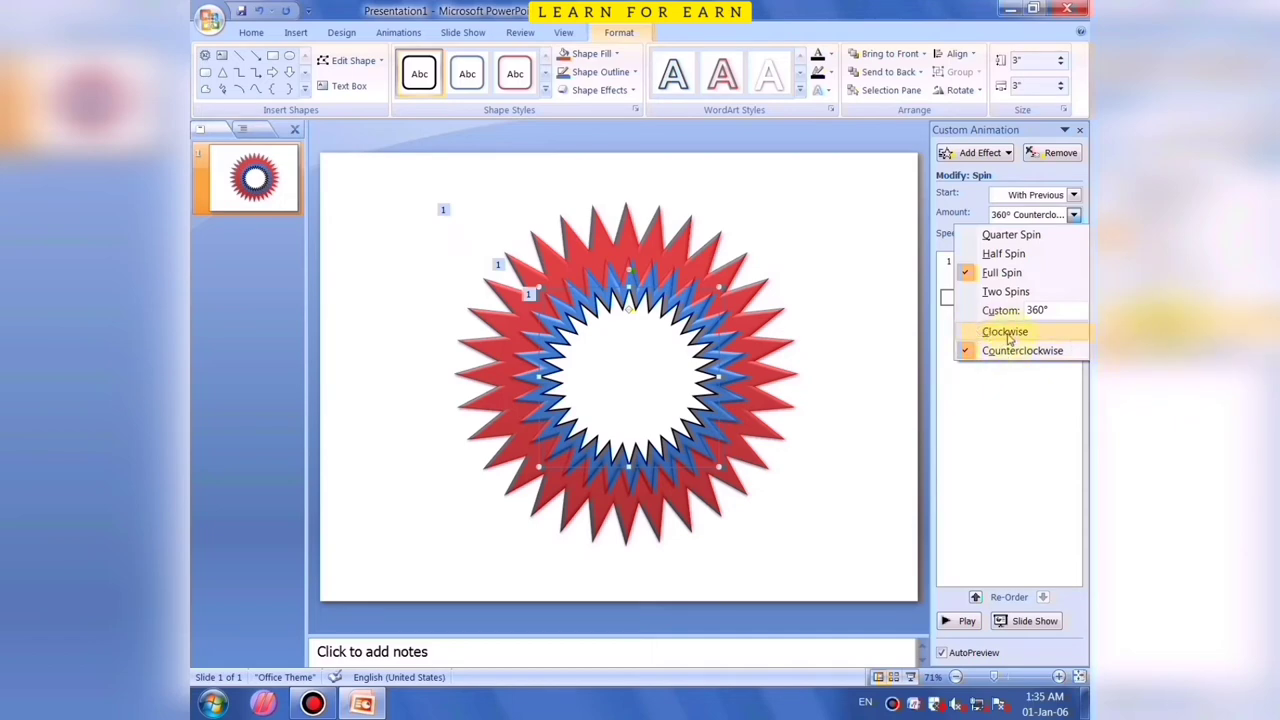
click(1004, 334)
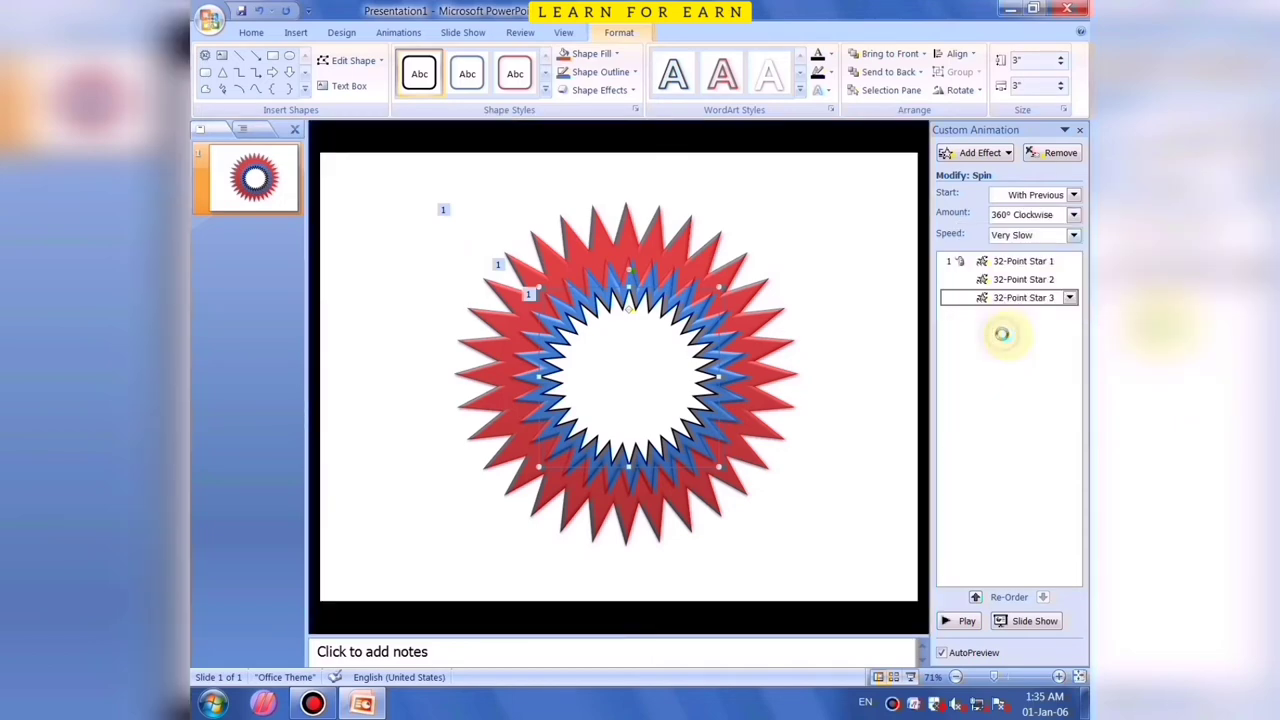
click(966, 621)
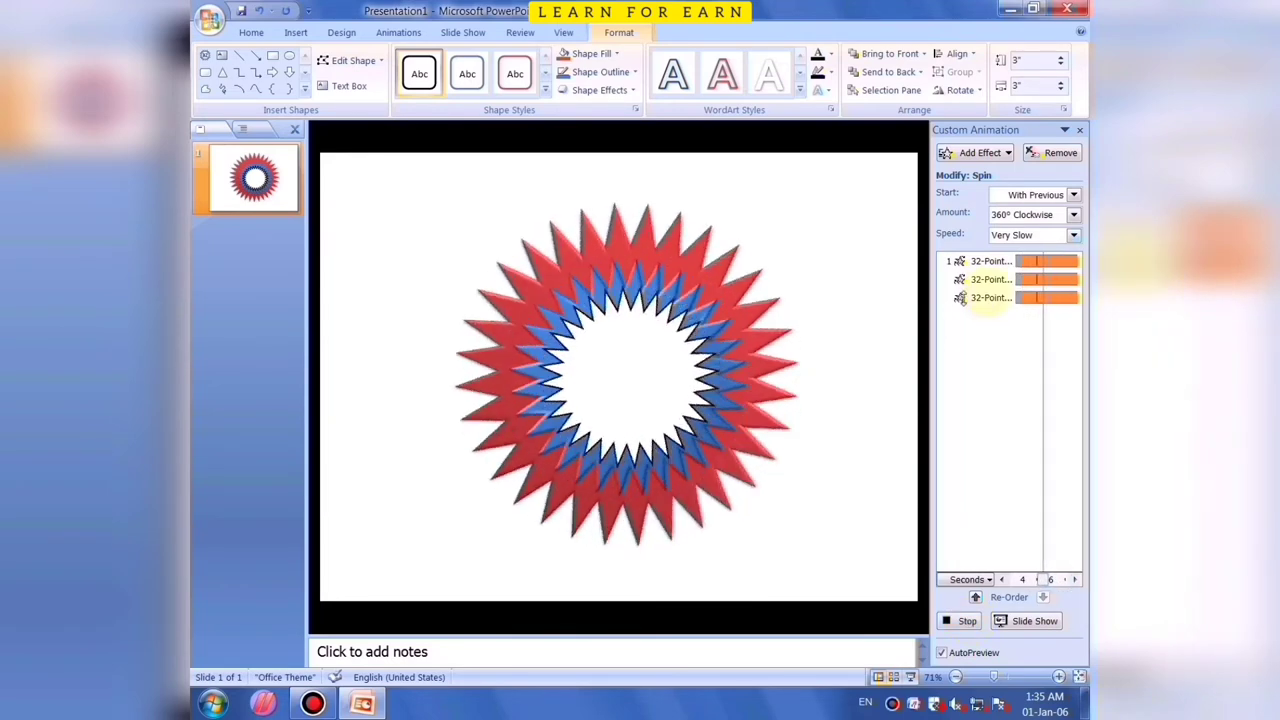
Check the spin settings on the outer red star and the middle blue star
click(740, 290)
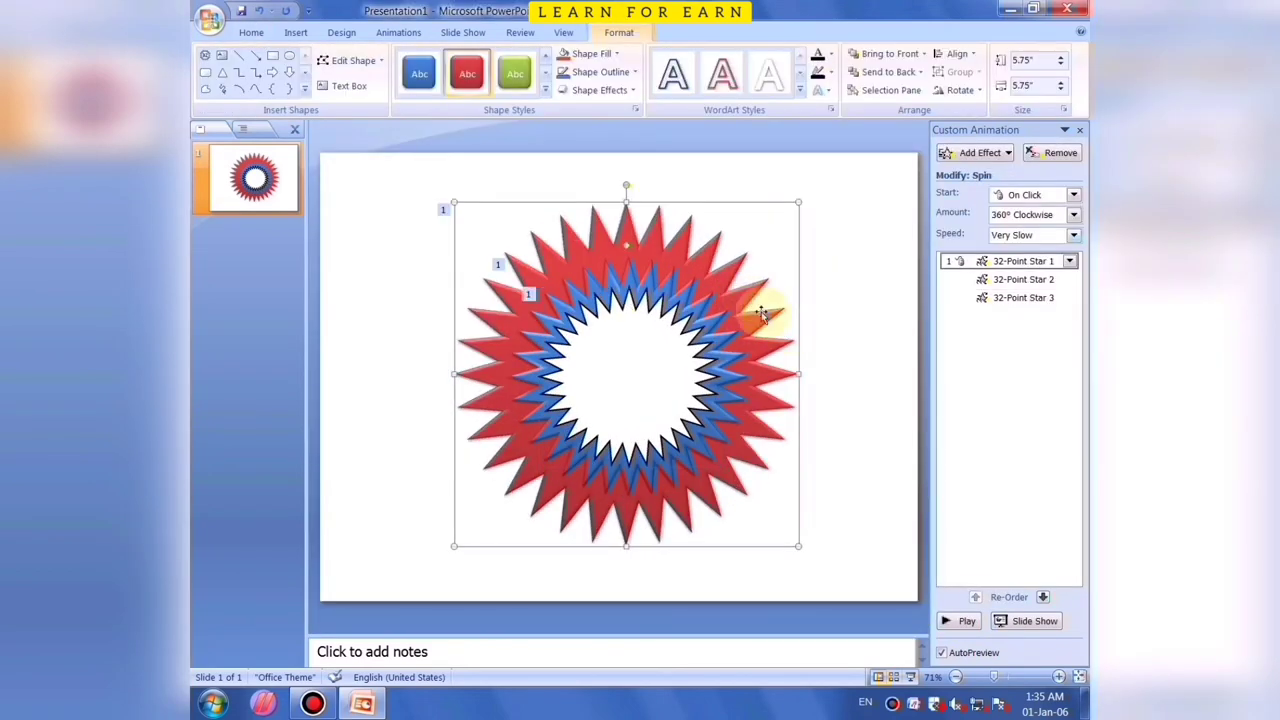
click(697, 308)
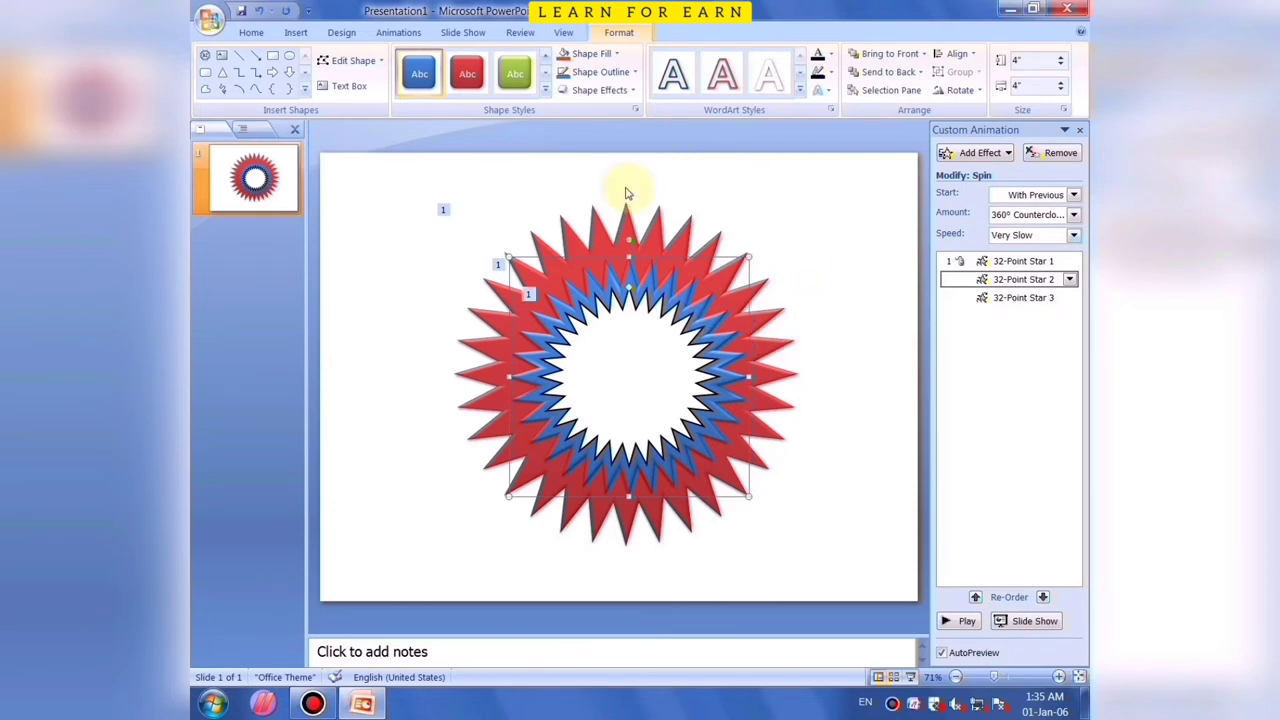
click(294, 33)
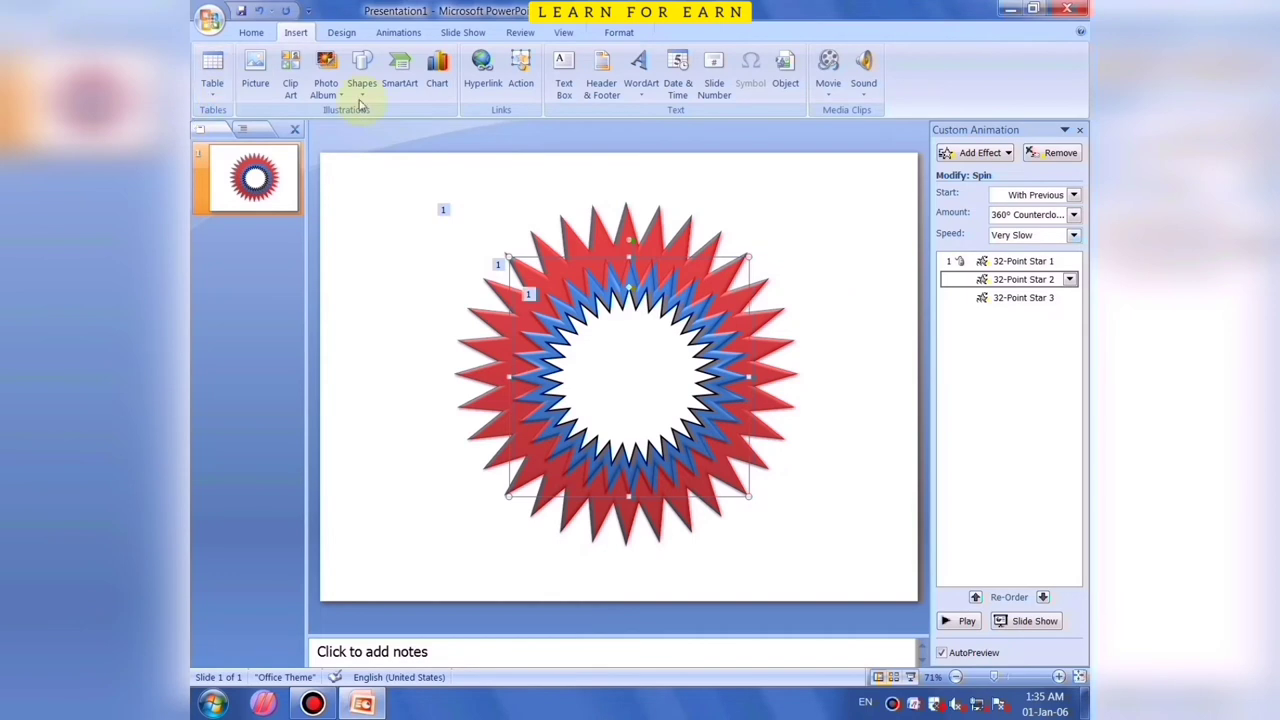
Insert red WordArt reading जयहिन्द in Hindi and drag it into the centre of the stars
click(640, 70)
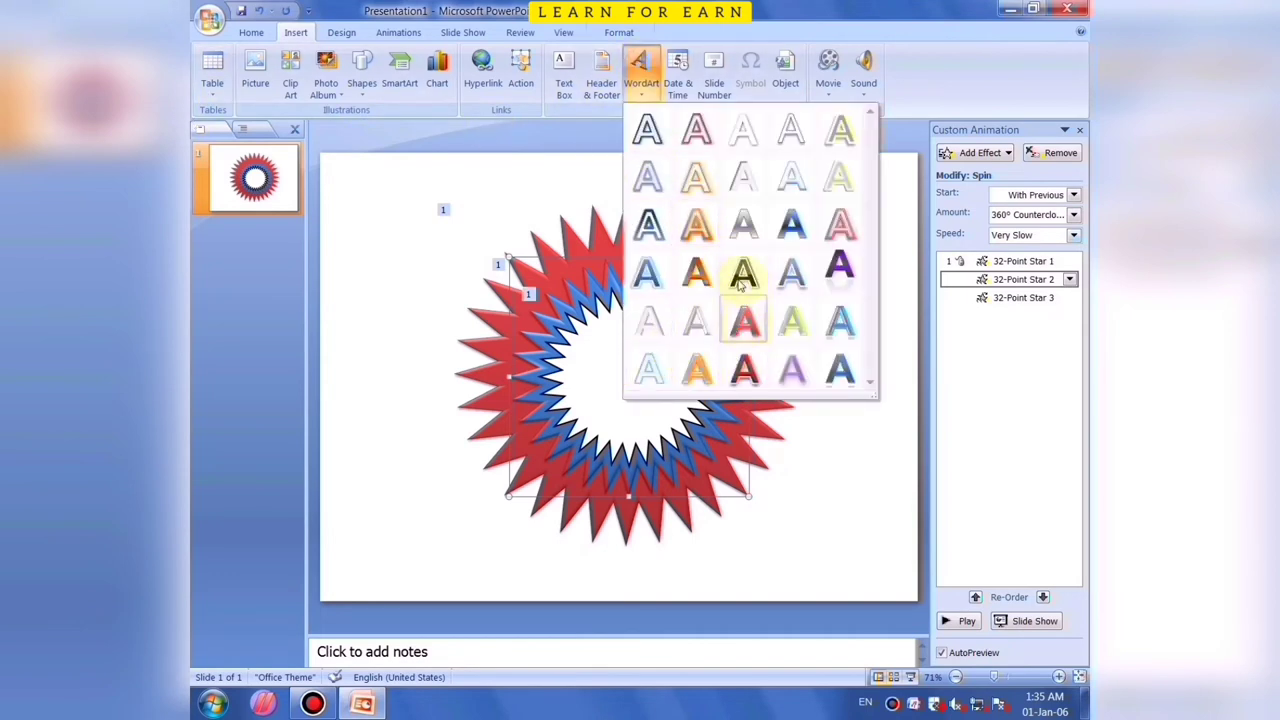
click(743, 368)
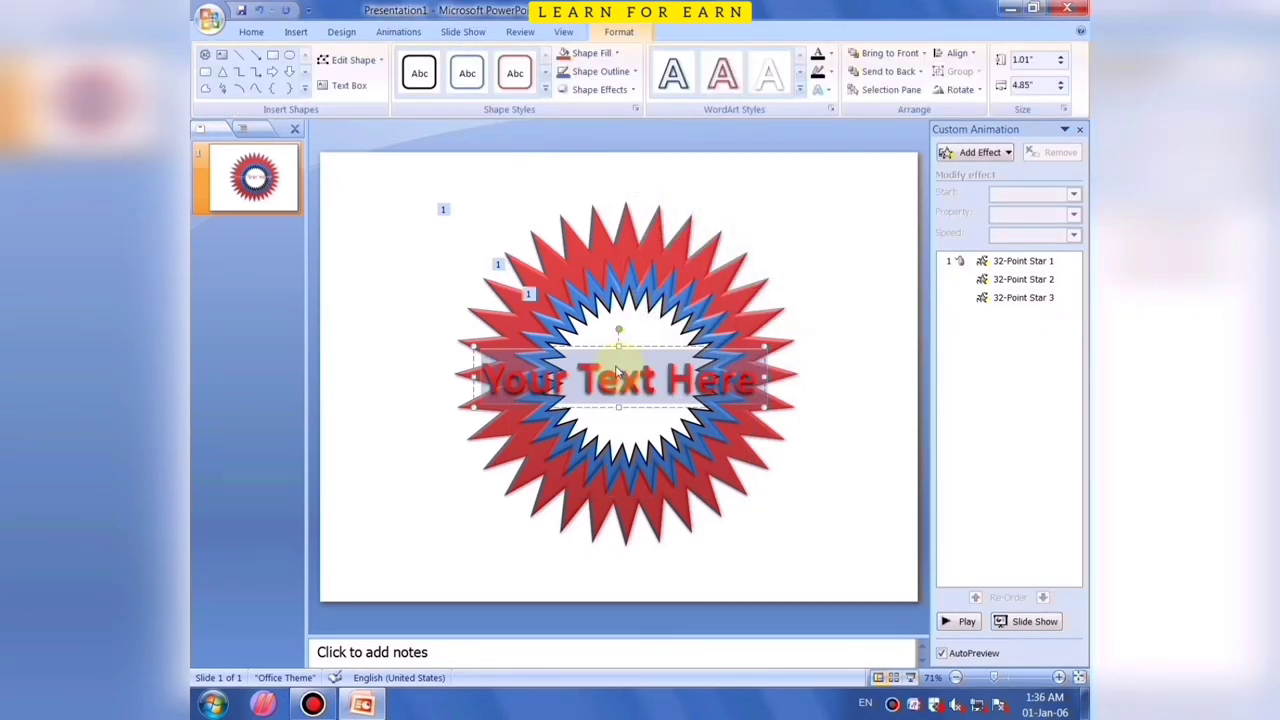
key(alt+shift)
text(जय)
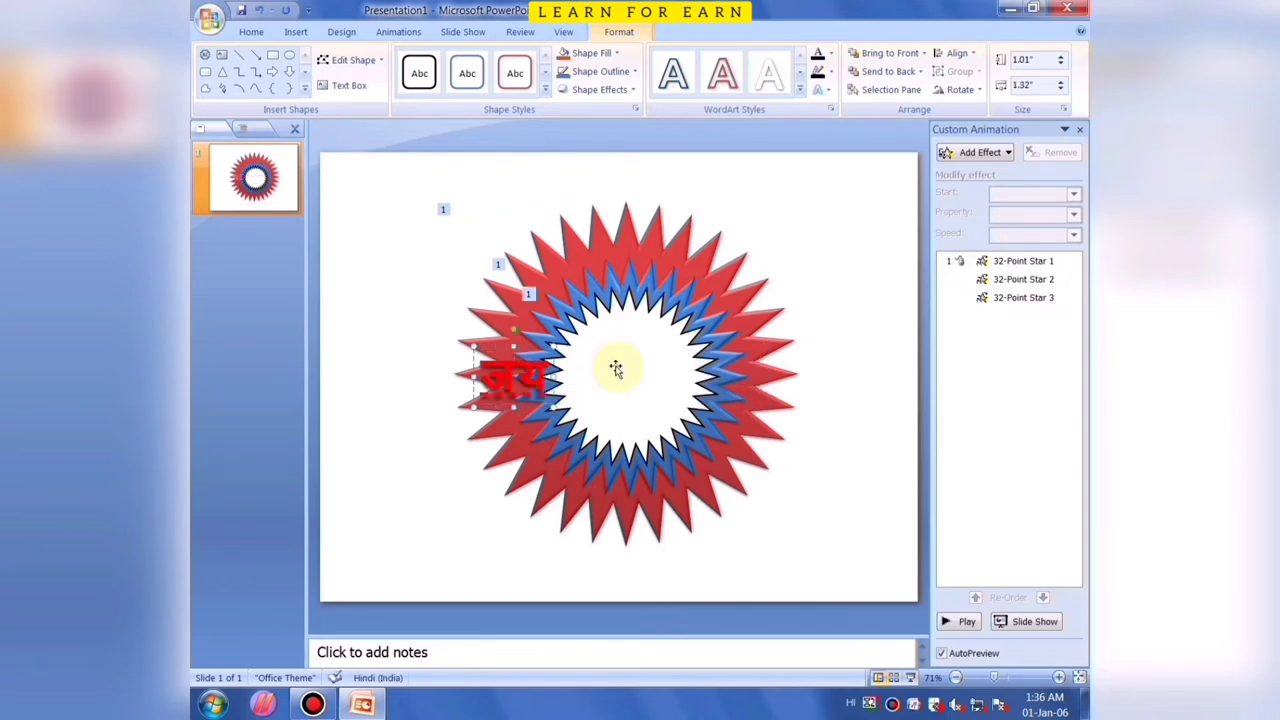
text(हिन्द)
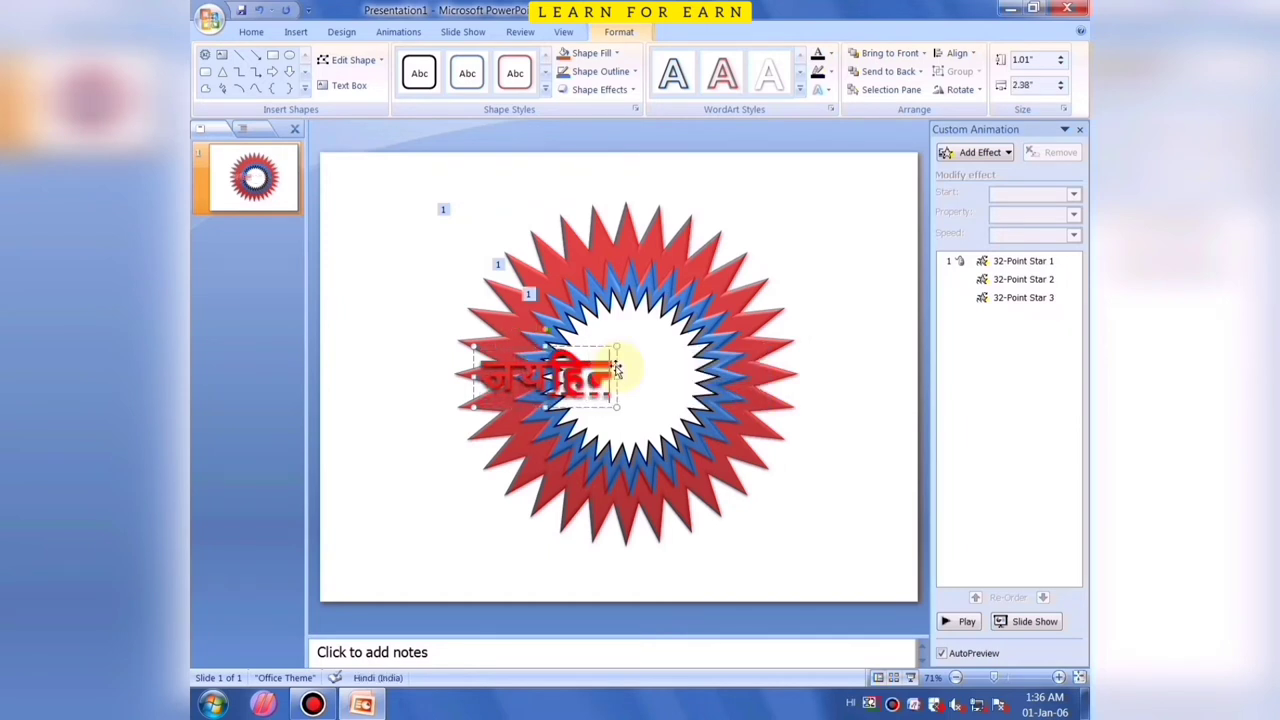
text(्द)
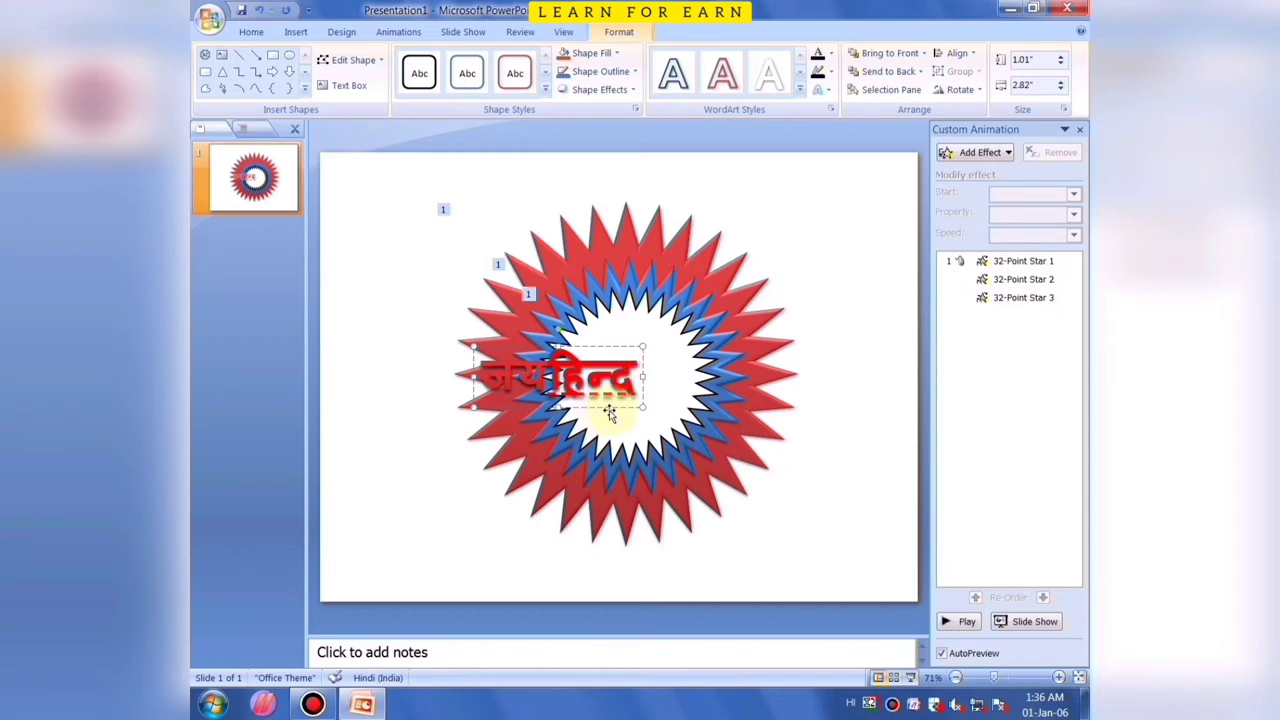
drag(605, 407, 672, 410)
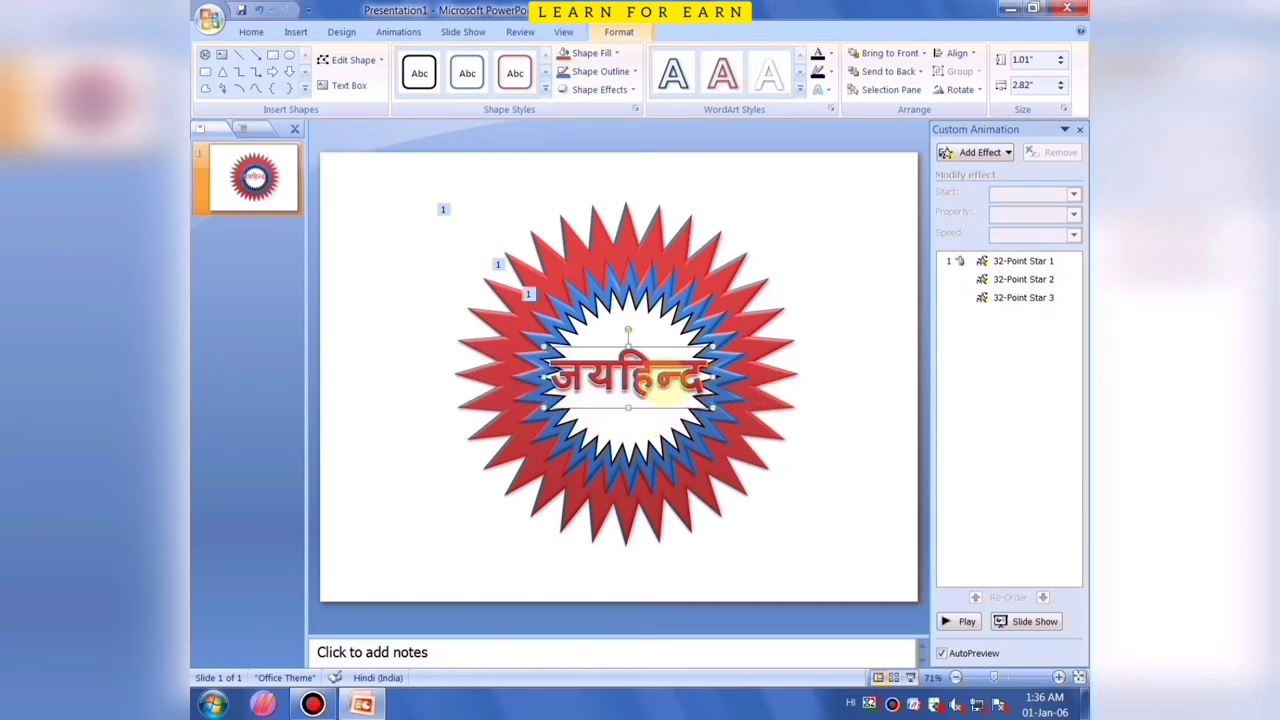
key(ctrl+a)
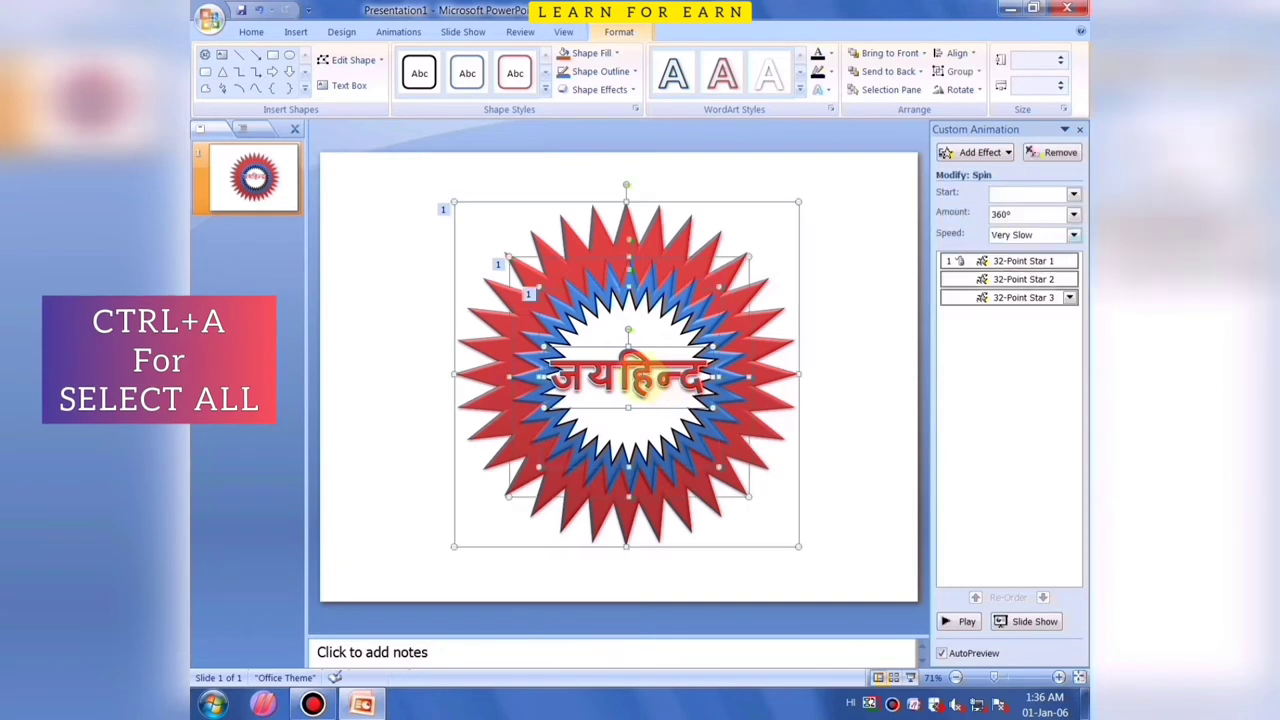
click(628, 378)
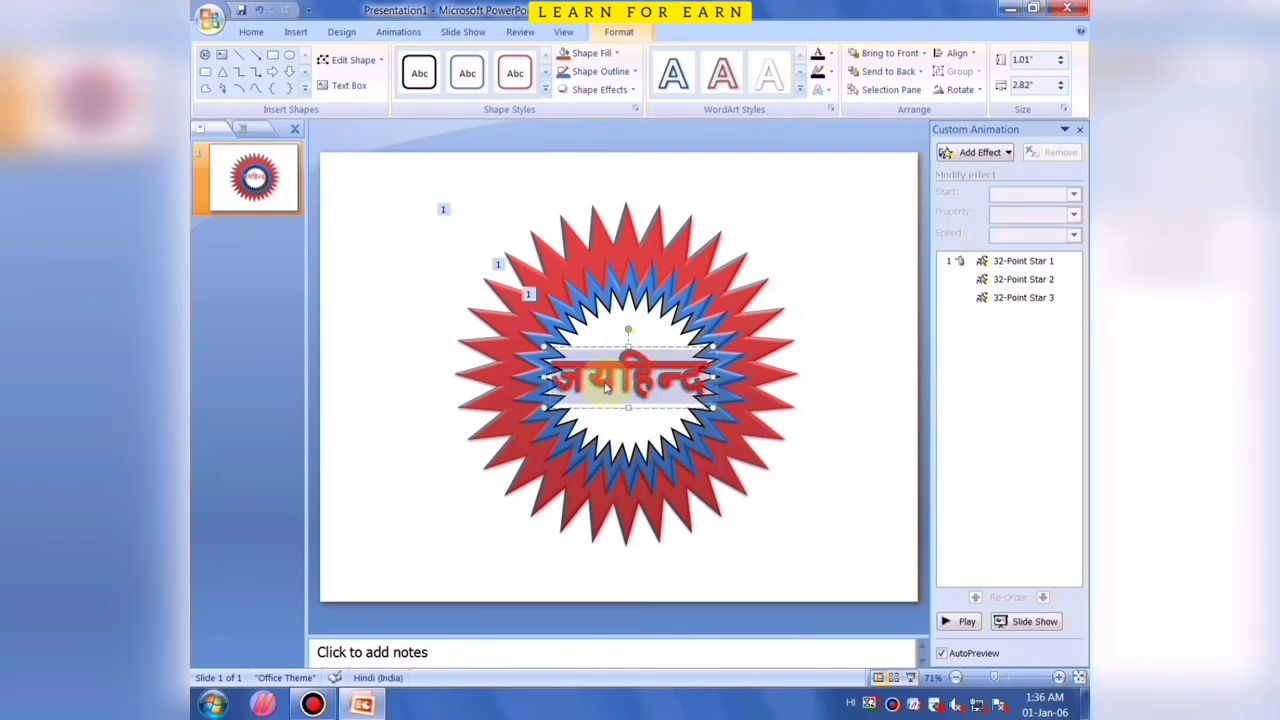
Shrink the जयहिन्द WordArt font twice, down to 44 pt
click(251, 31)
click(502, 64)
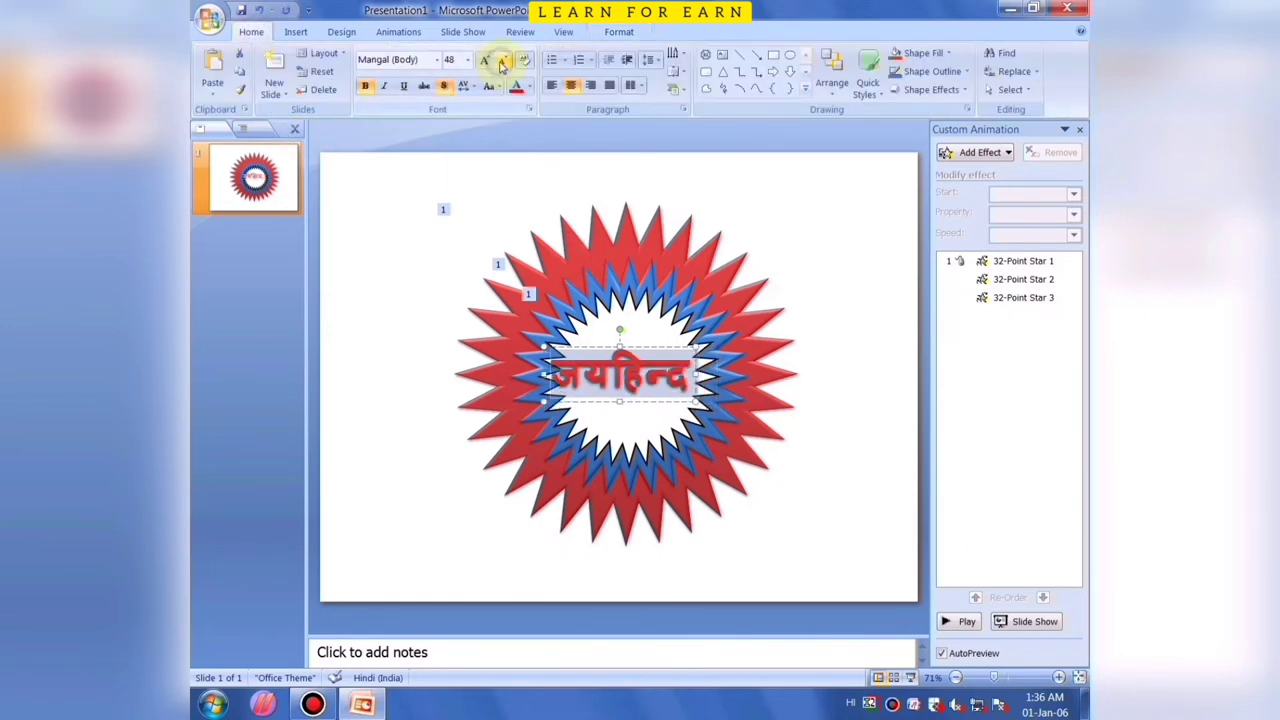
click(502, 64)
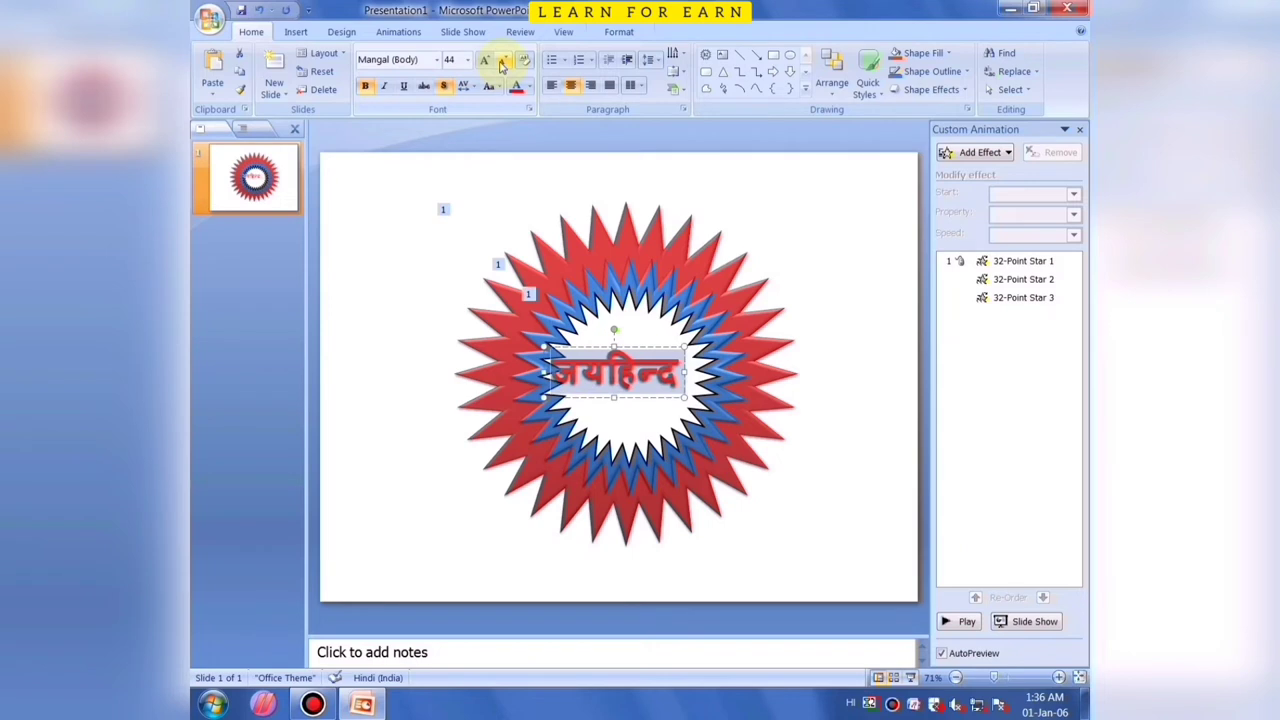
Re-centre the जयहिन्द text inside the innermost star and preview the spinning stars
click(650, 404)
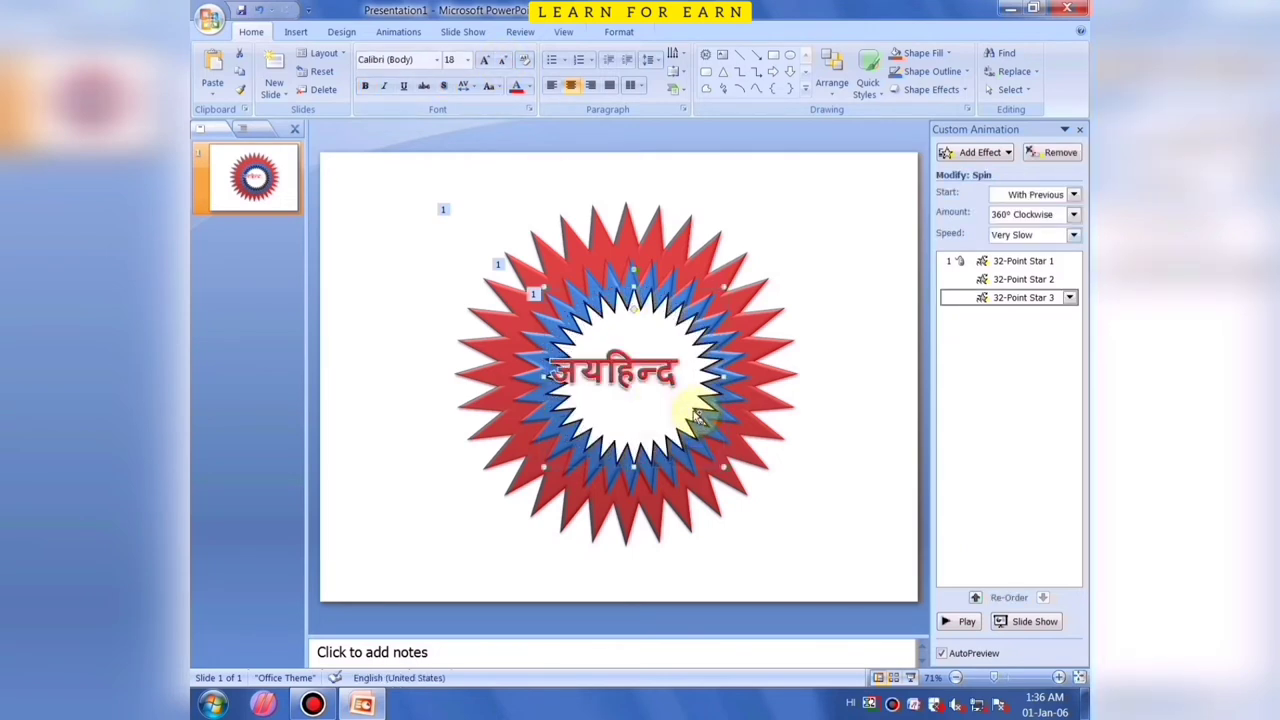
click(637, 370)
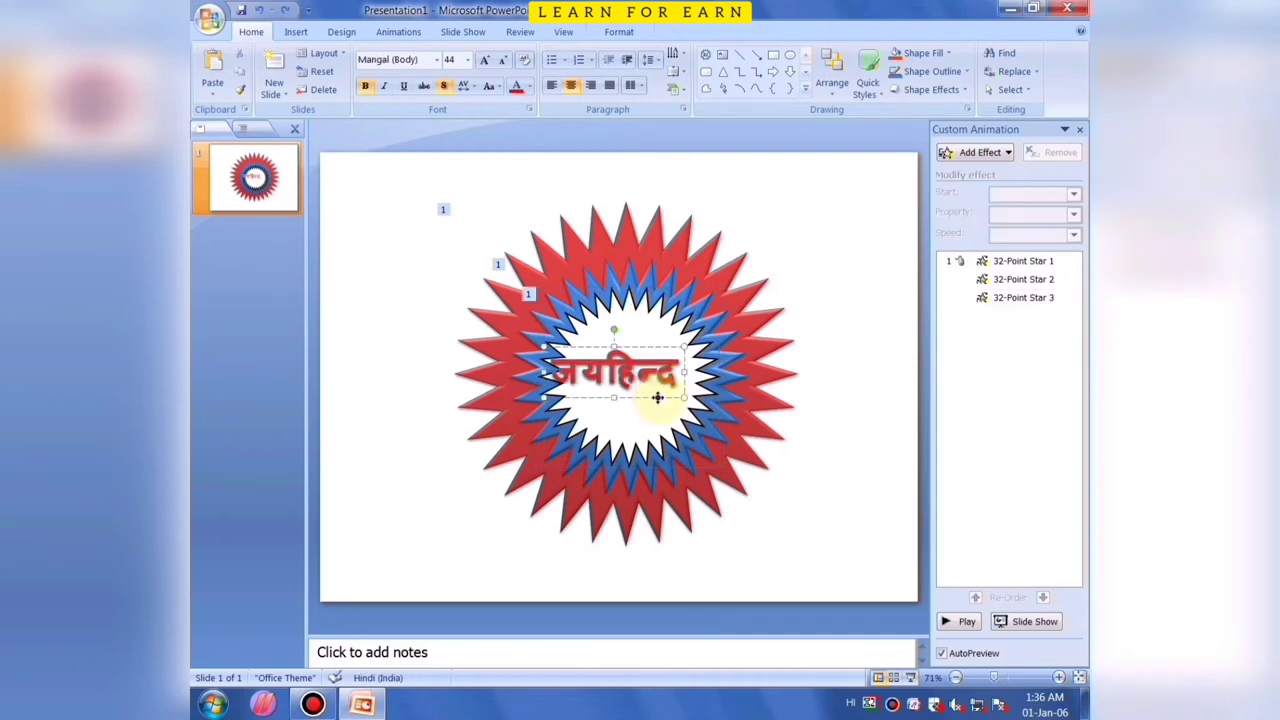
drag(657, 397, 676, 398)
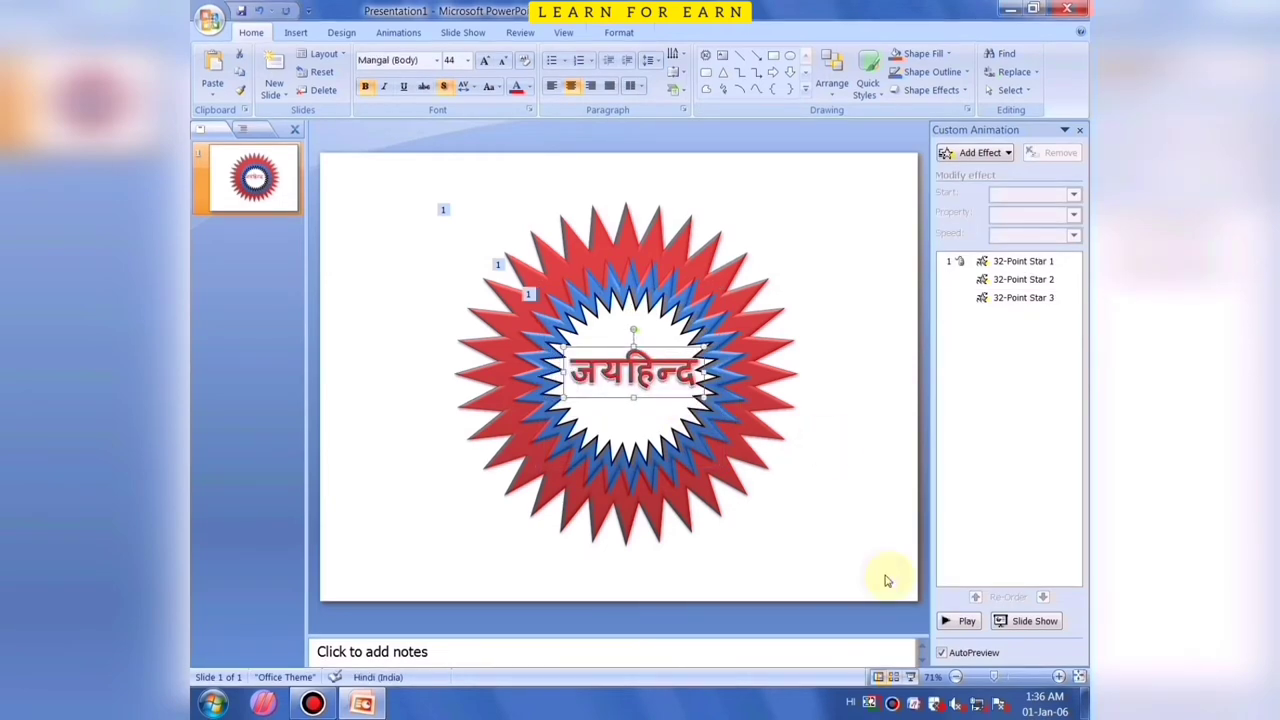
click(965, 622)
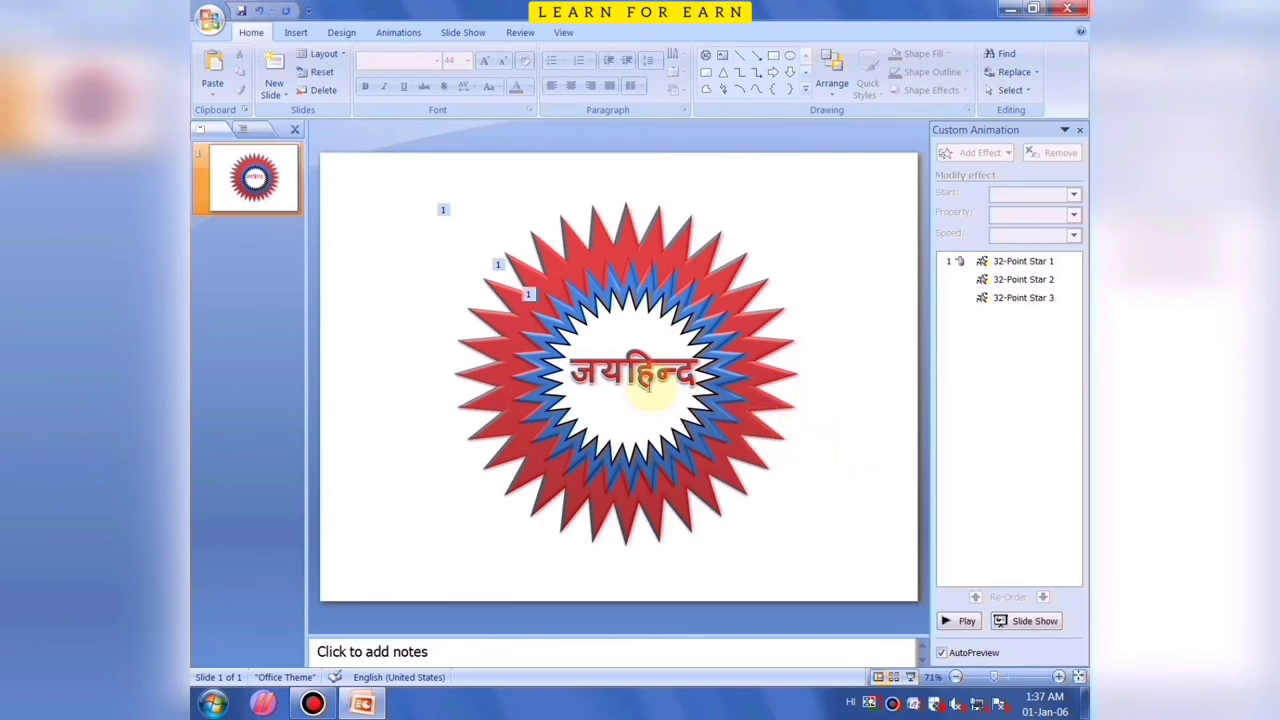
Give the जयहिन्द text a Faded Zoom entrance at Slow speed and preview it
click(630, 375)
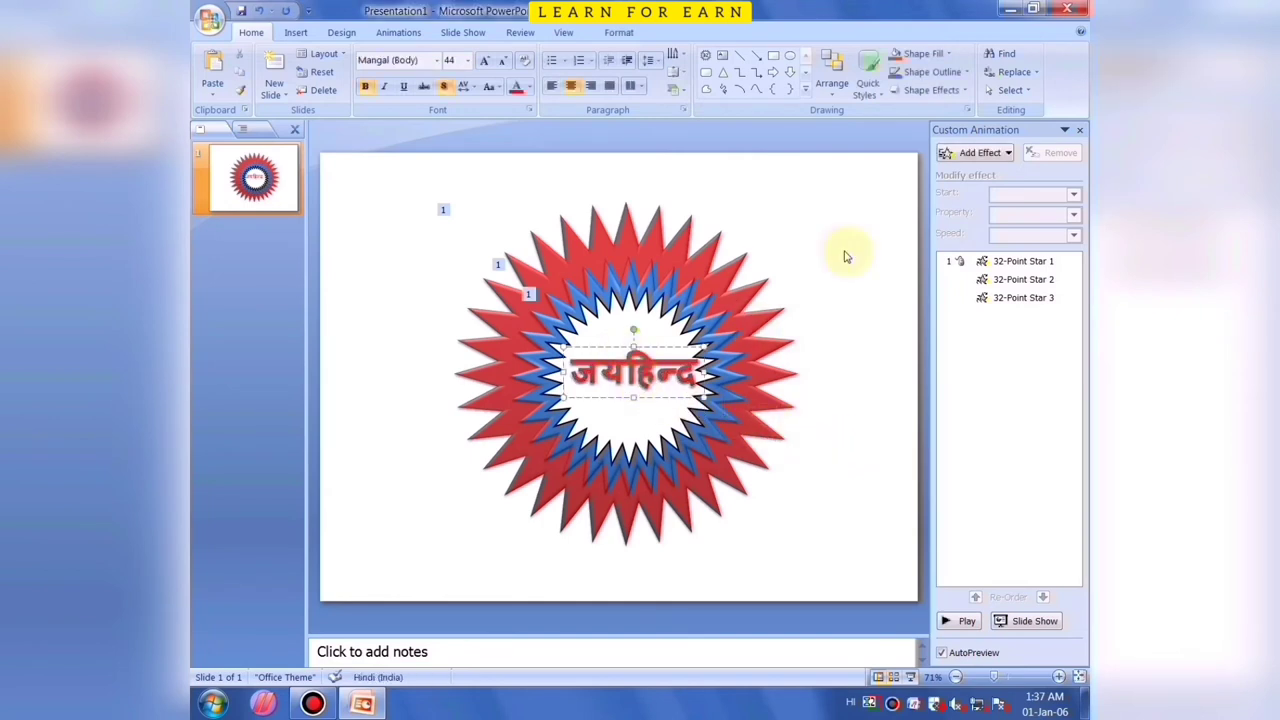
click(970, 152)
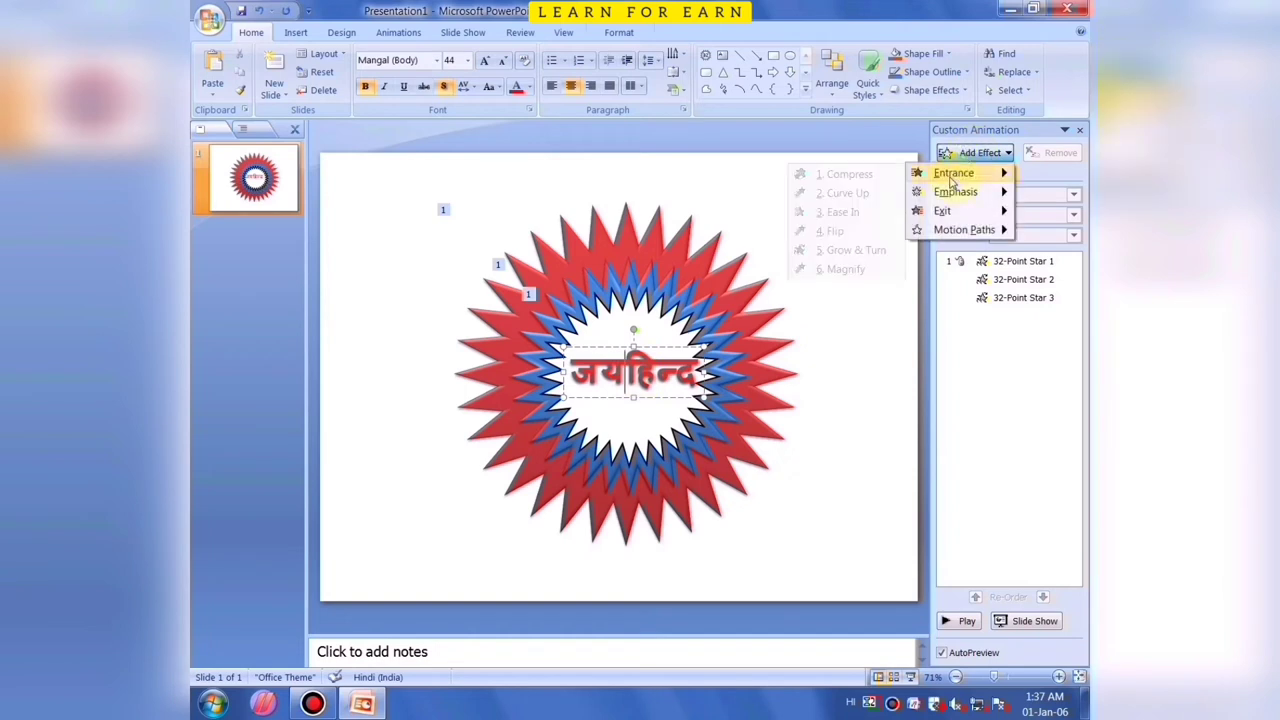
mouse_move(953, 173)
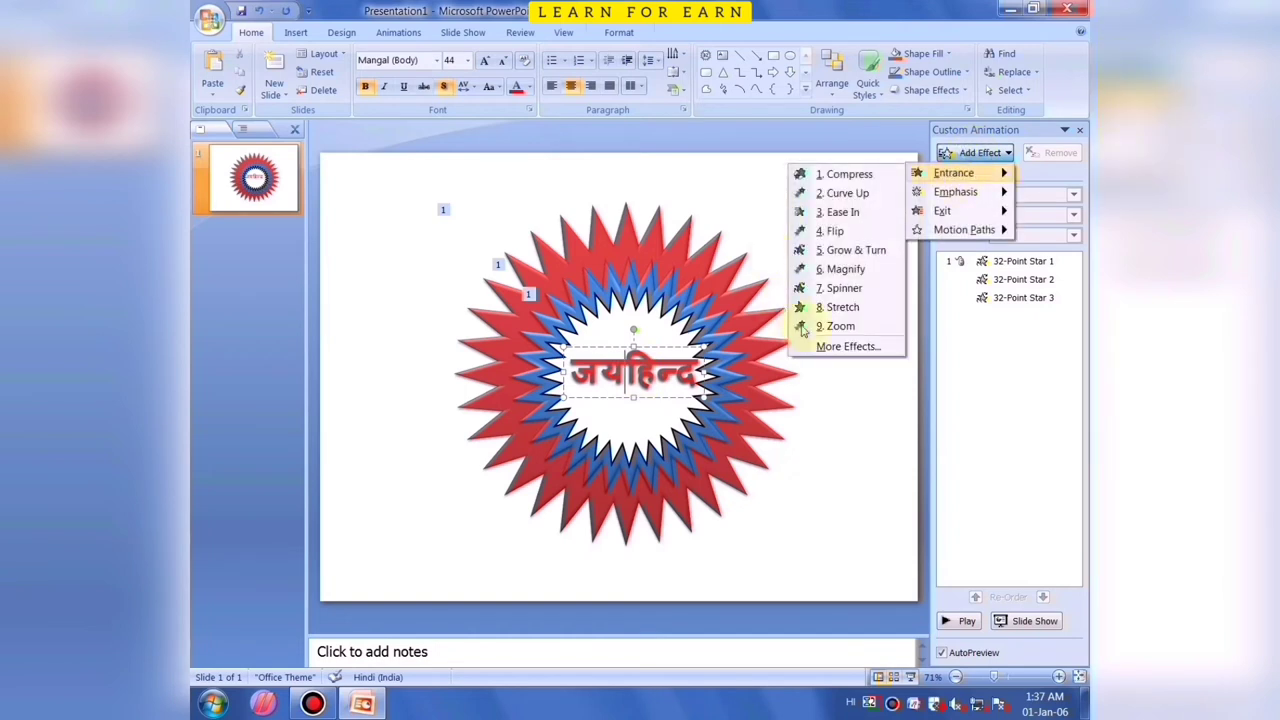
click(848, 346)
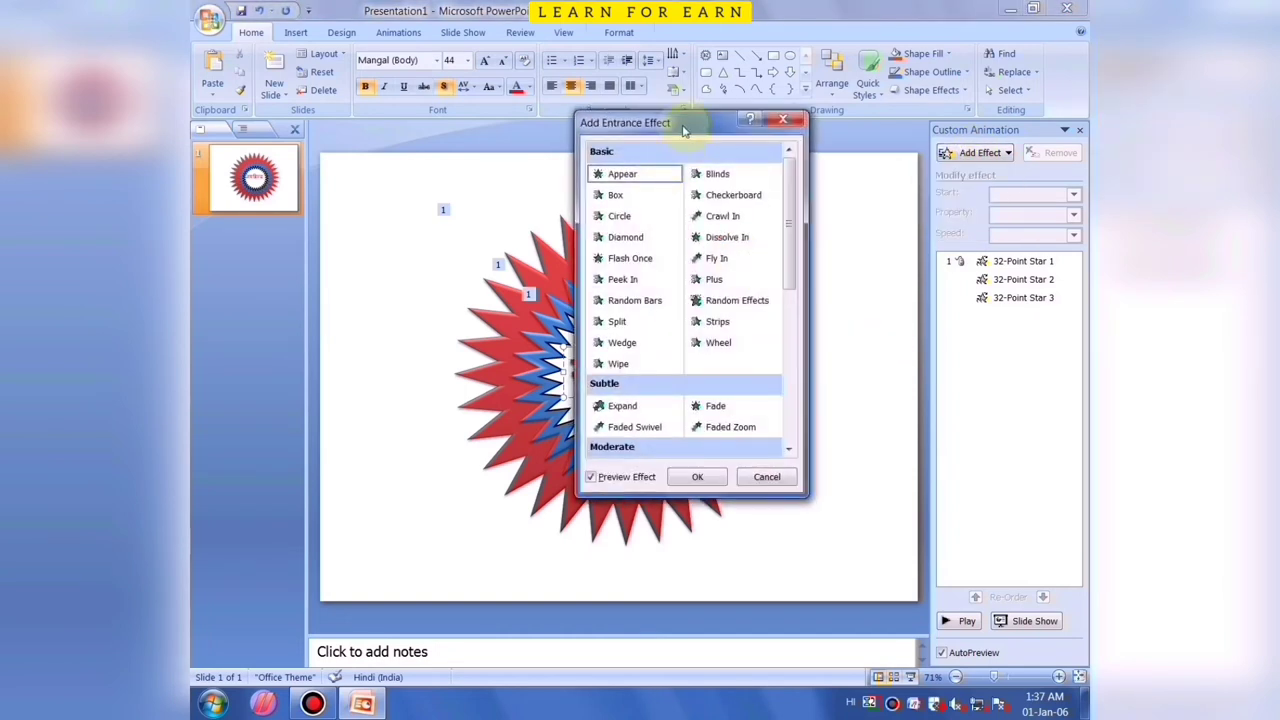
drag(685, 122, 924, 74)
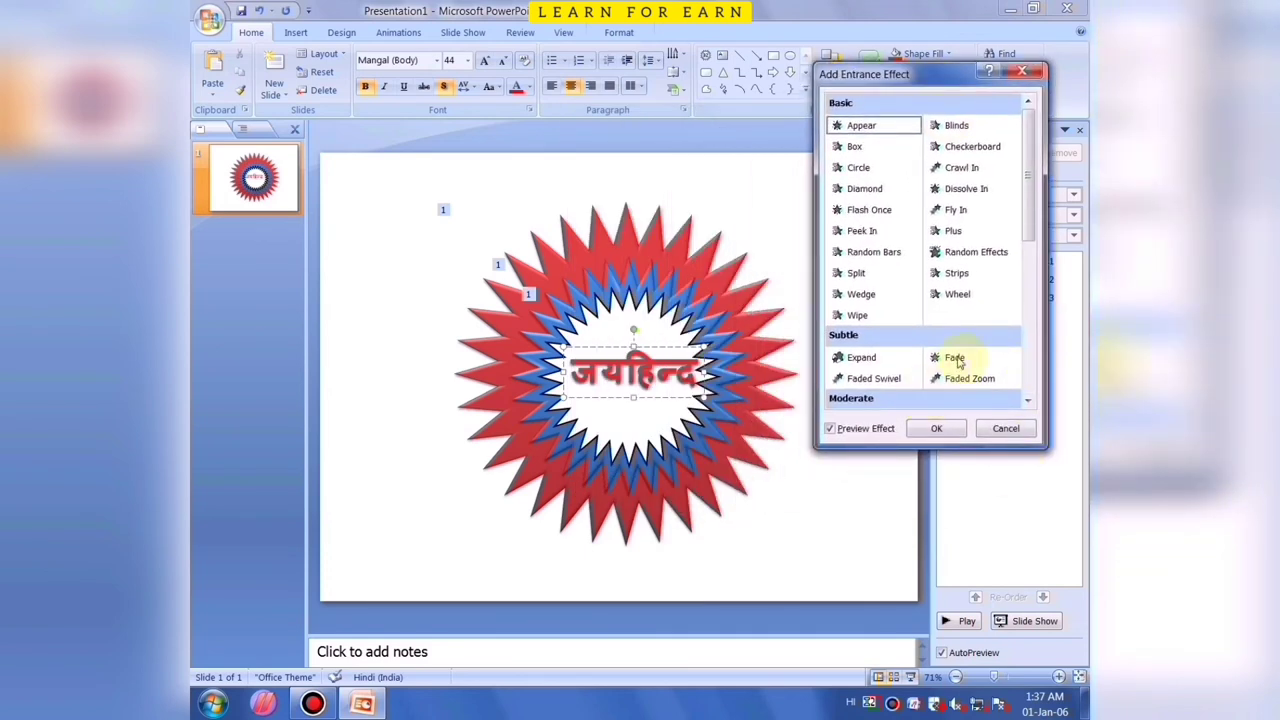
click(968, 380)
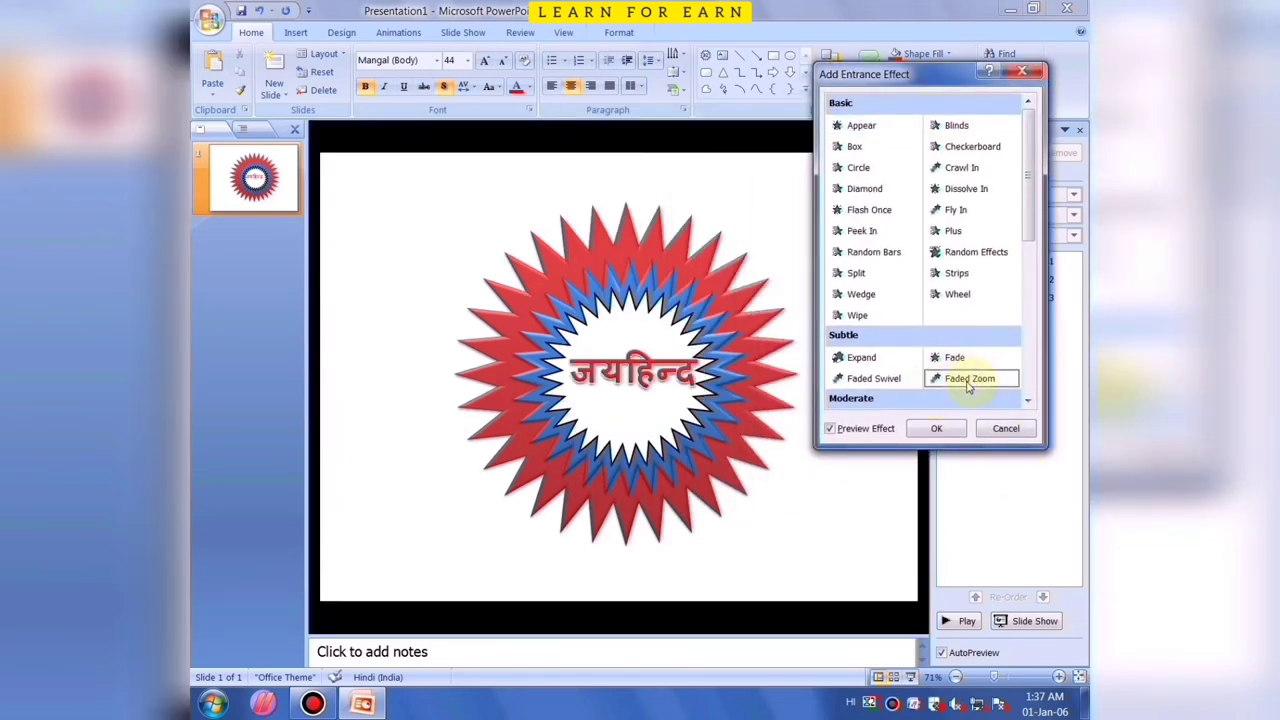
click(936, 428)
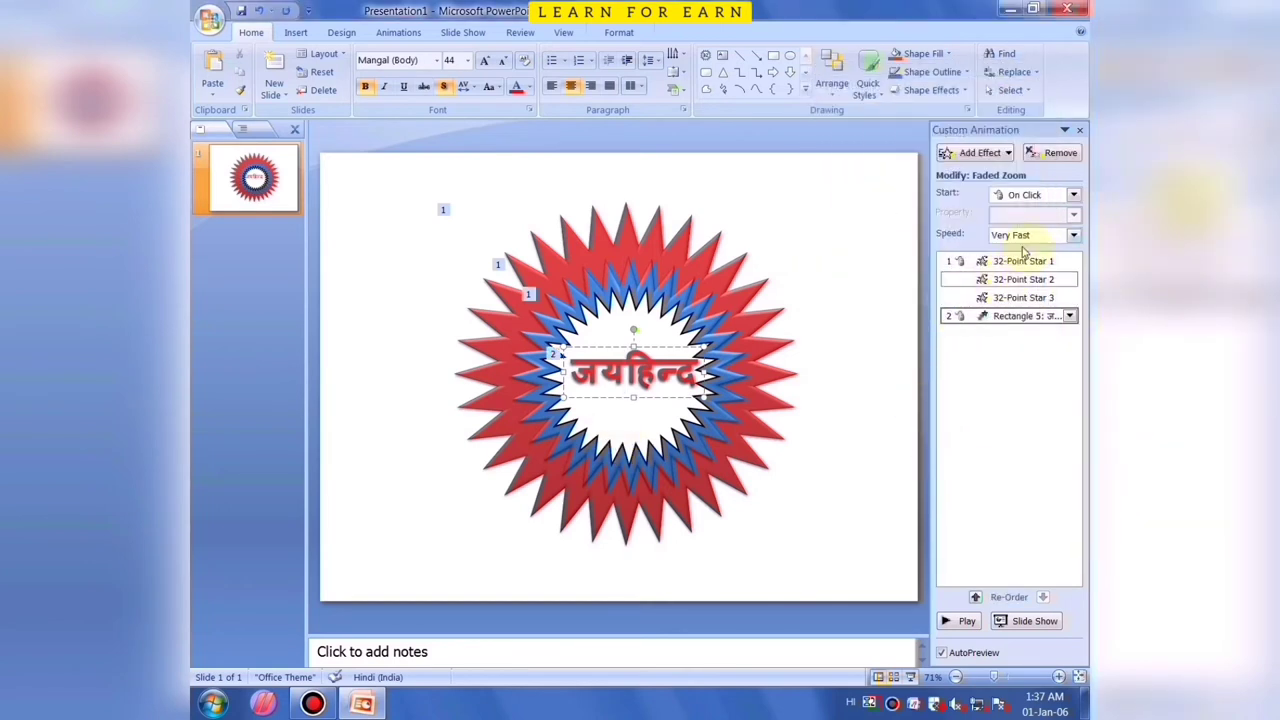
click(1073, 235)
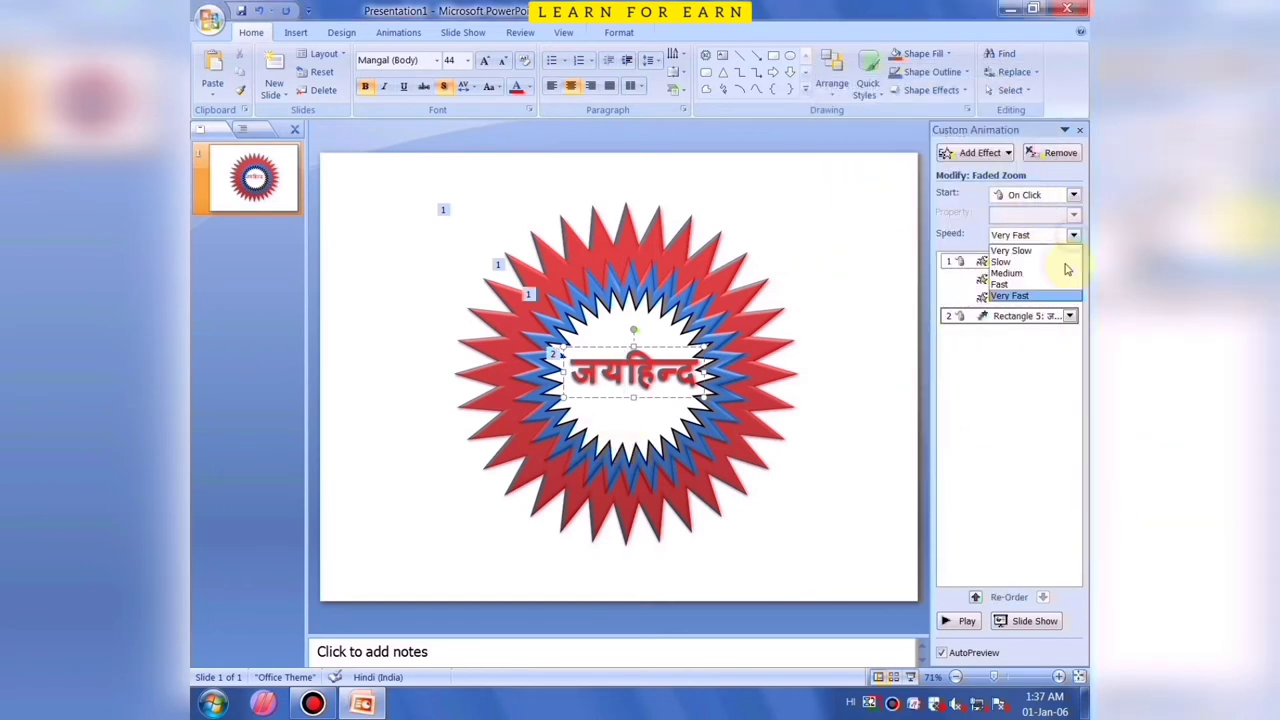
click(1000, 262)
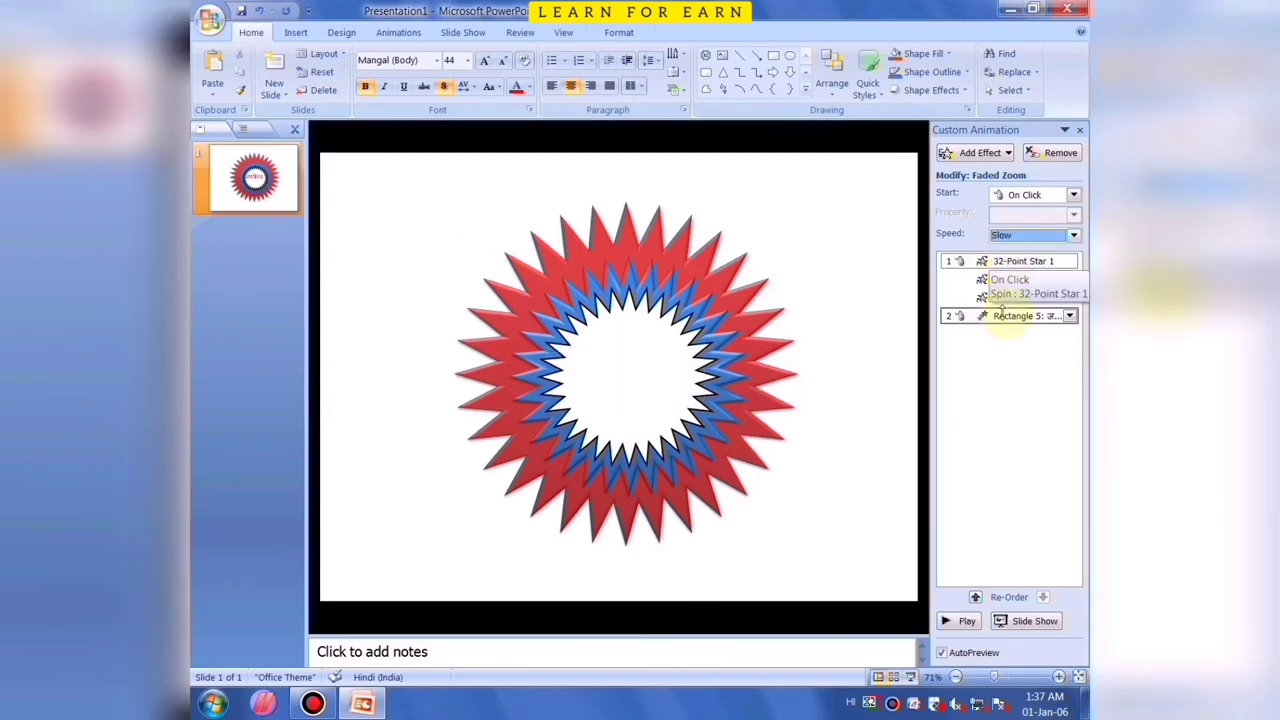
click(962, 620)
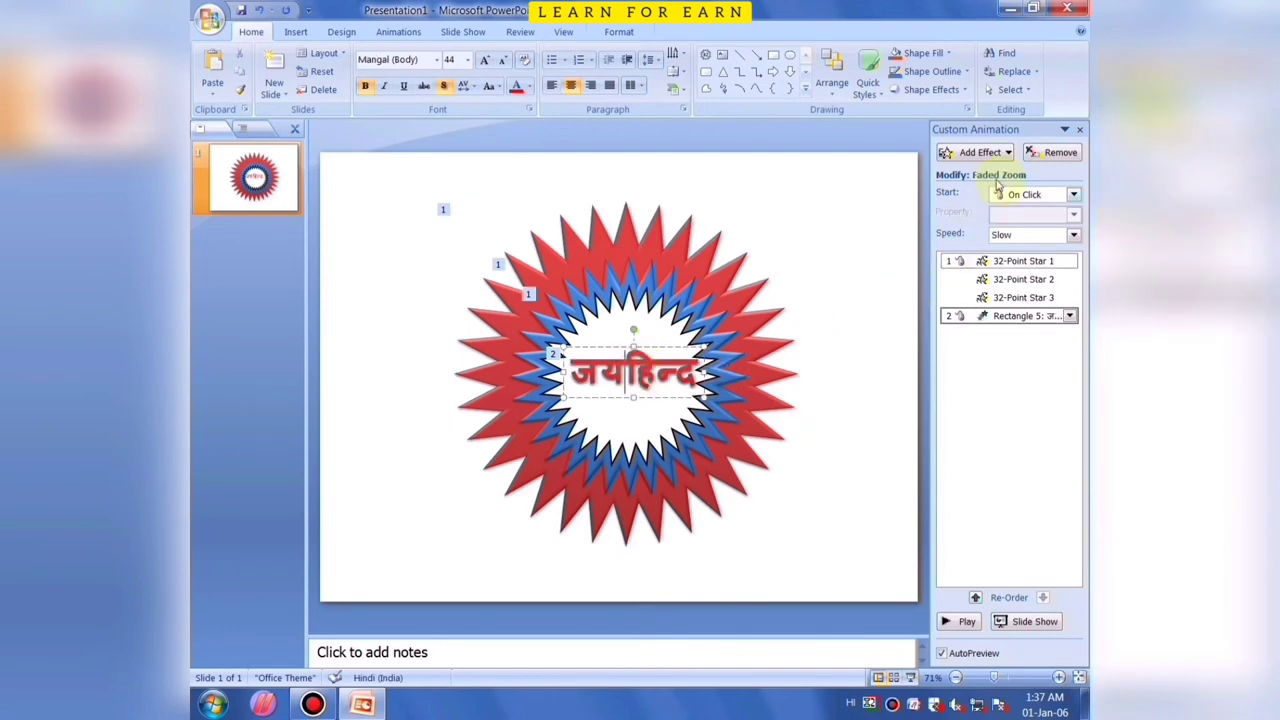
Make the text's Faded Zoom start With Previous and preview it alongside the stars
click(975, 152)
click(1030, 194)
click(1030, 226)
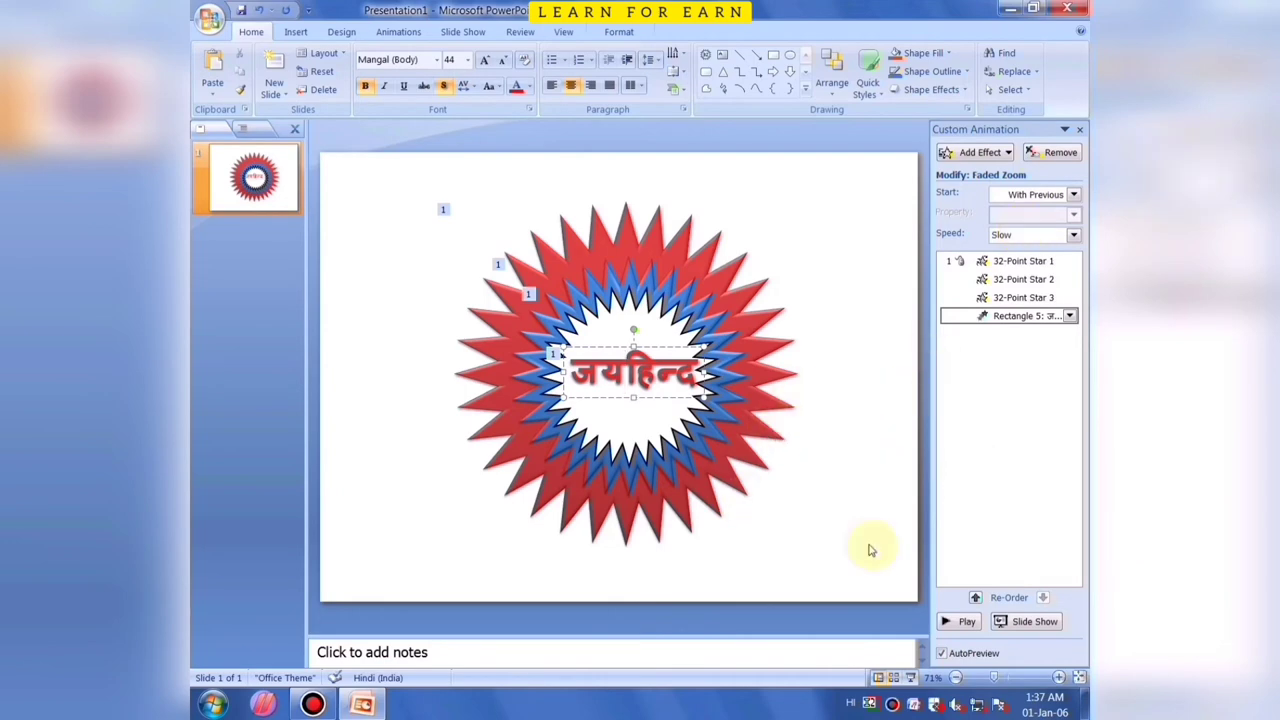
click(965, 622)
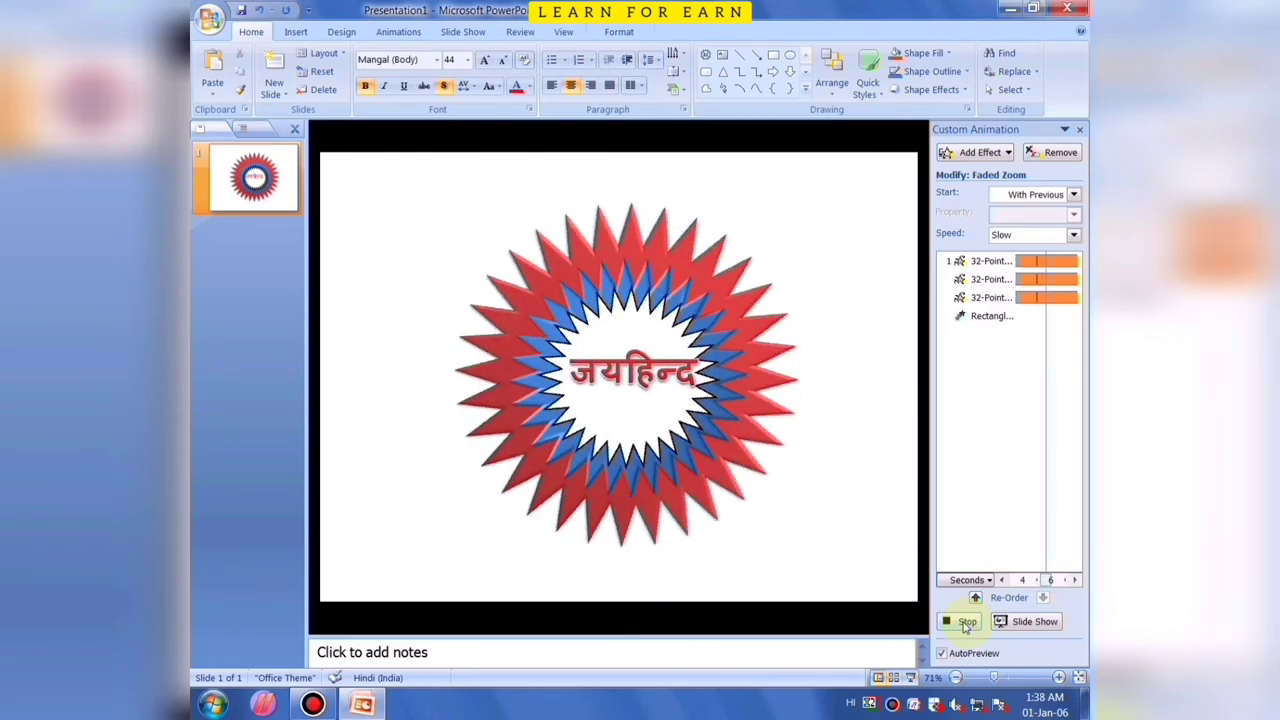
click(826, 305)
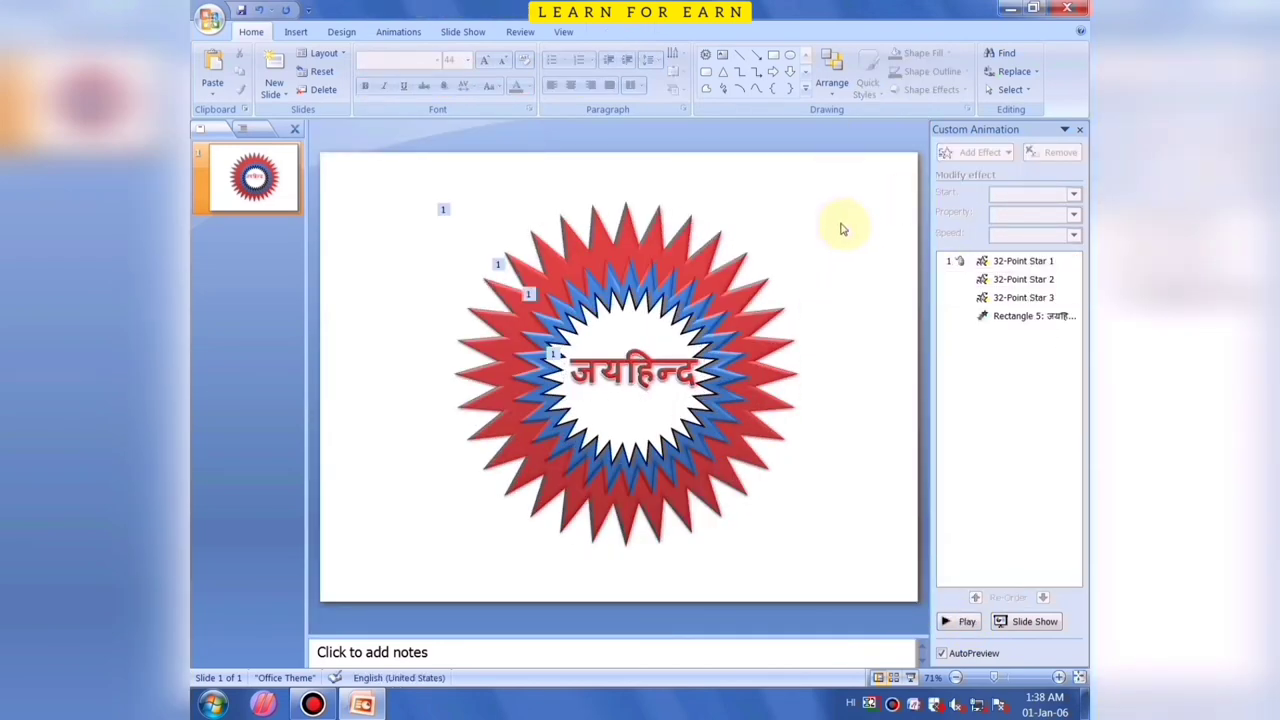
Open Format Background for the slide and try dark brown-black and olive green solid fills
click(1081, 130)
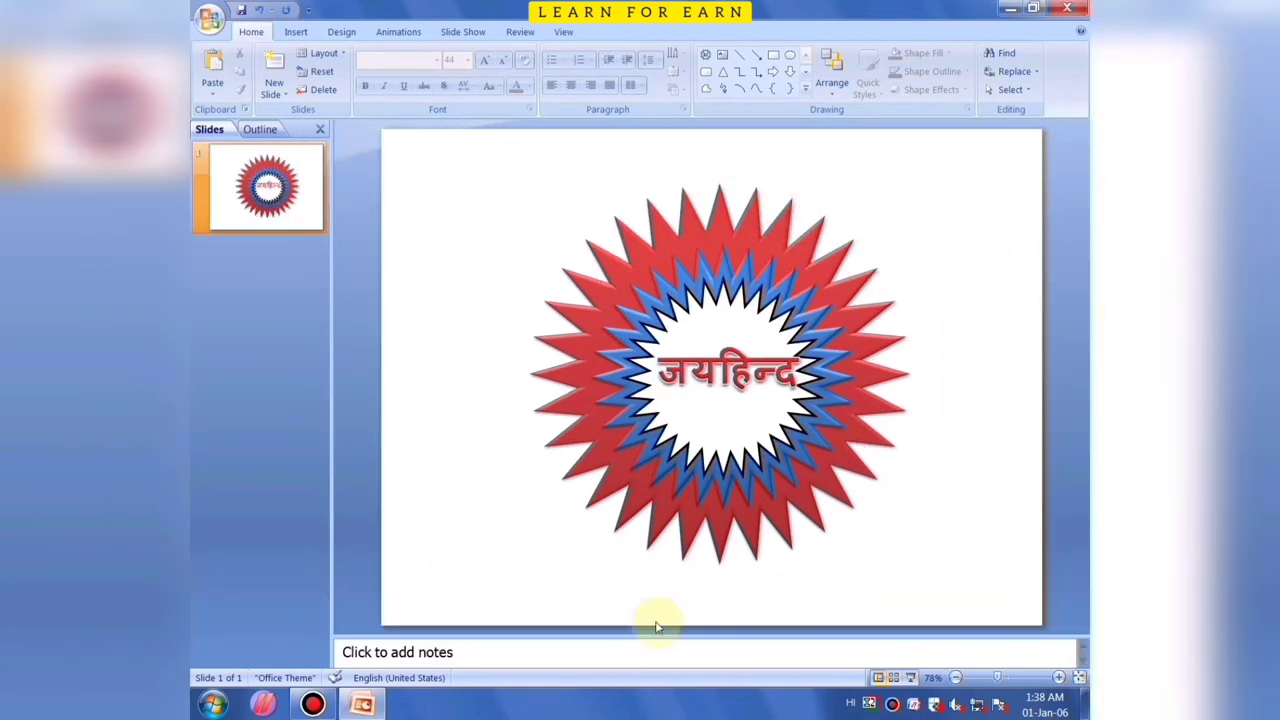
right_click(456, 206)
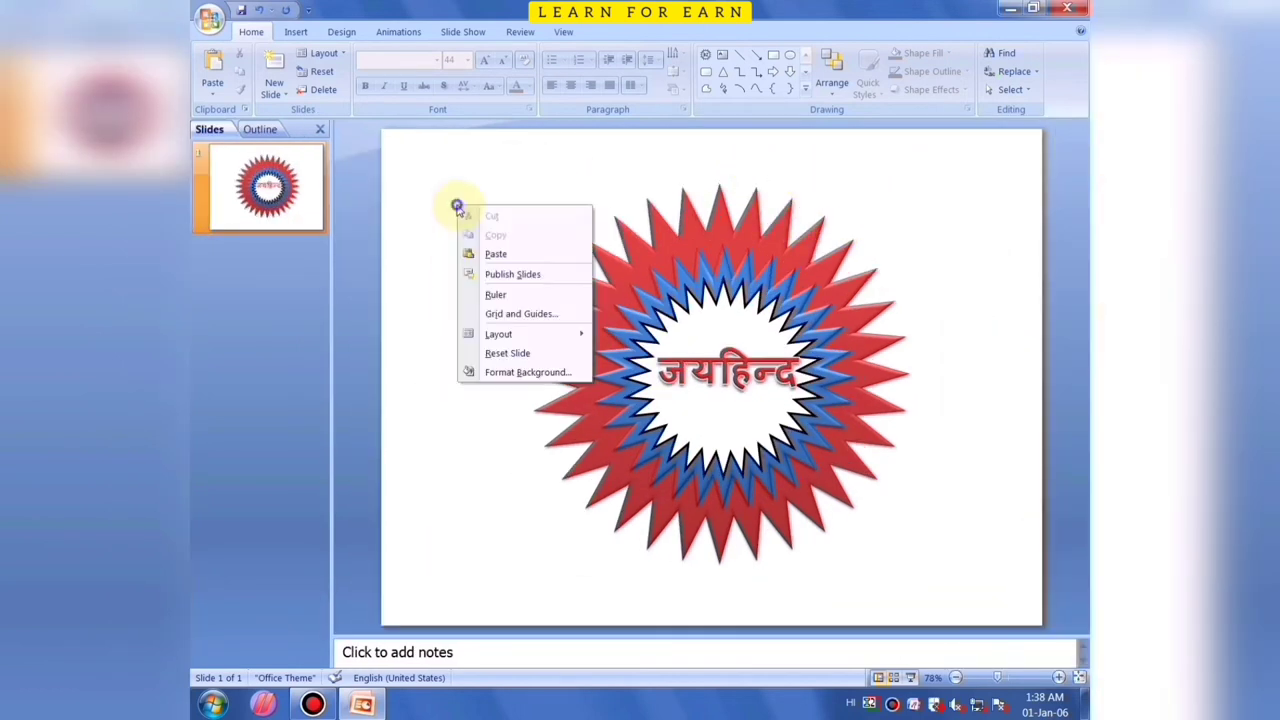
click(500, 372)
drag(643, 163, 352, 115)
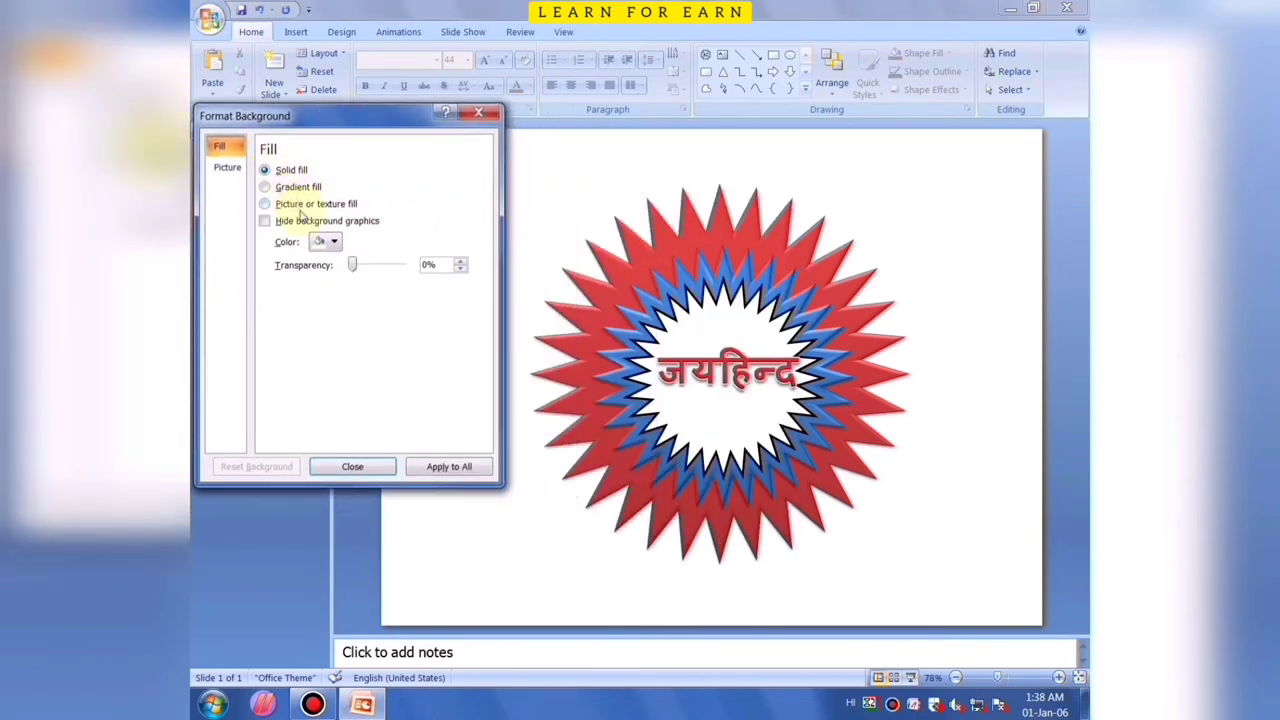
click(328, 242)
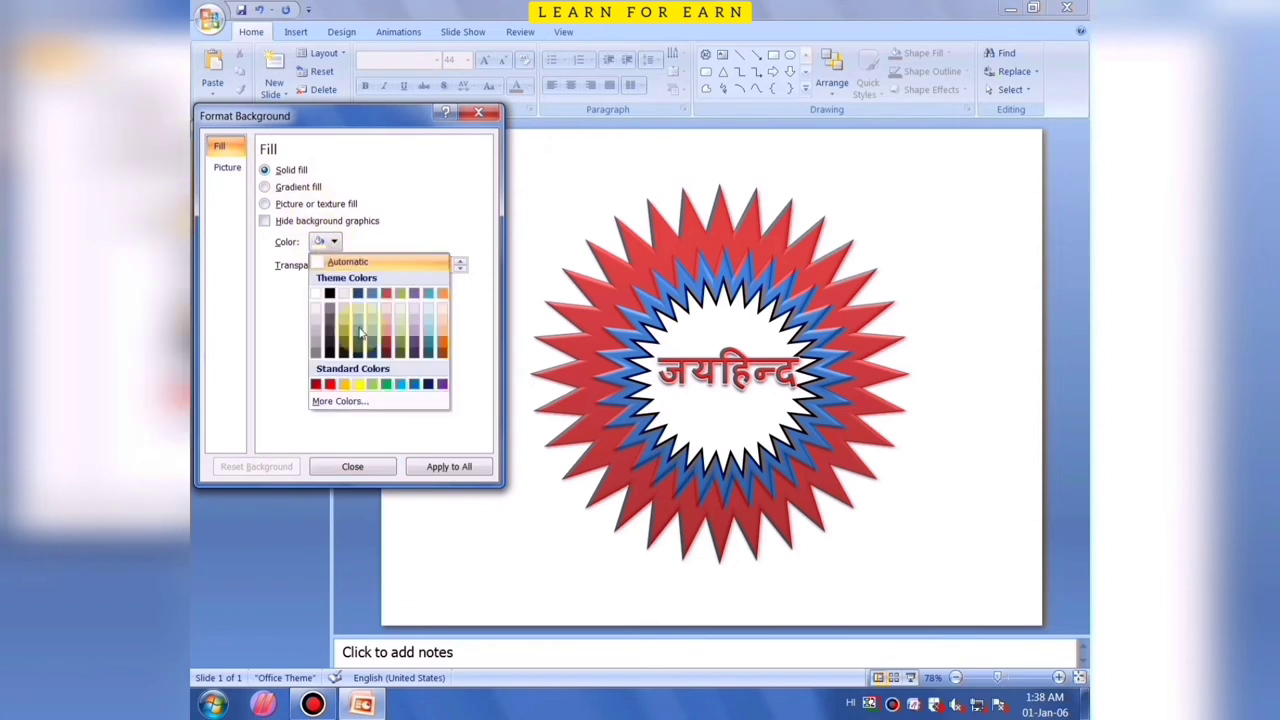
click(343, 348)
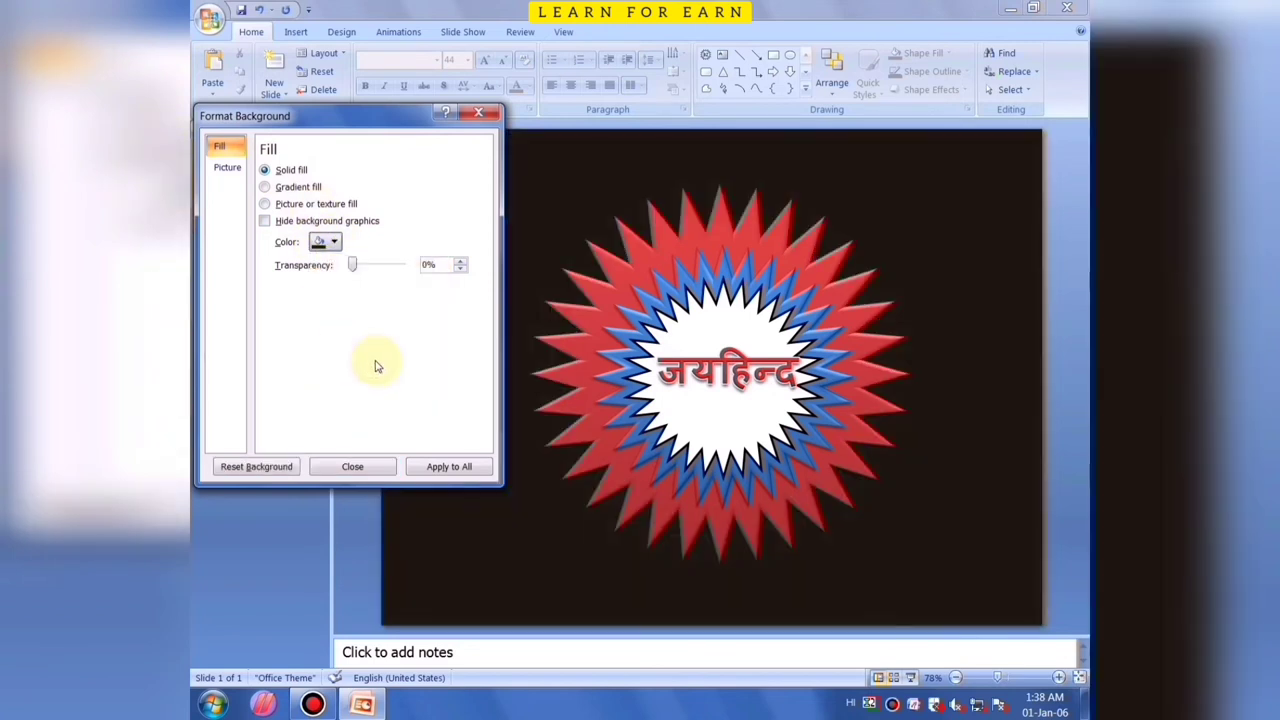
click(331, 243)
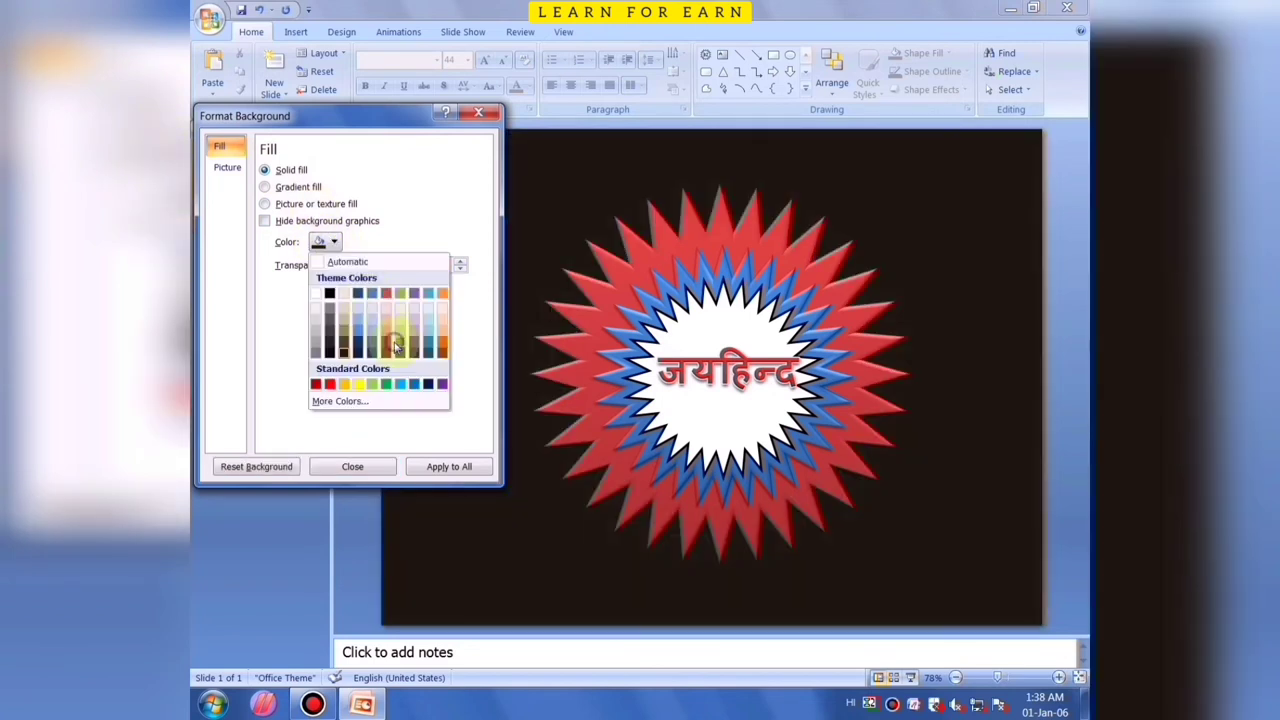
click(394, 343)
Try a dark blue preset gradient background in rectangular and path types
click(280, 190)
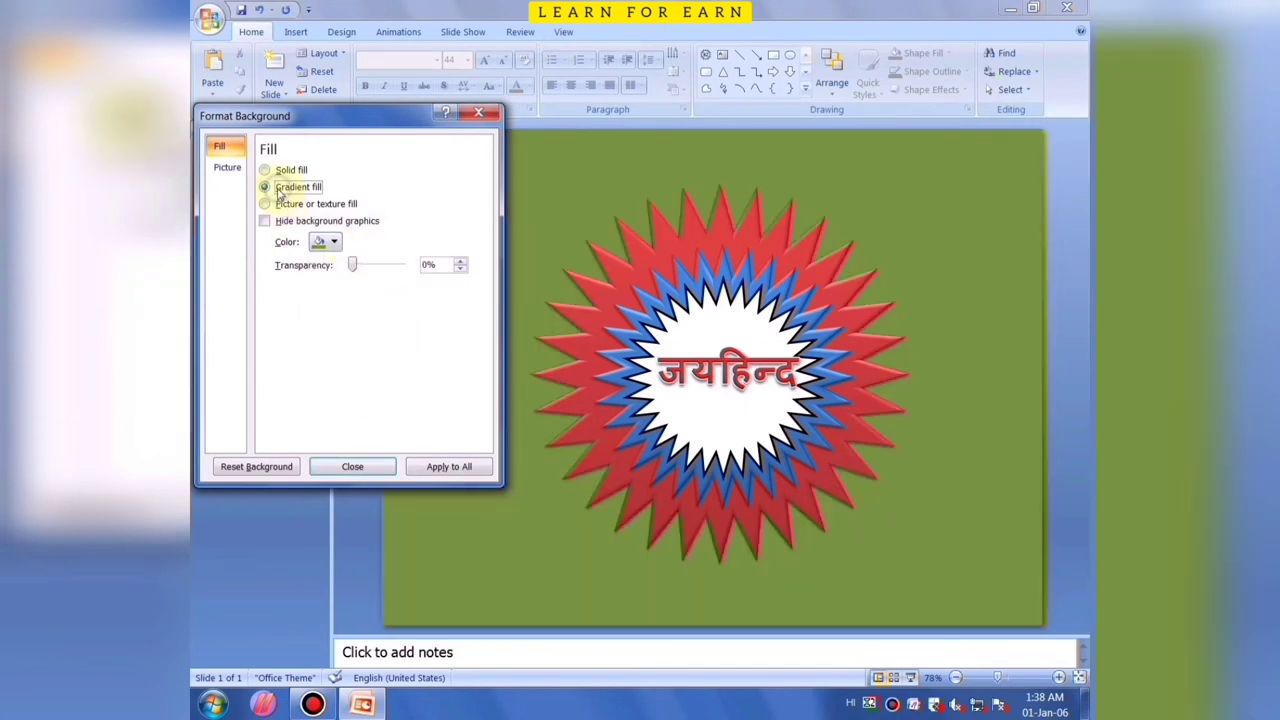
click(361, 243)
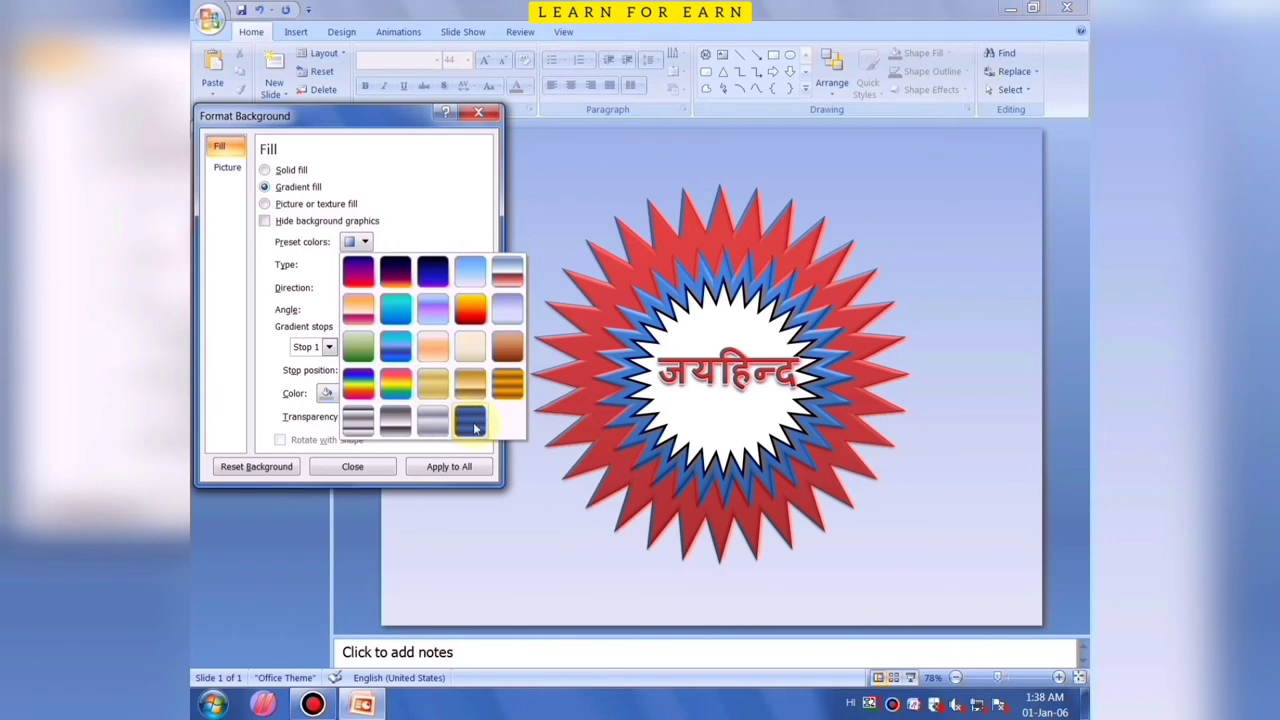
click(469, 421)
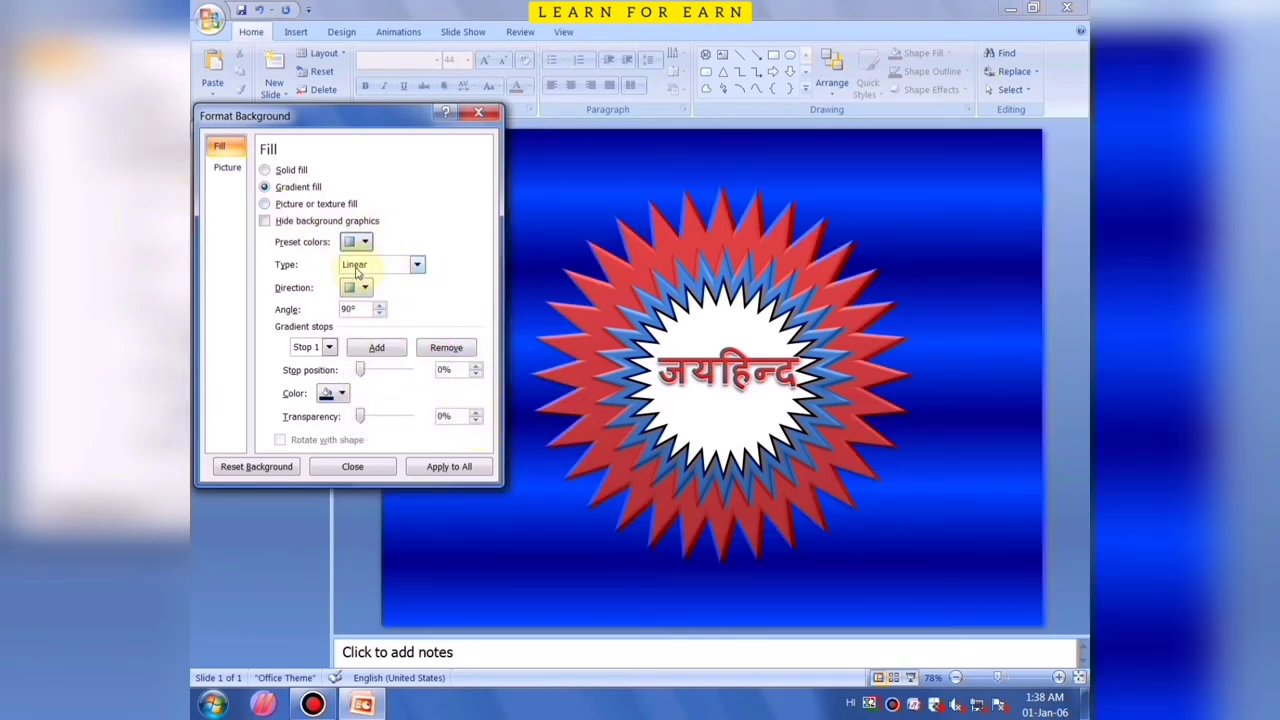
click(416, 264)
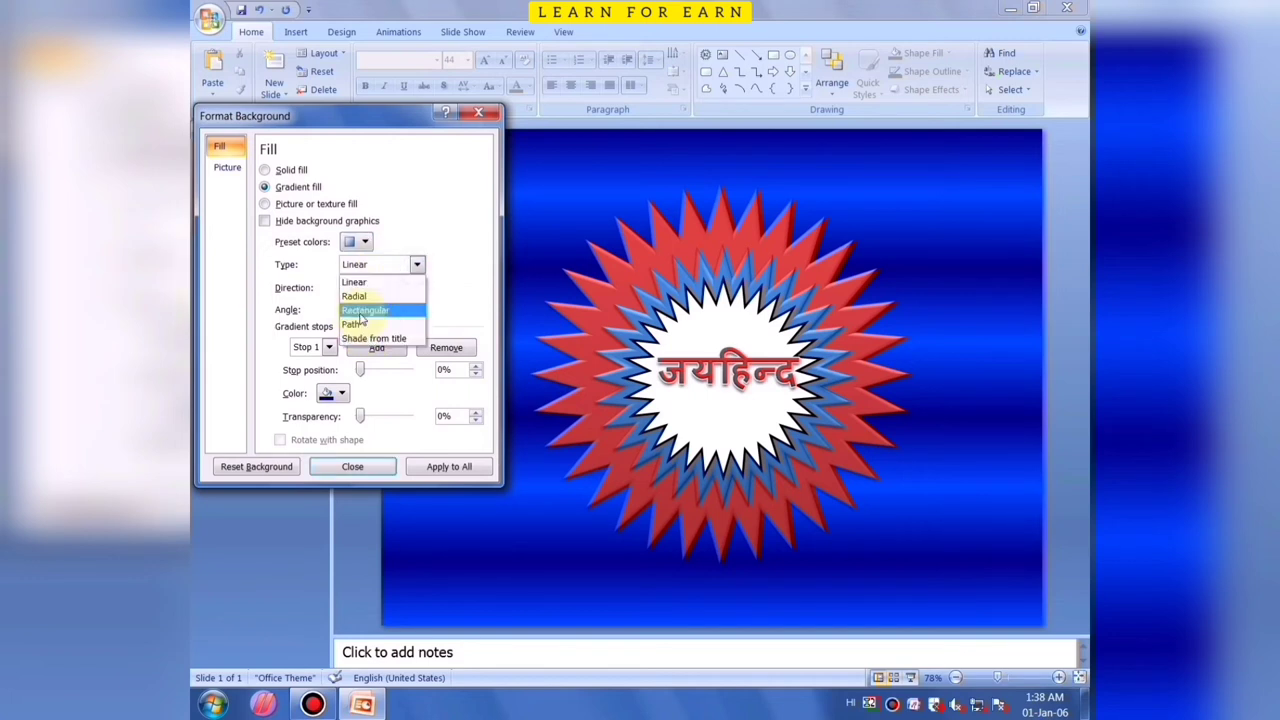
click(361, 309)
click(416, 264)
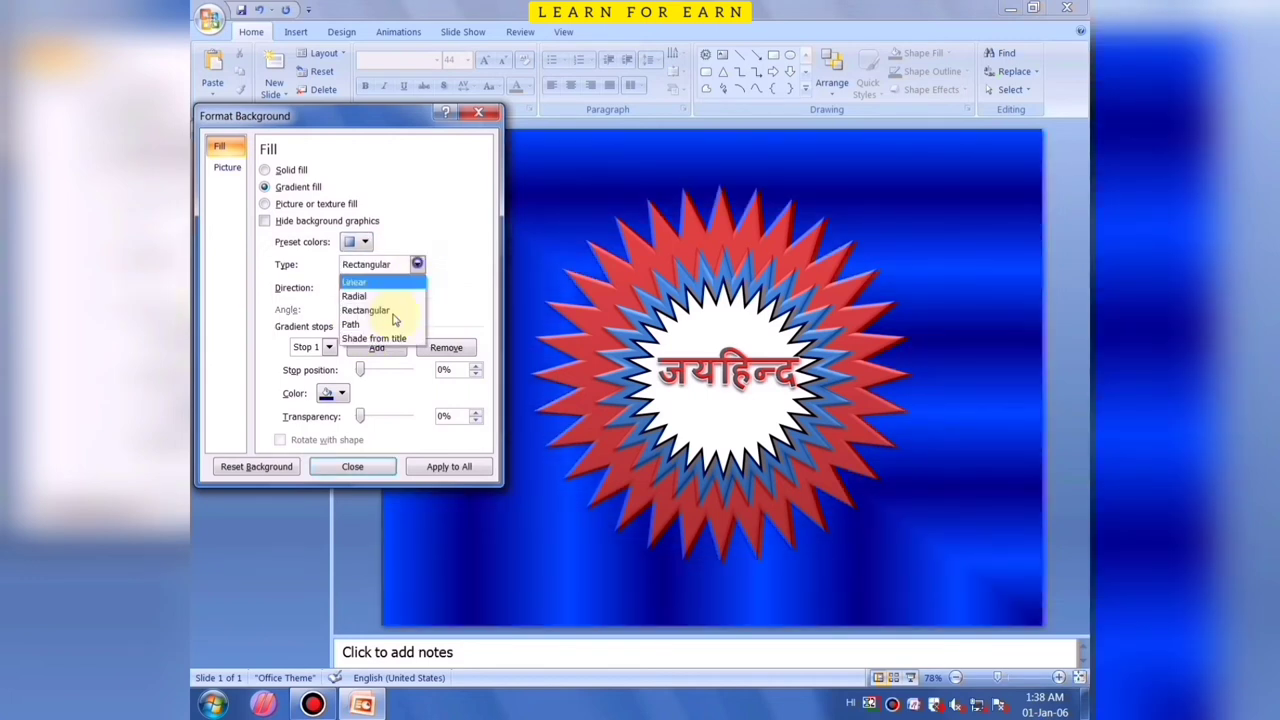
click(365, 325)
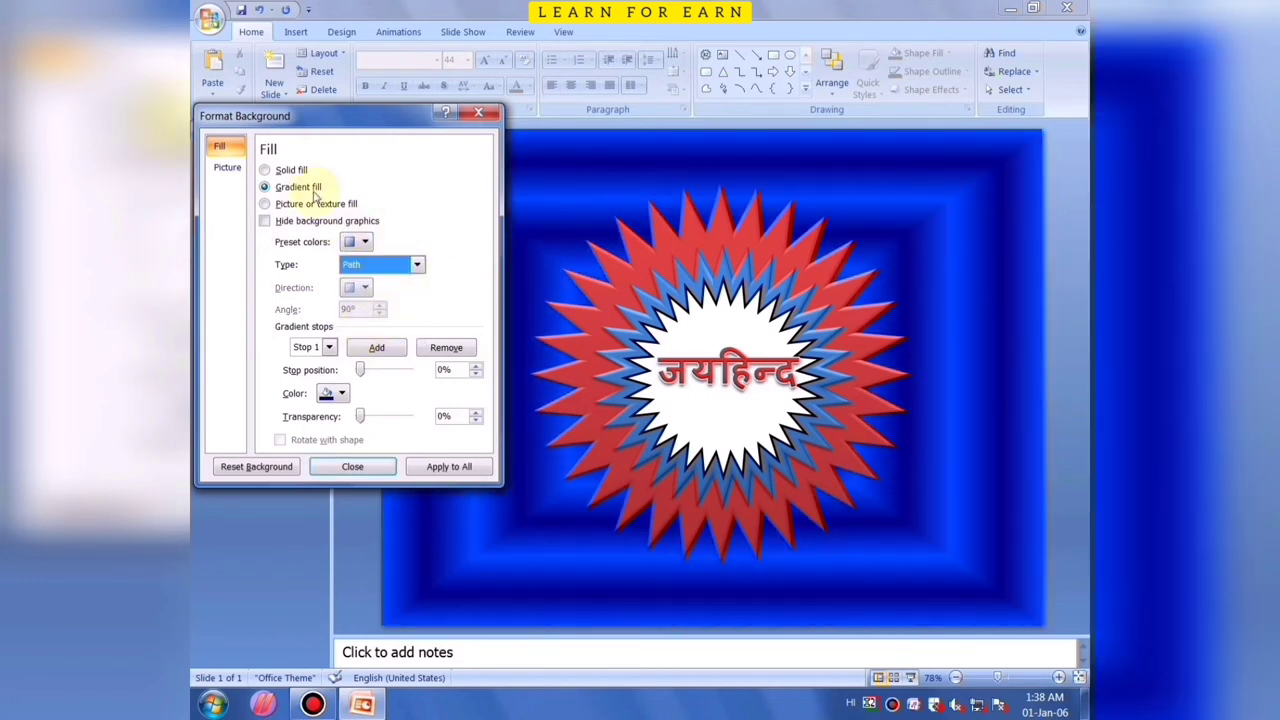
Try a papyrus texture, then settle on a solid black background fill
click(268, 204)
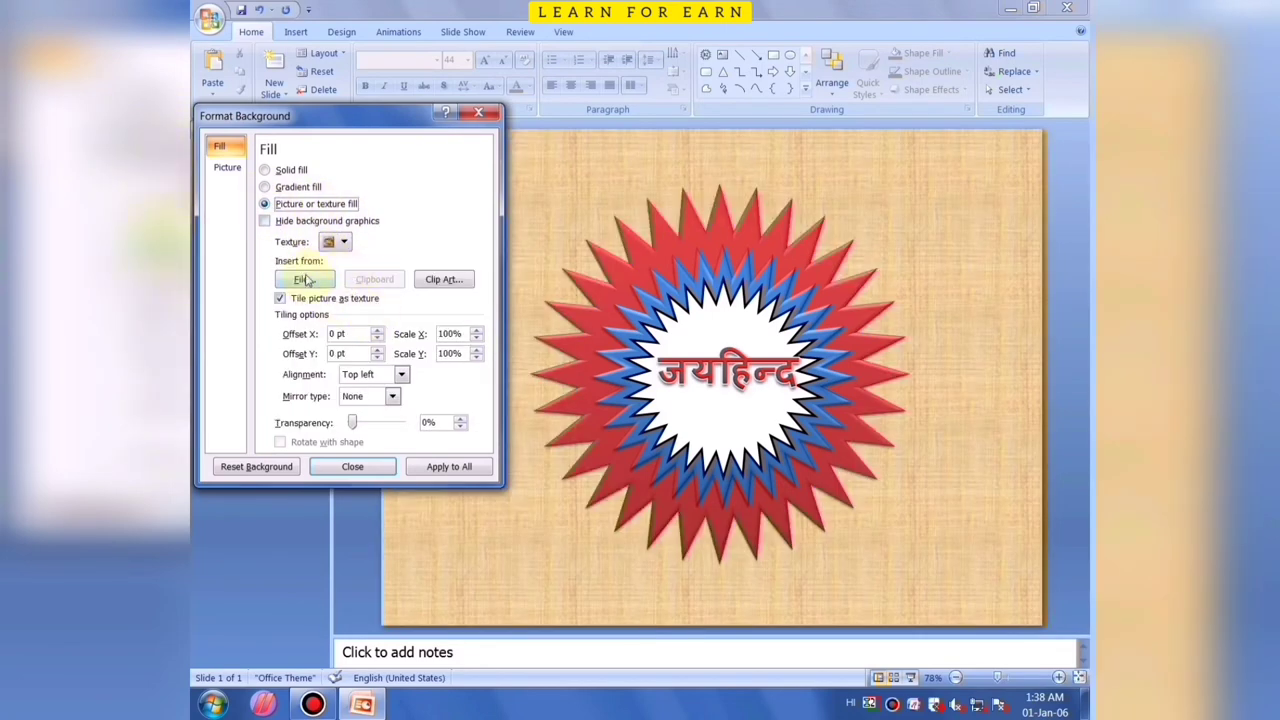
click(345, 243)
click(310, 272)
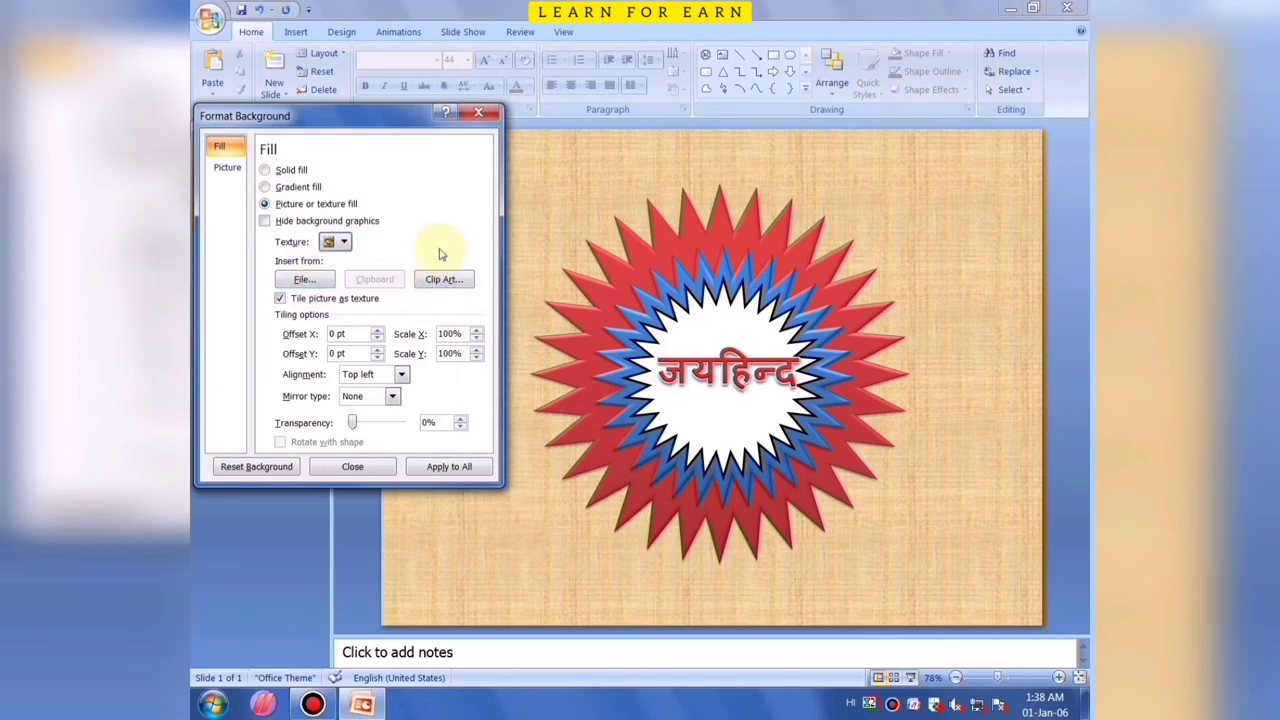
click(265, 170)
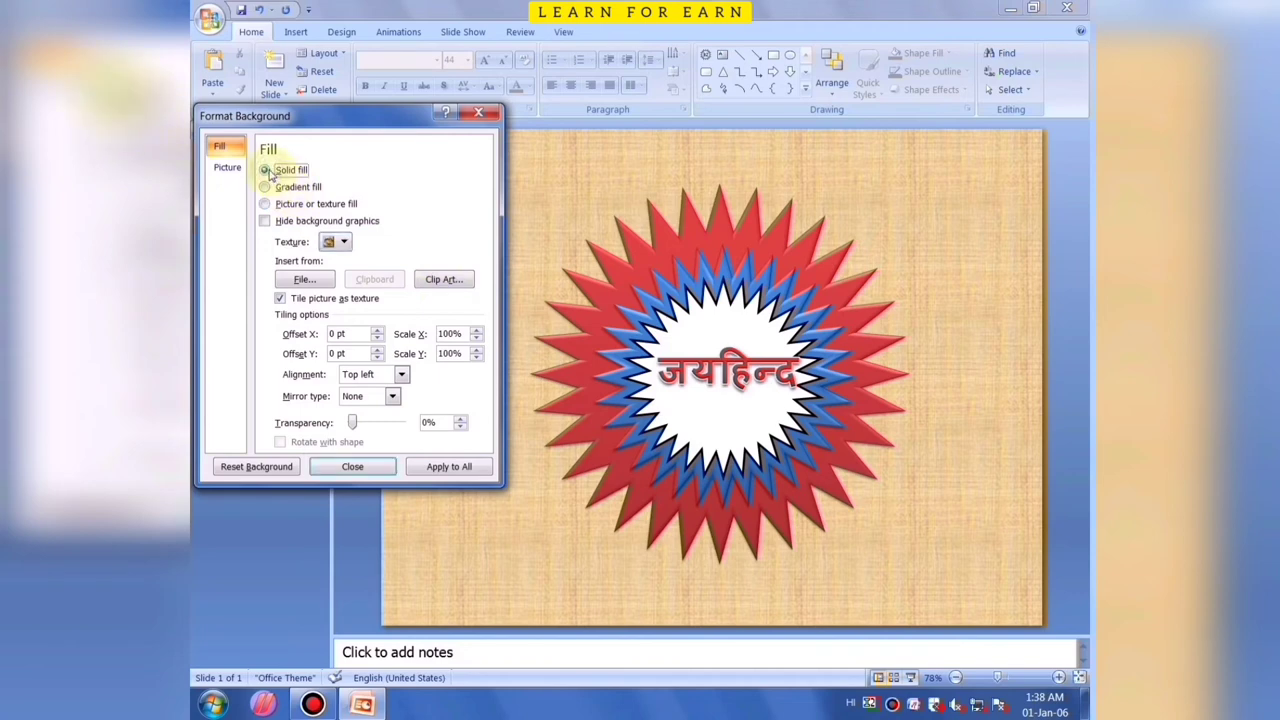
click(334, 242)
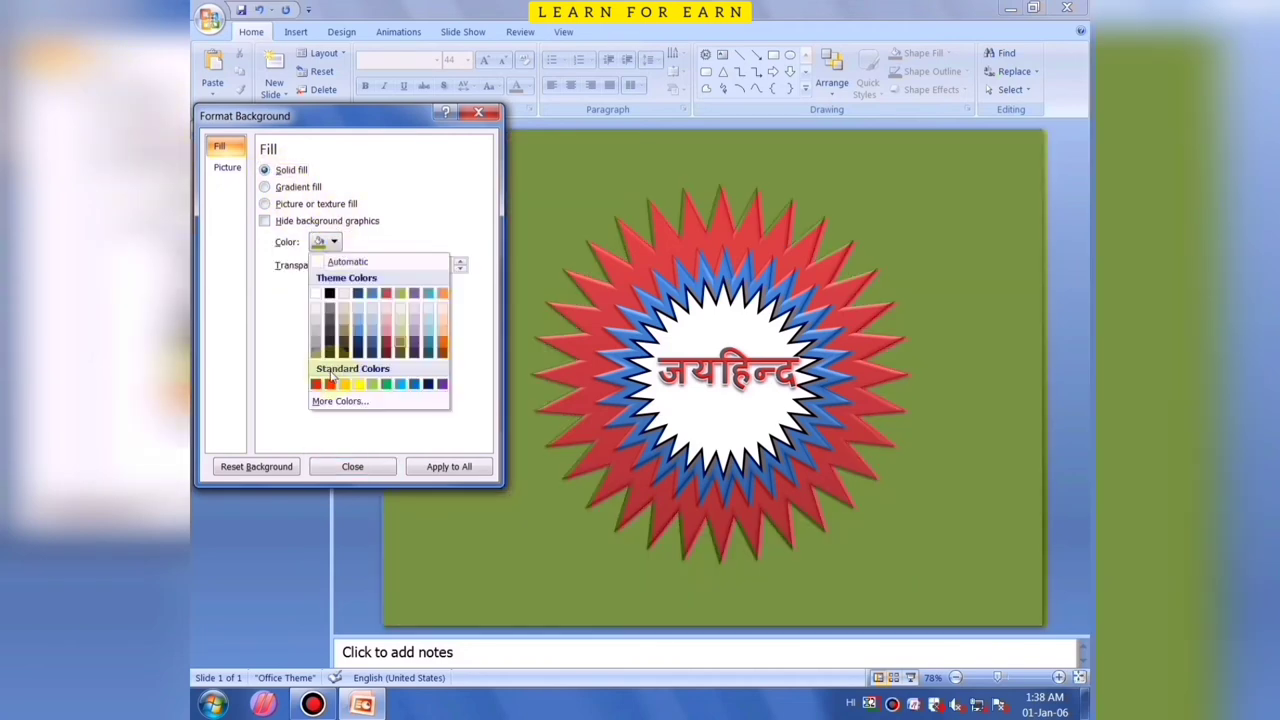
click(330, 360)
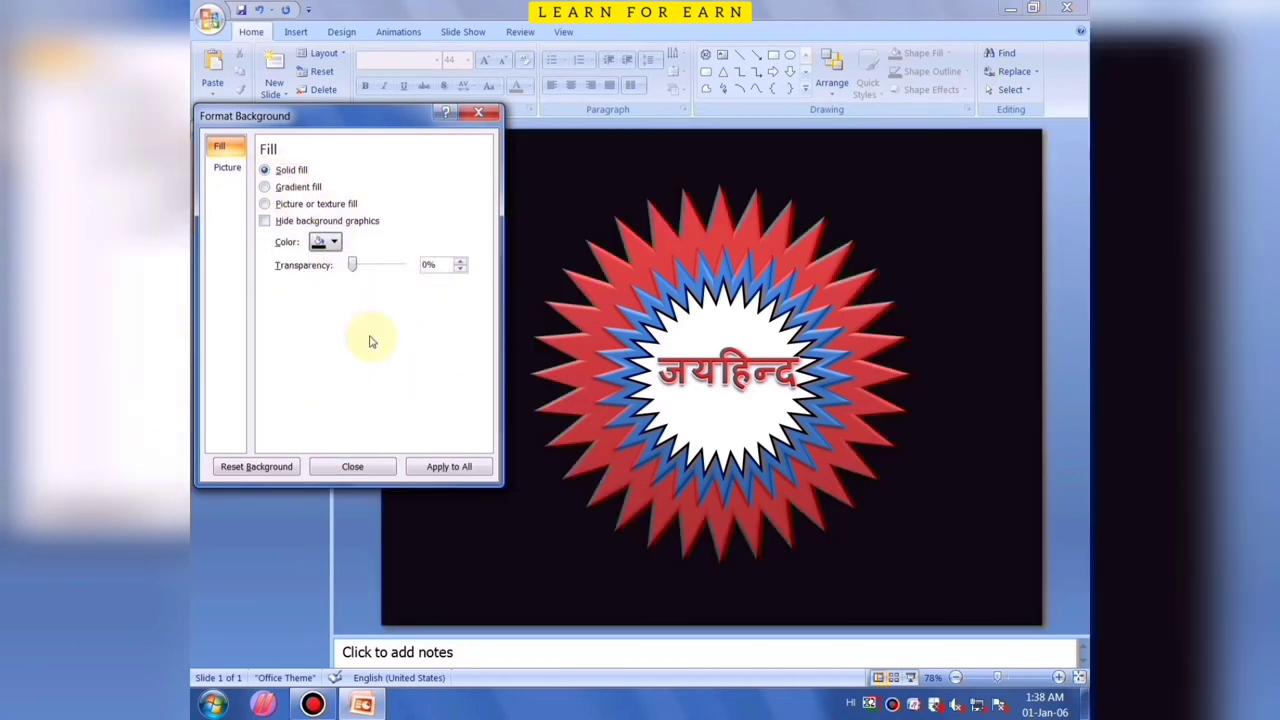
click(366, 463)
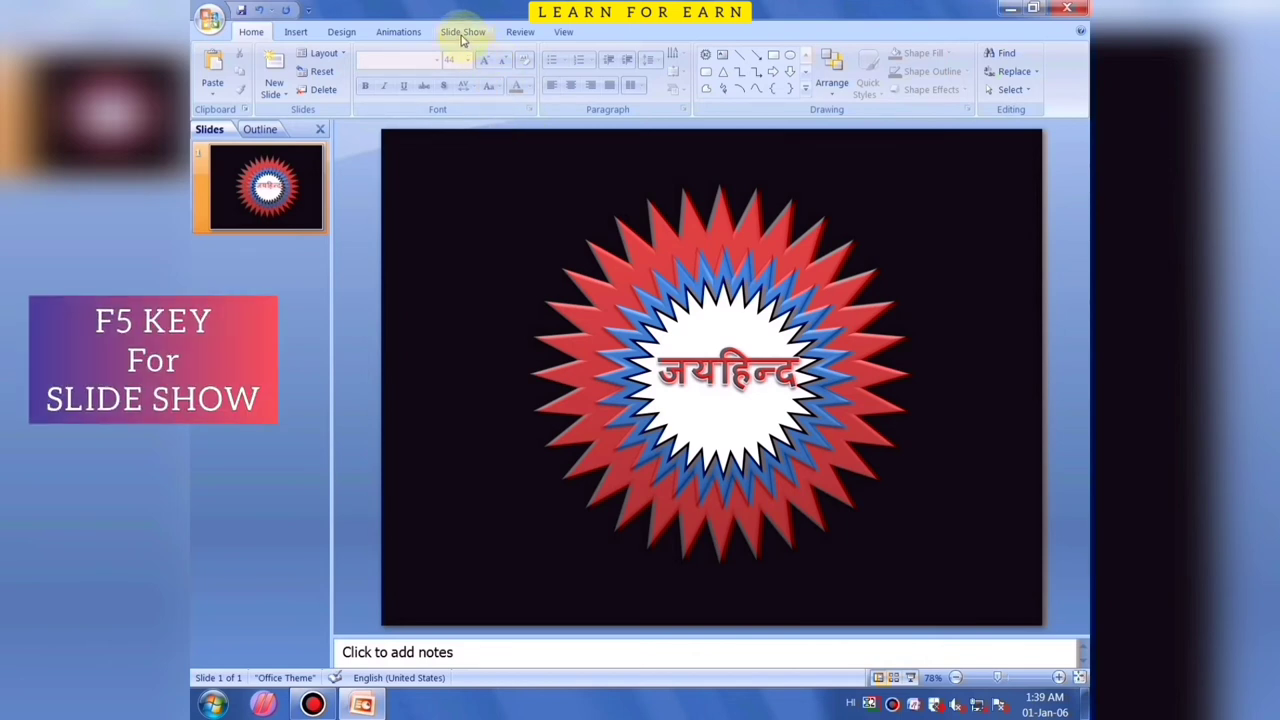
Play the slide show from the beginning, then exit it
click(459, 31)
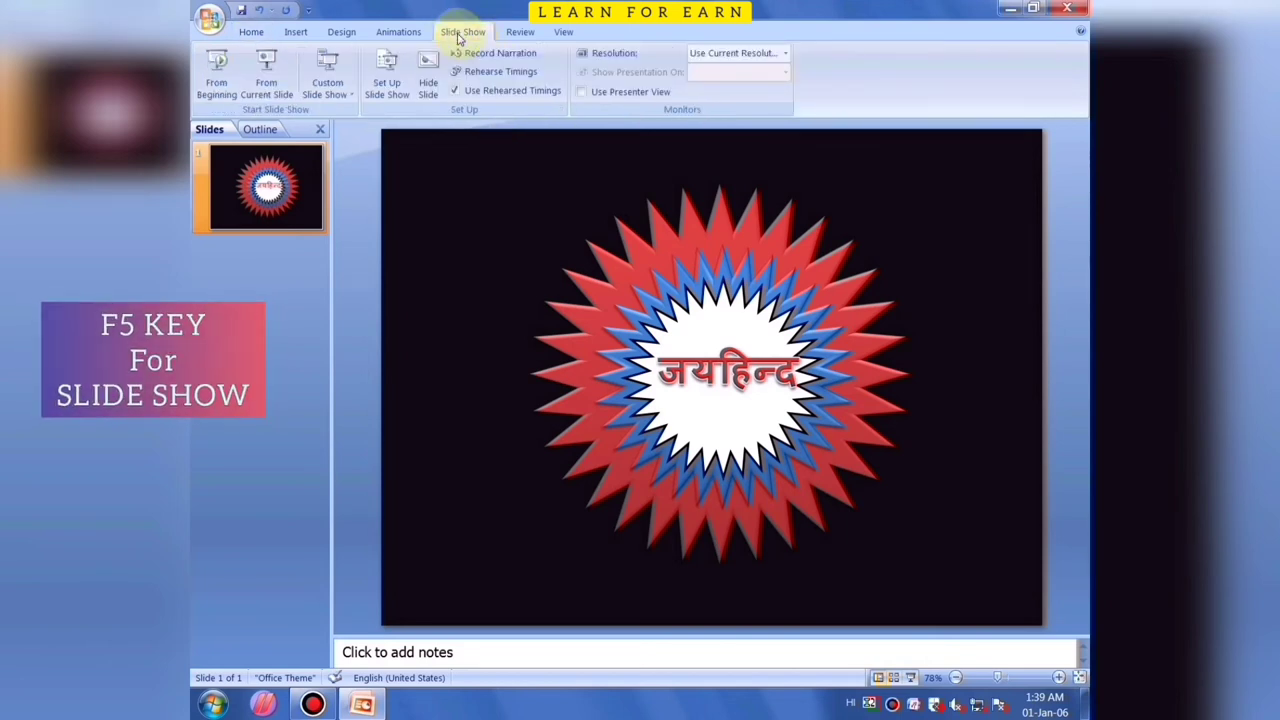
click(215, 85)
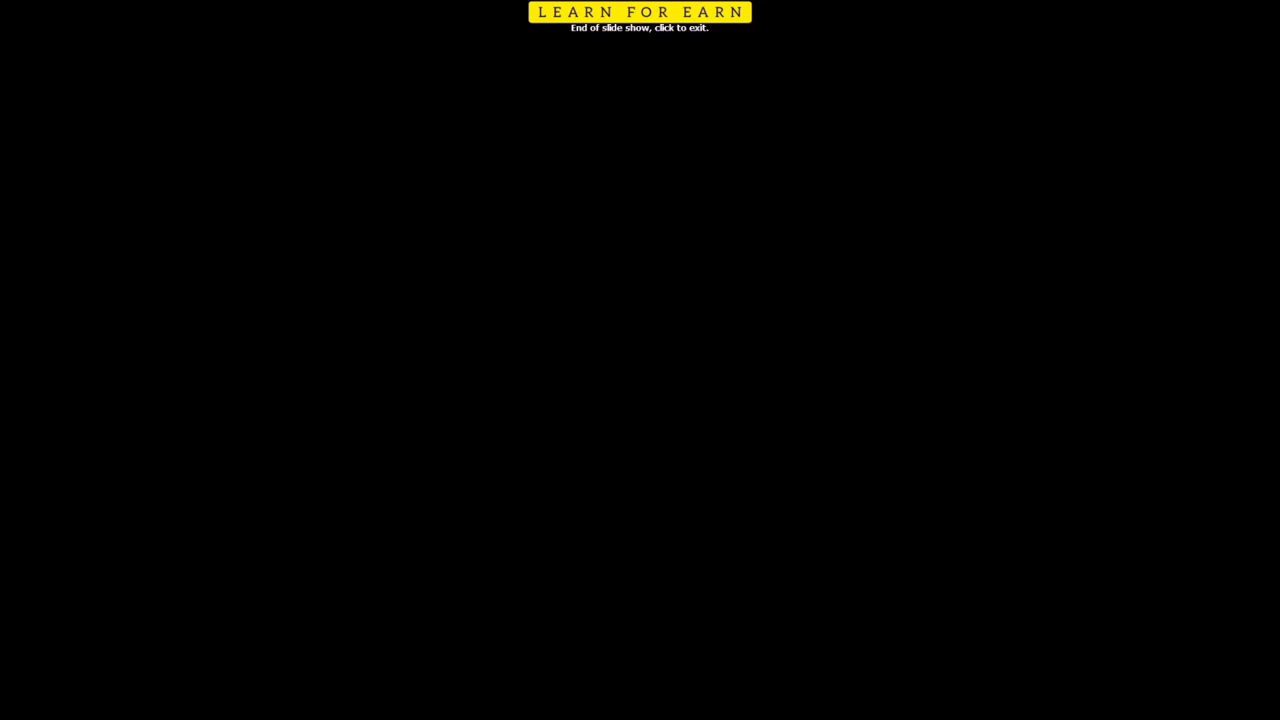
click(660, 340)
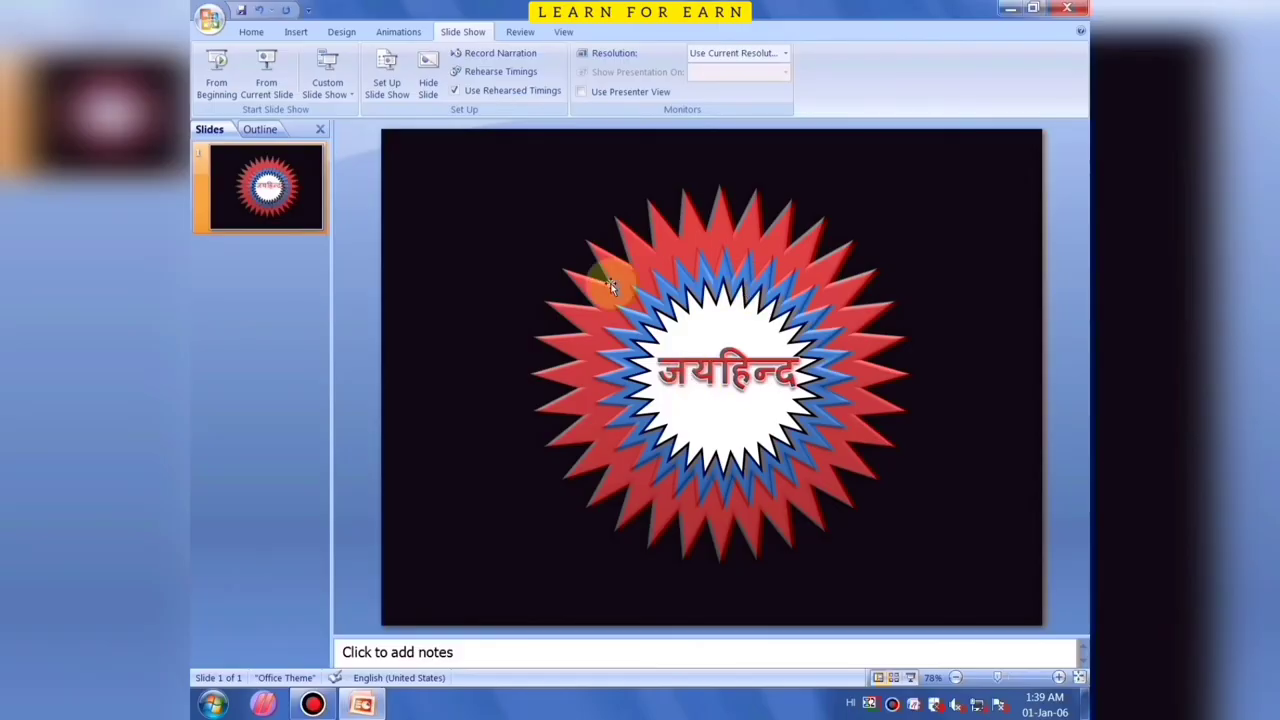
Set the slide to advance automatically after 00:00 and replay the show full screen
click(380, 37)
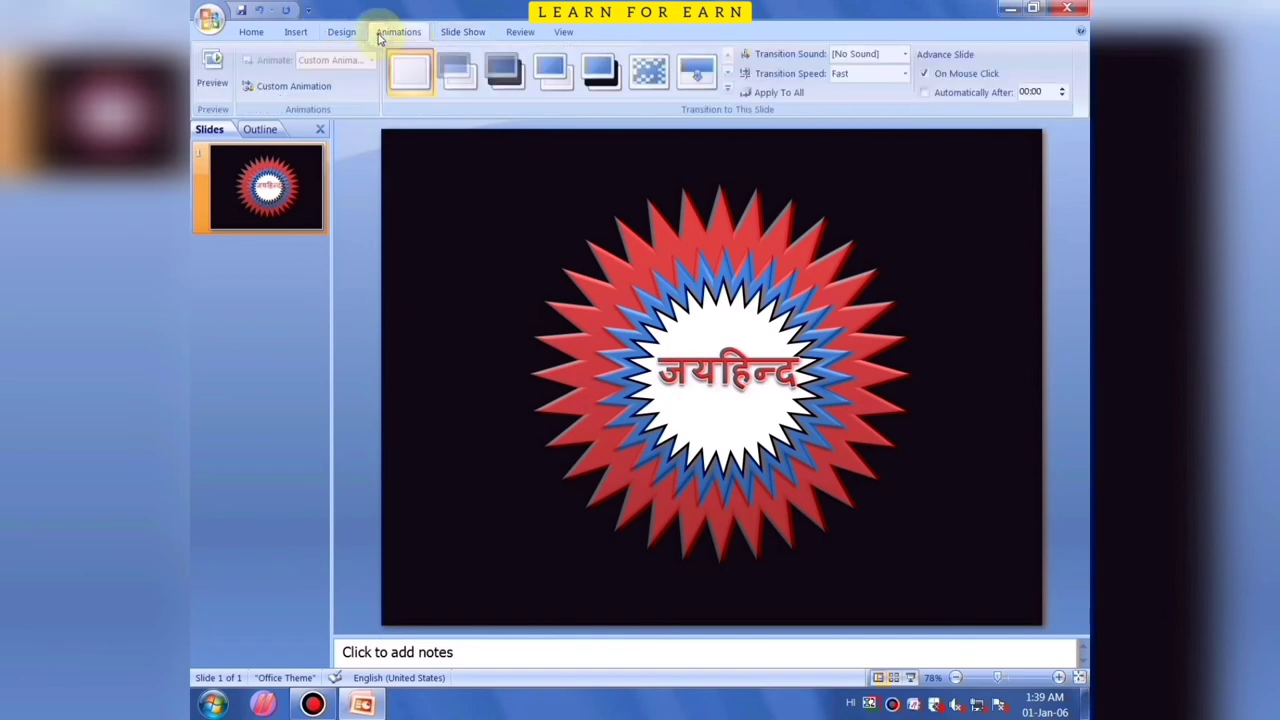
click(926, 92)
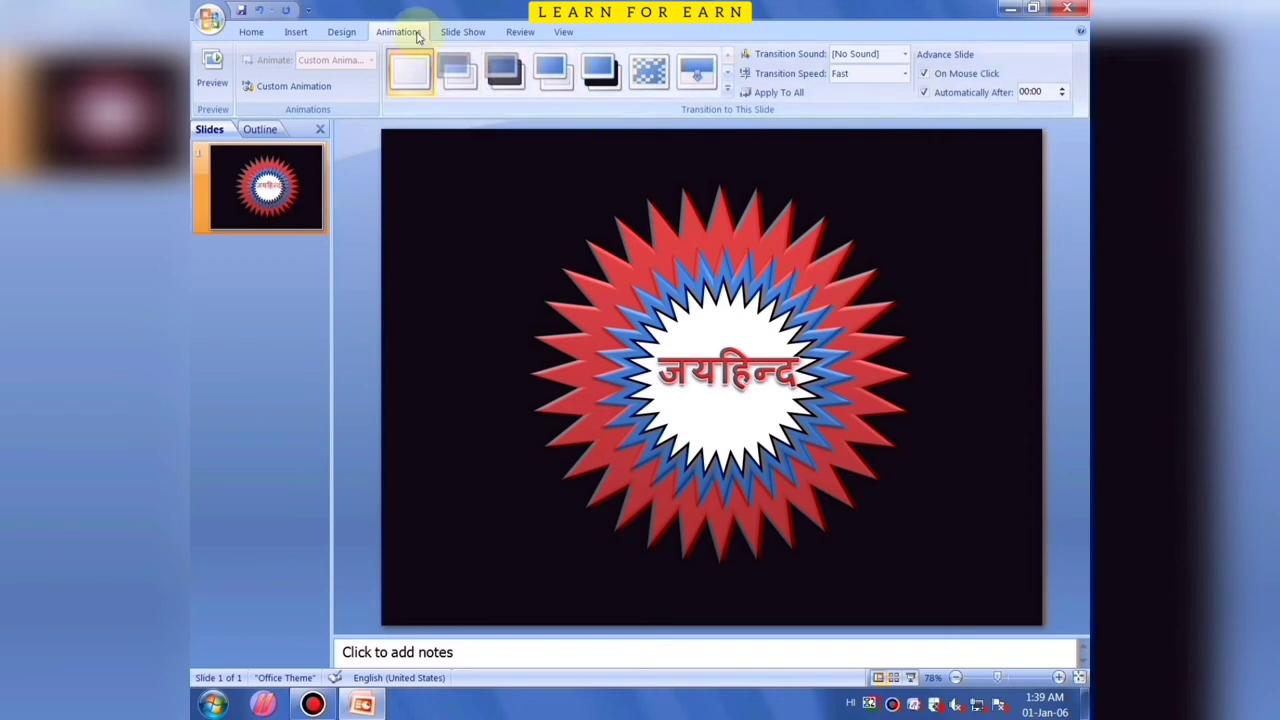
click(474, 31)
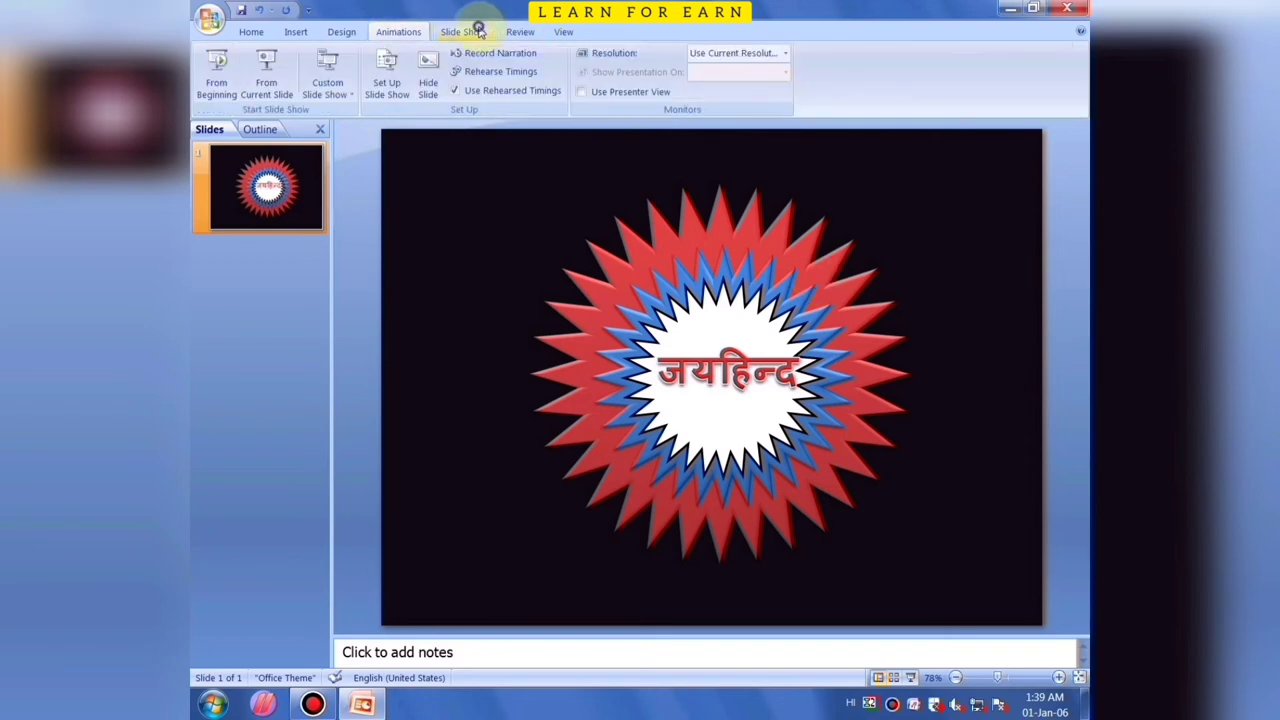
click(215, 65)
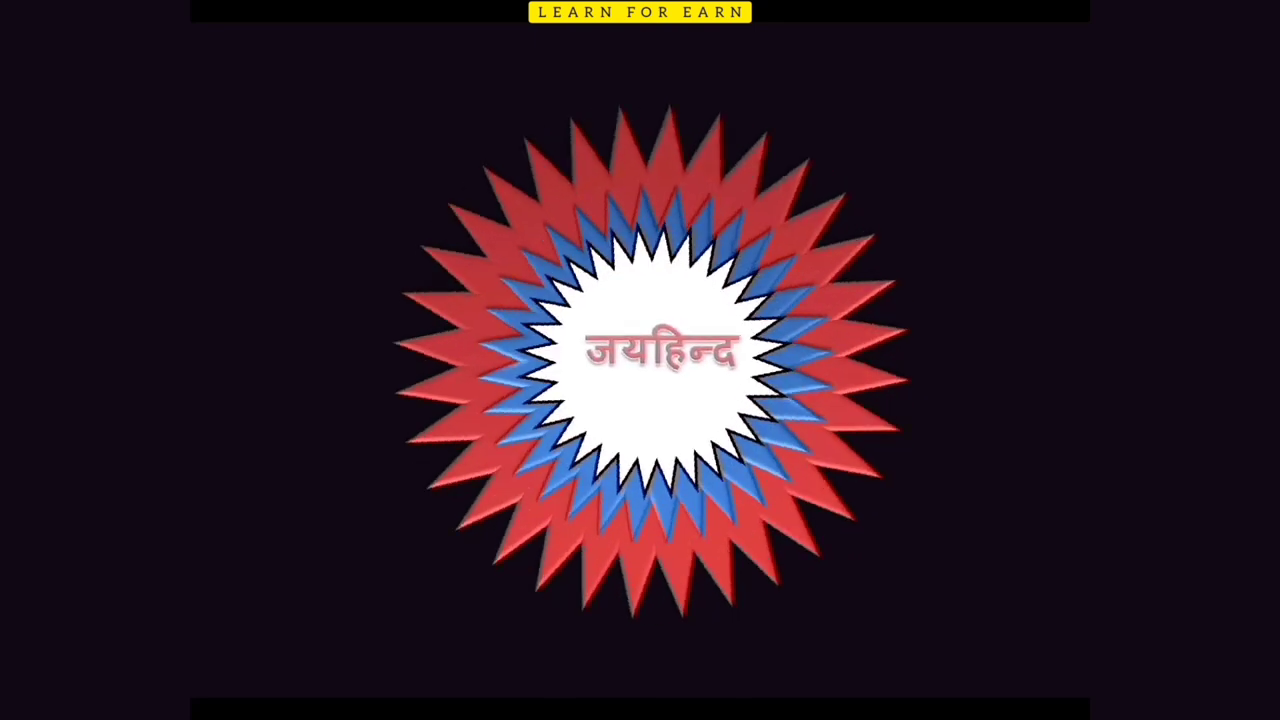
key(Escape)
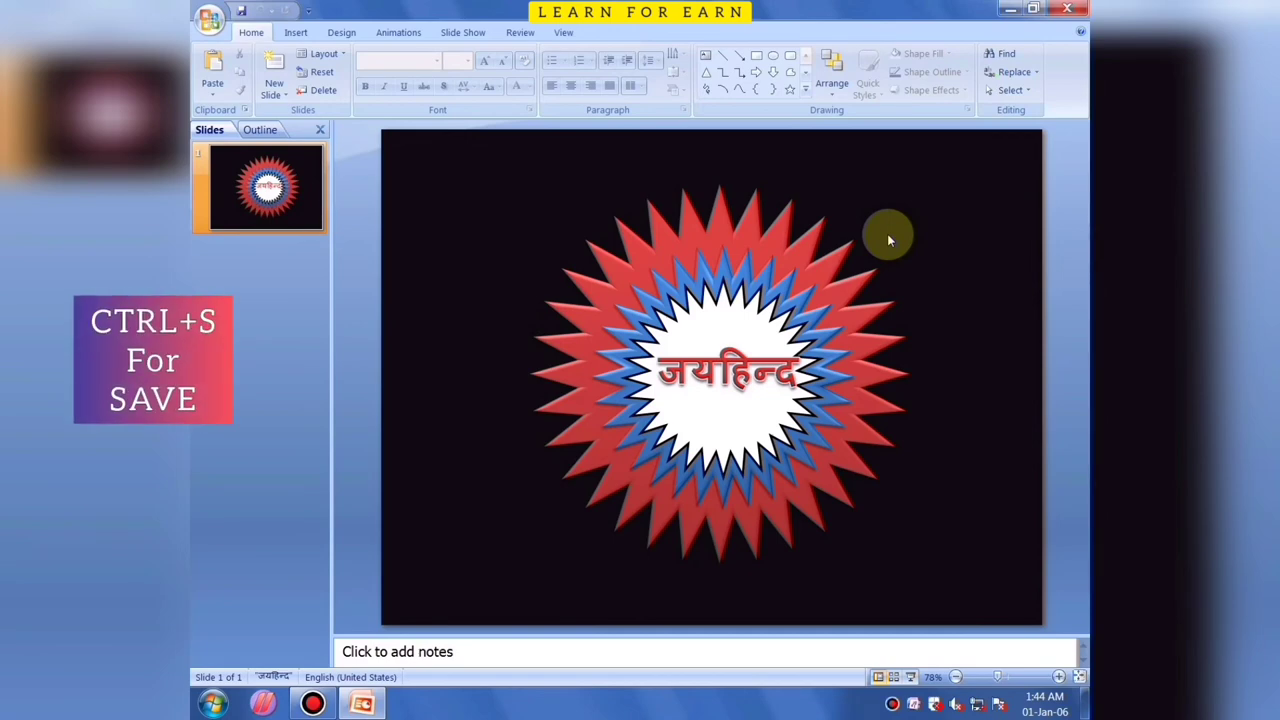
Start Save As, name the file जयहिन्द in Hindi, and choose the PowerPoint Show file type
key(ctrl+s)
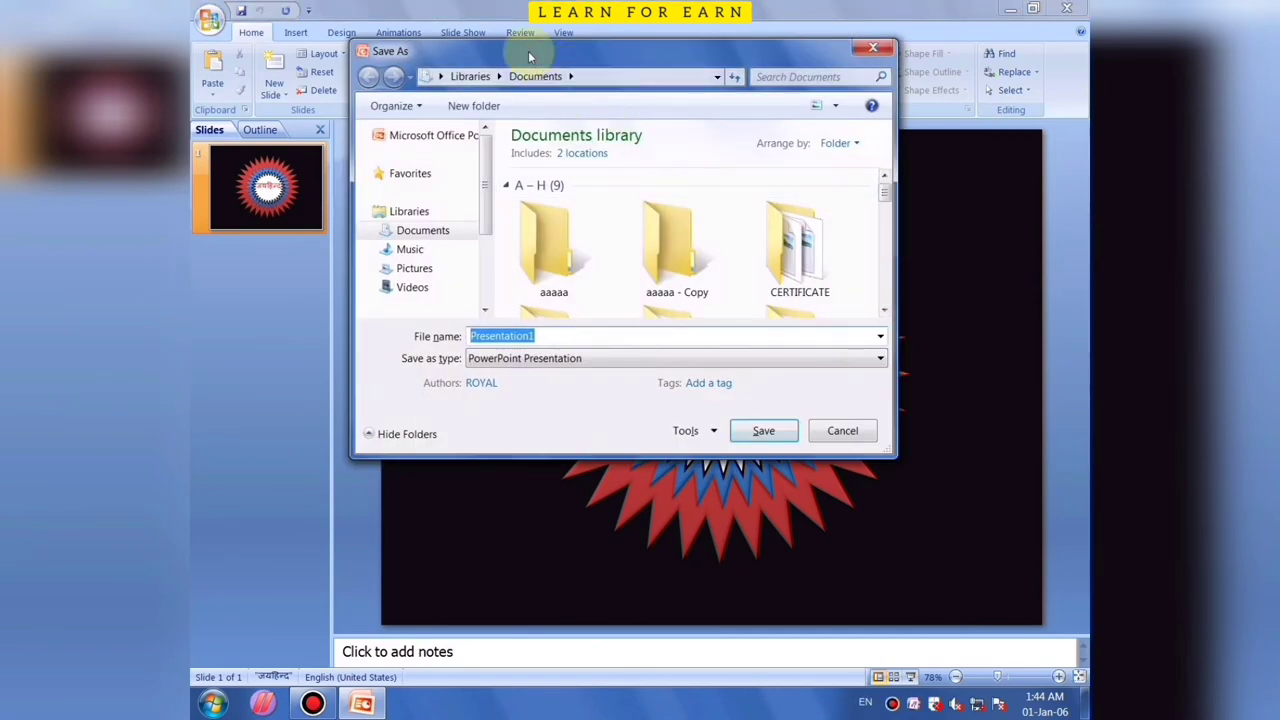
mouse_move(528, 51)
mouse_down()
mouse_move(576, 99)
mouse_move(550, 86)
mouse_up()
key(BackSpace)
text(t)
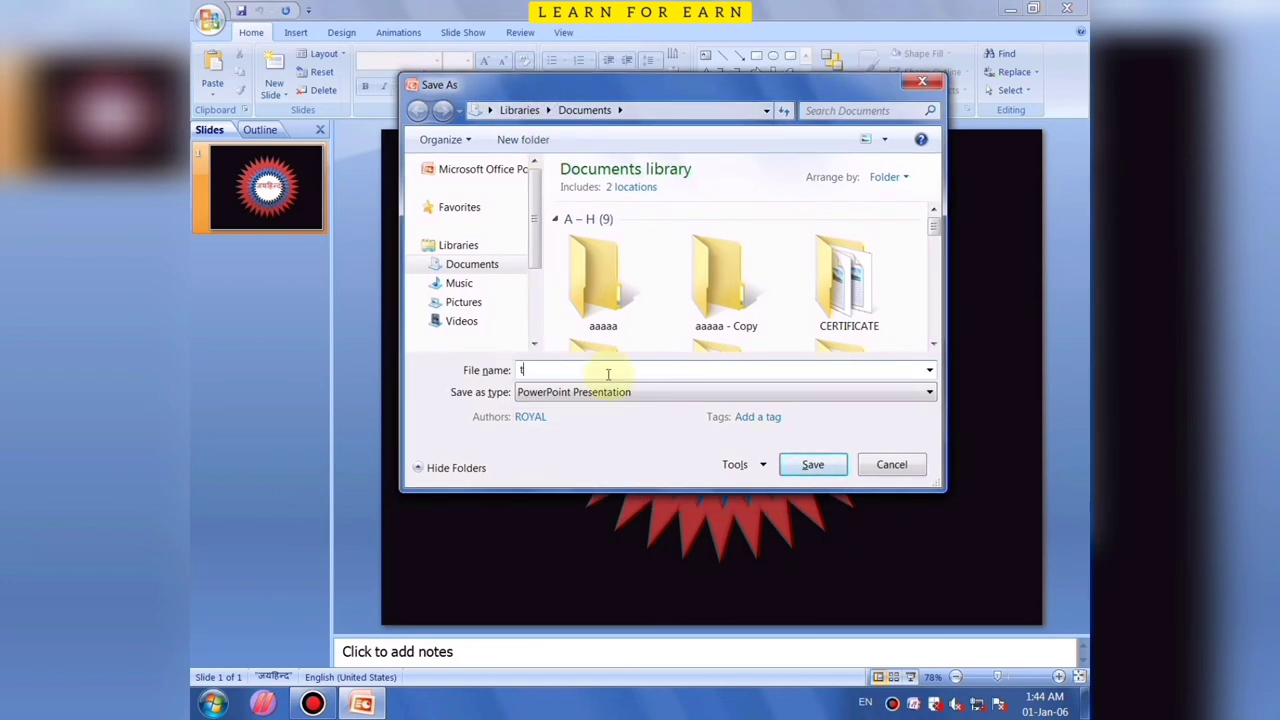
key(BackSpace)
key(alt+shift)
text(जयहिन्द)
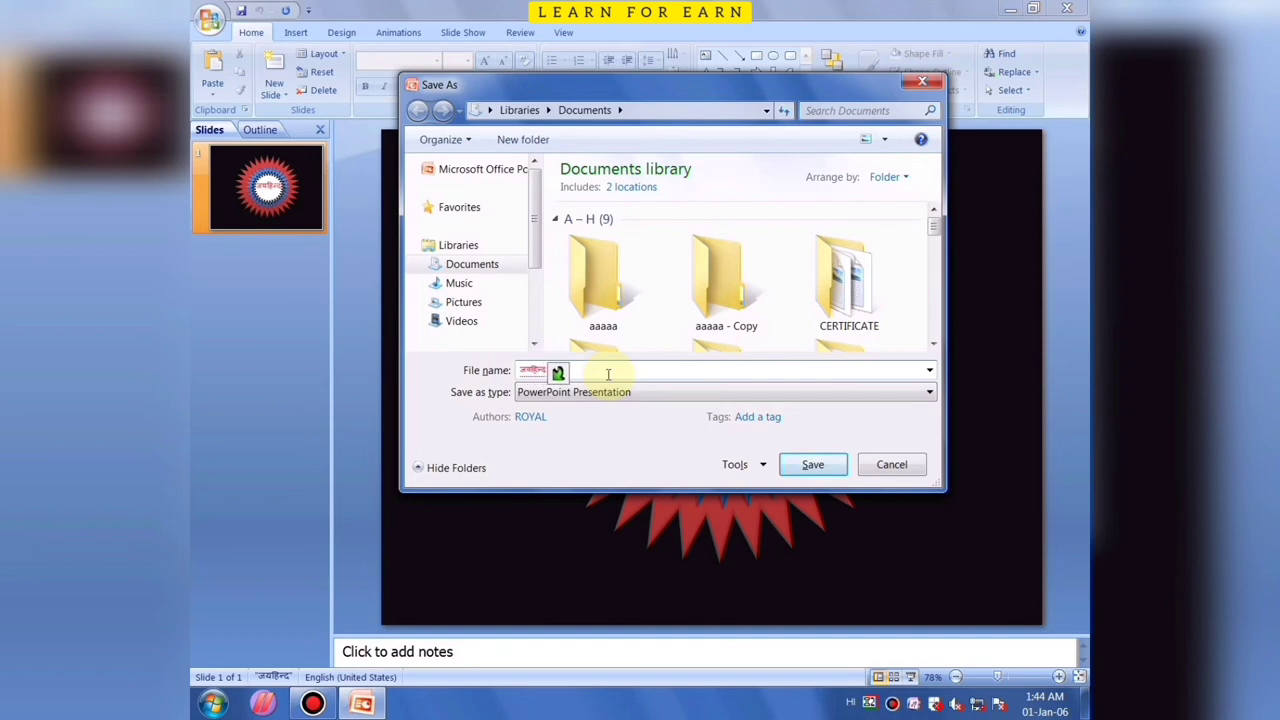
click(558, 394)
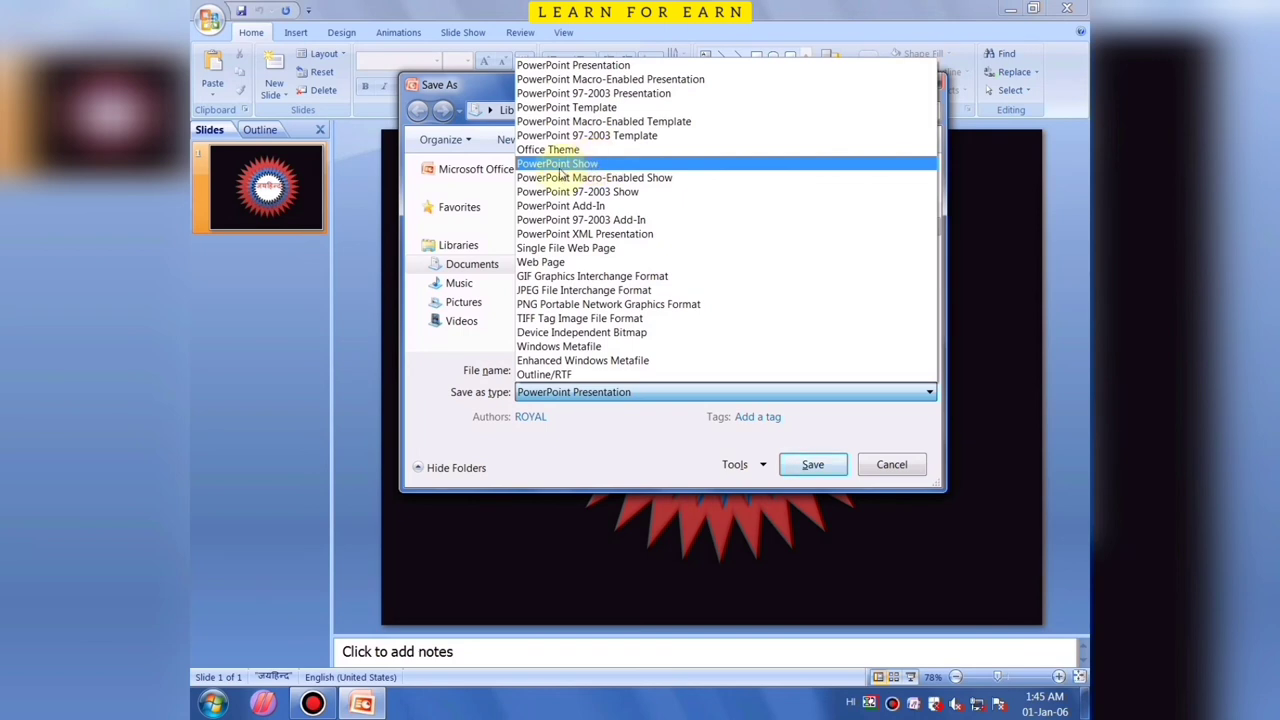
click(570, 164)
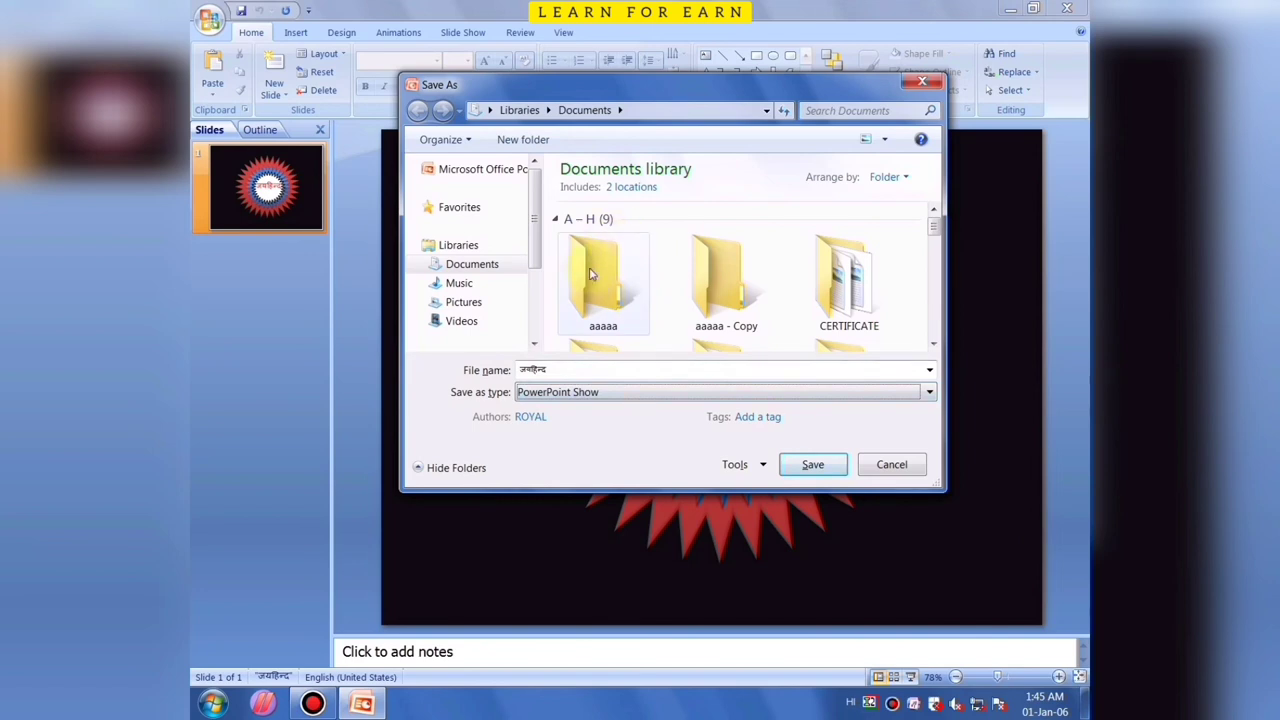
mouse_move(458, 222)
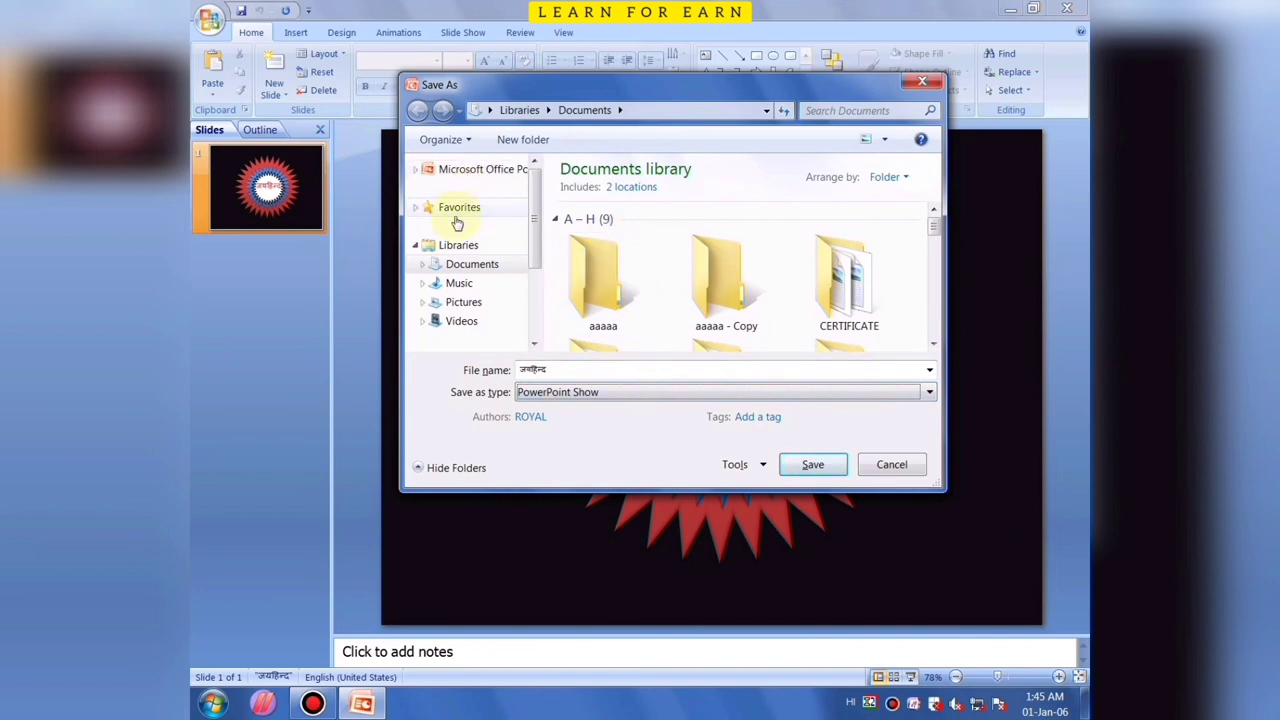
Browse from Local Disk (C:) through the user folder to Desktop and save the show there
scroll(537, 205, down, 2)
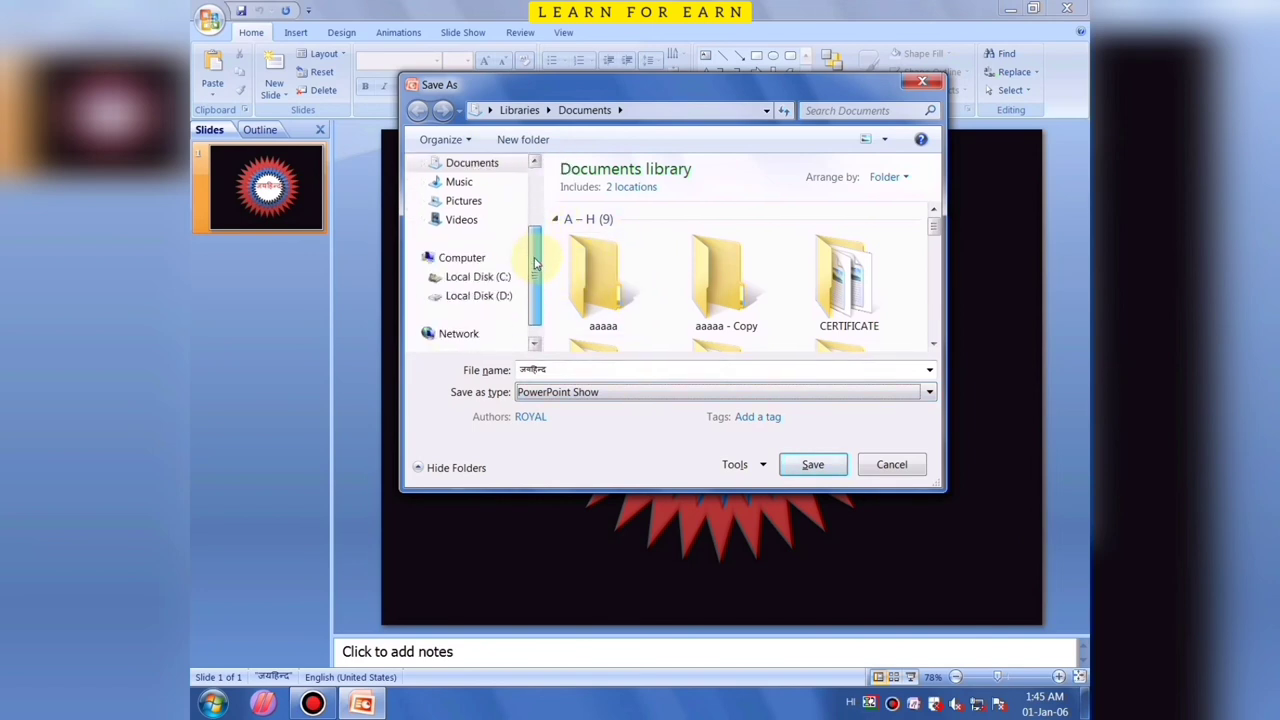
click(474, 280)
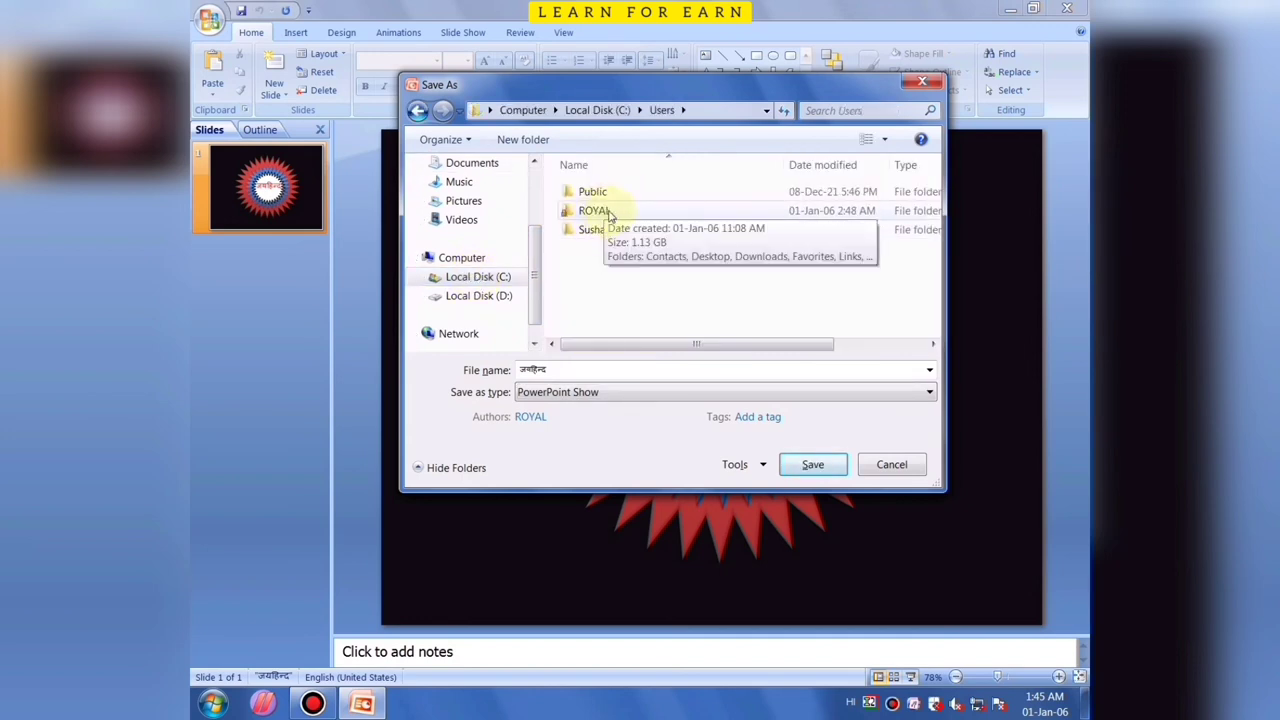
mouse_move(594, 211)
double_click(602, 218)
click(599, 217)
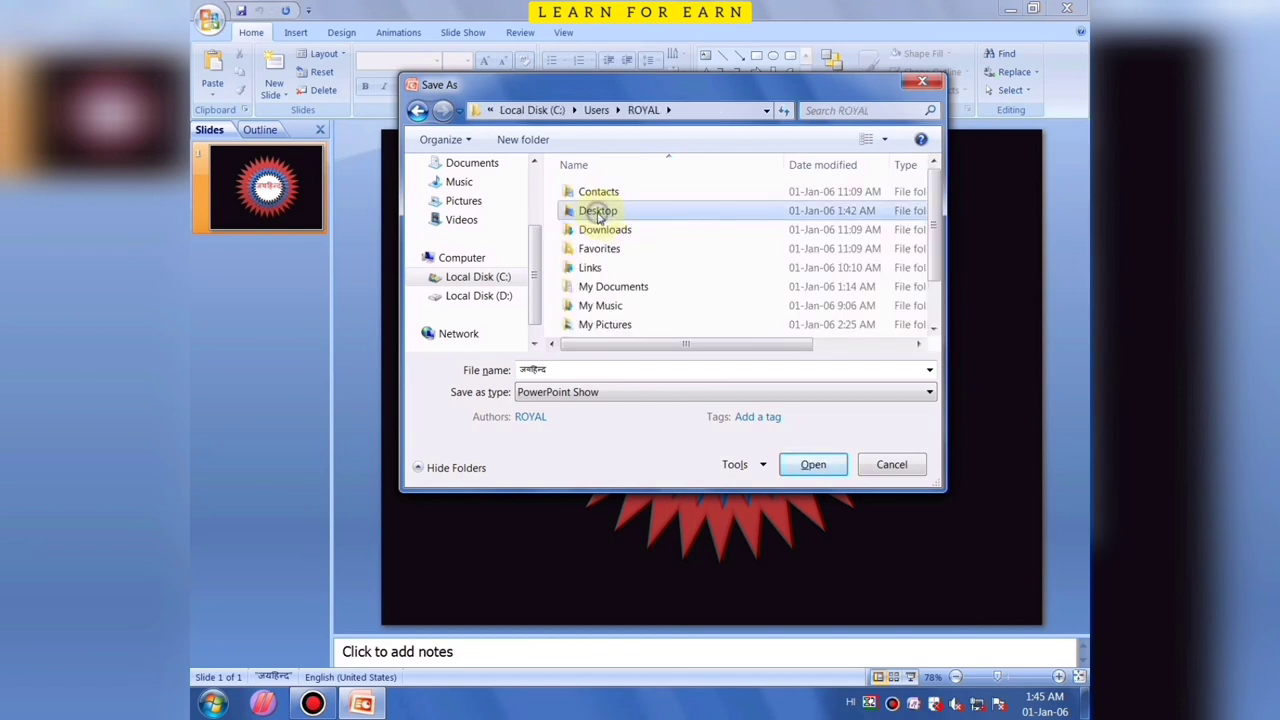
double_click(599, 217)
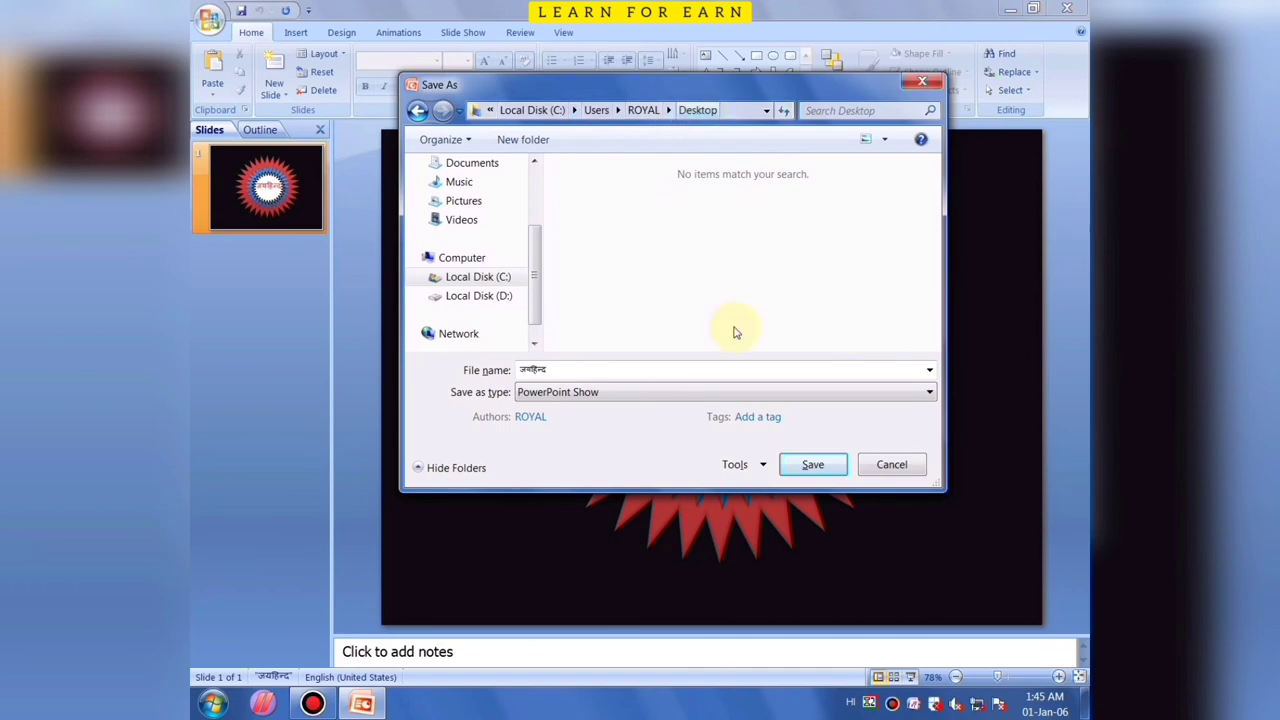
click(812, 465)
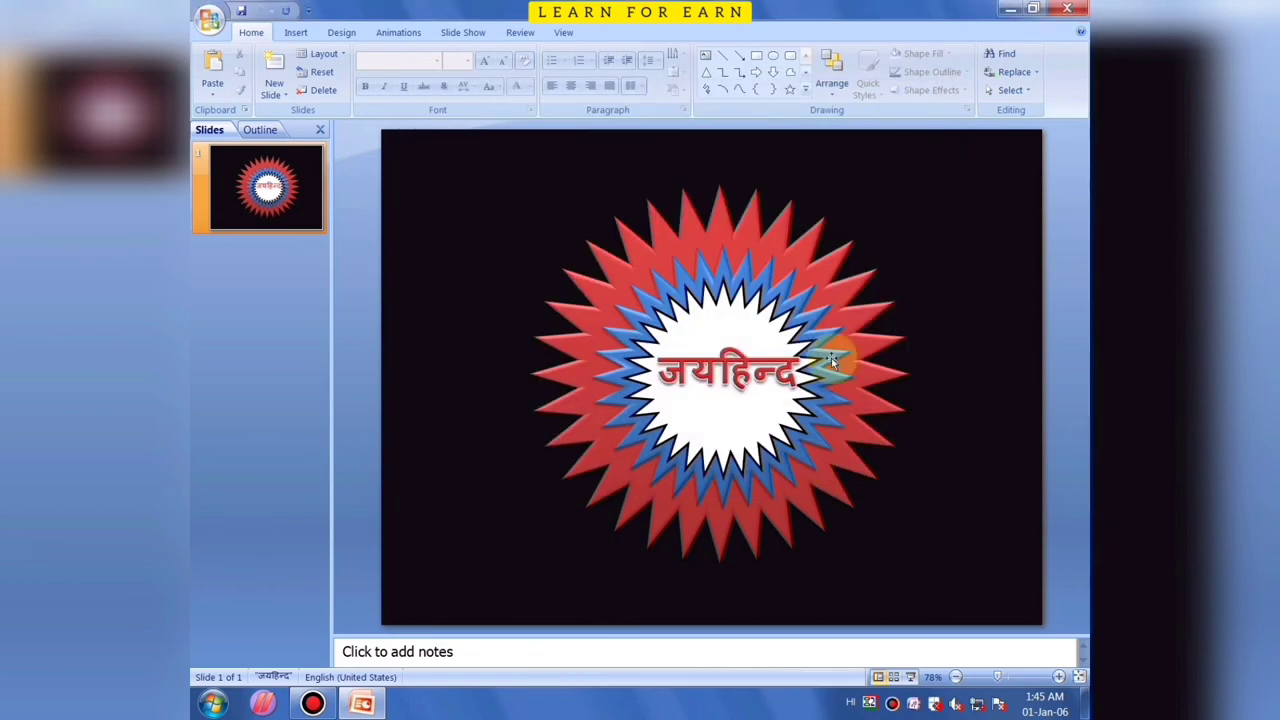
Close PowerPoint, run the जयहिन्द show from its desktop icon, then create a new presentation from it
click(1070, 8)
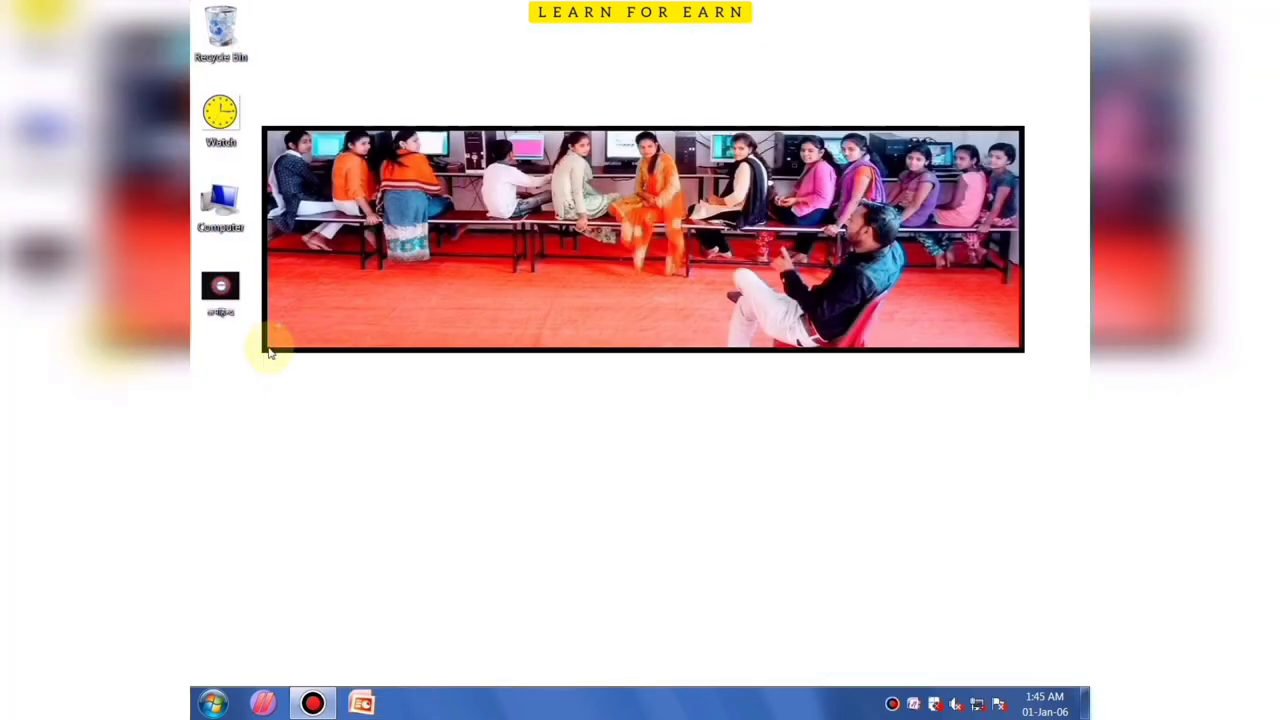
drag(286, 381, 193, 250)
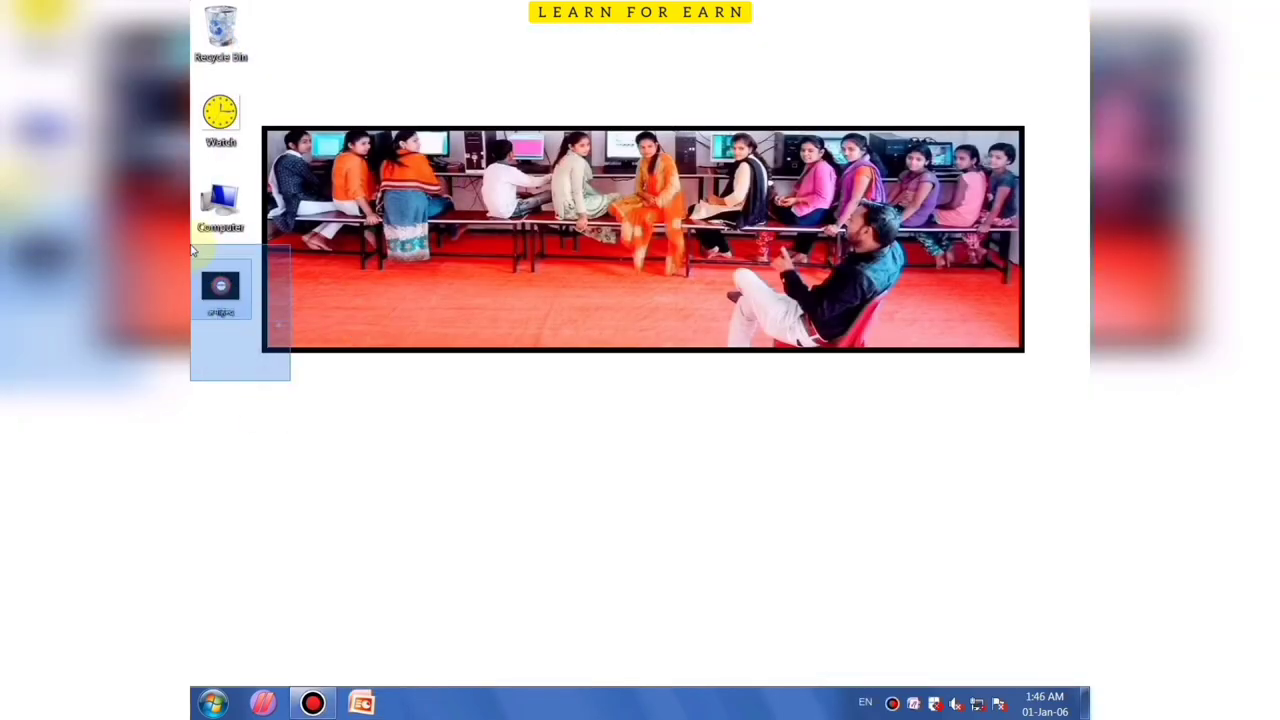
right_click(218, 288)
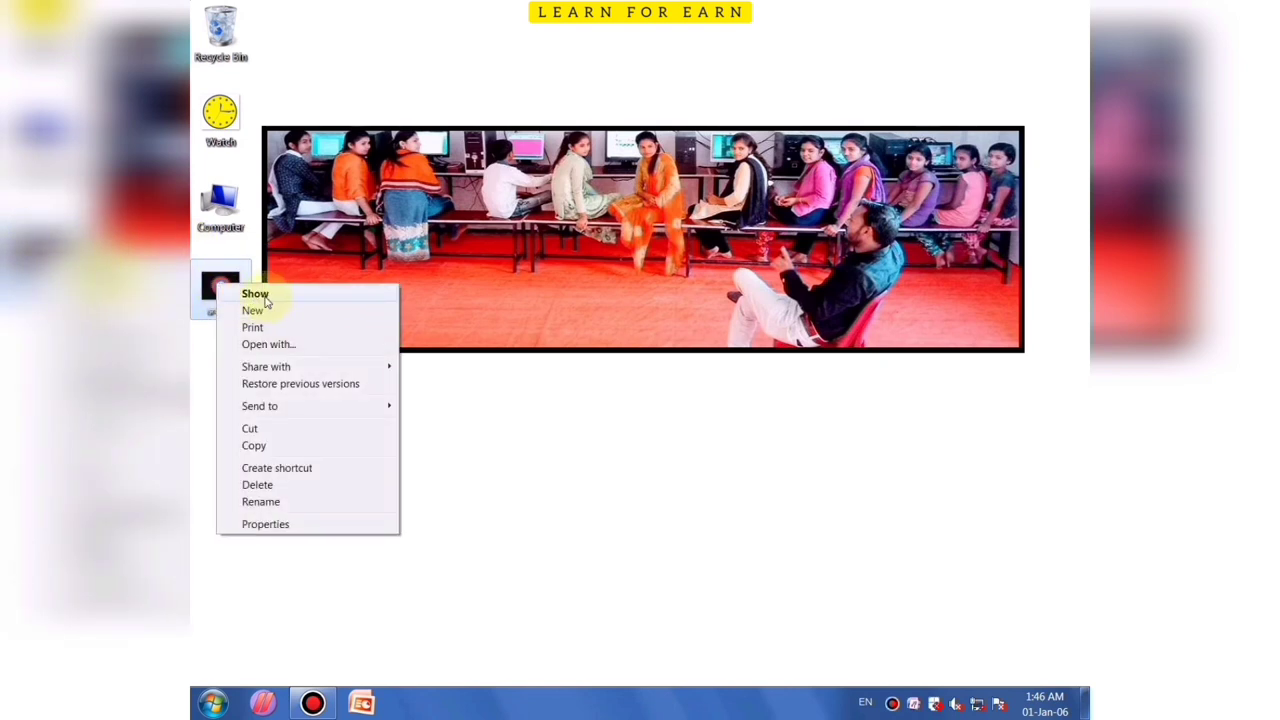
click(256, 294)
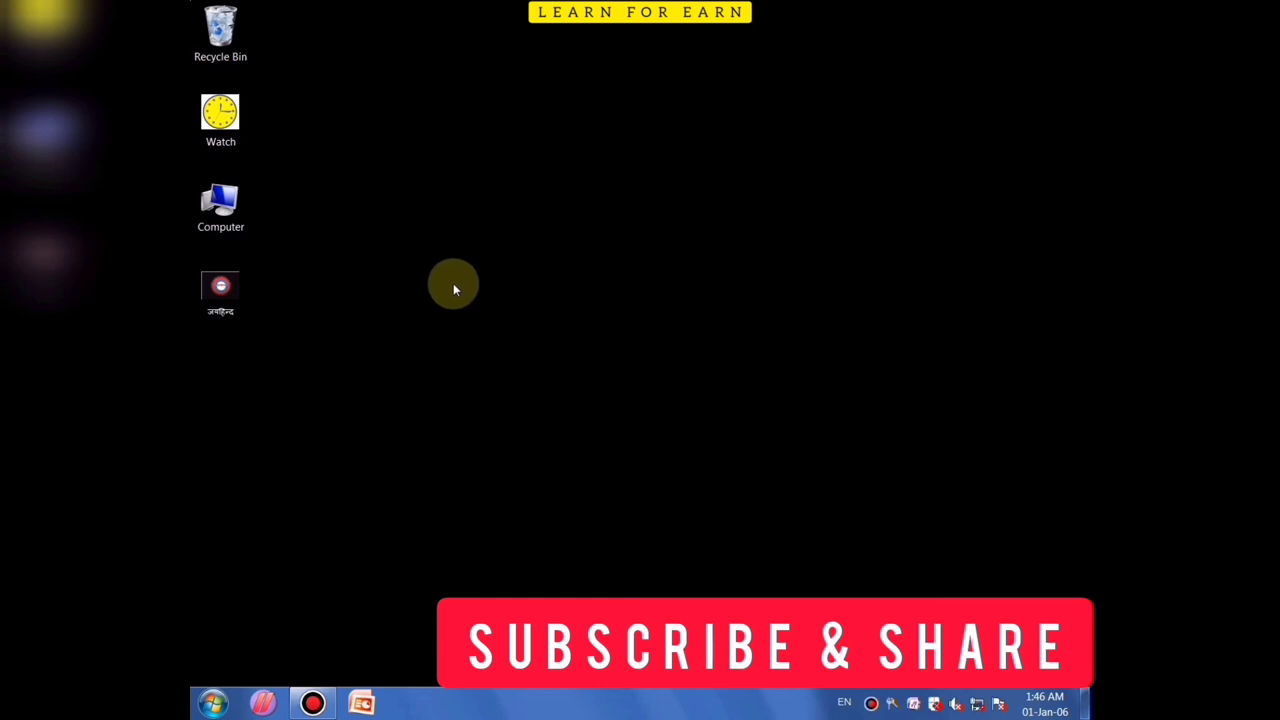
right_click(237, 288)
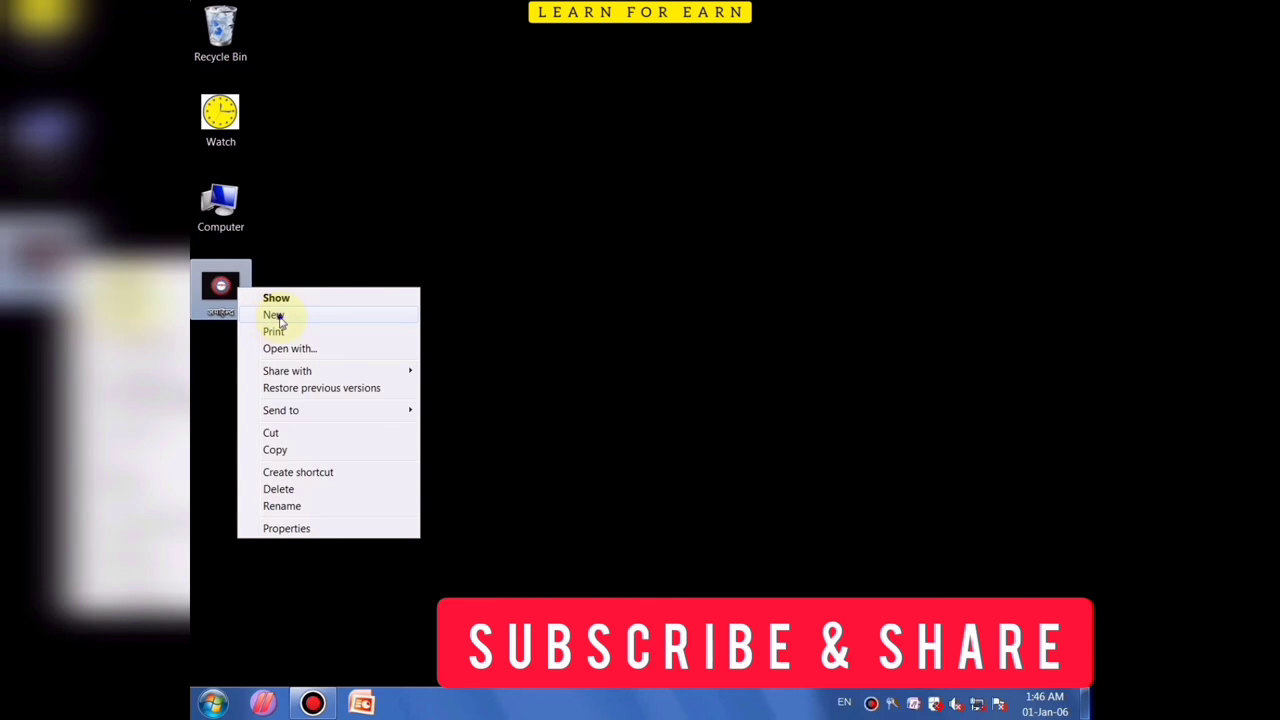
click(275, 314)
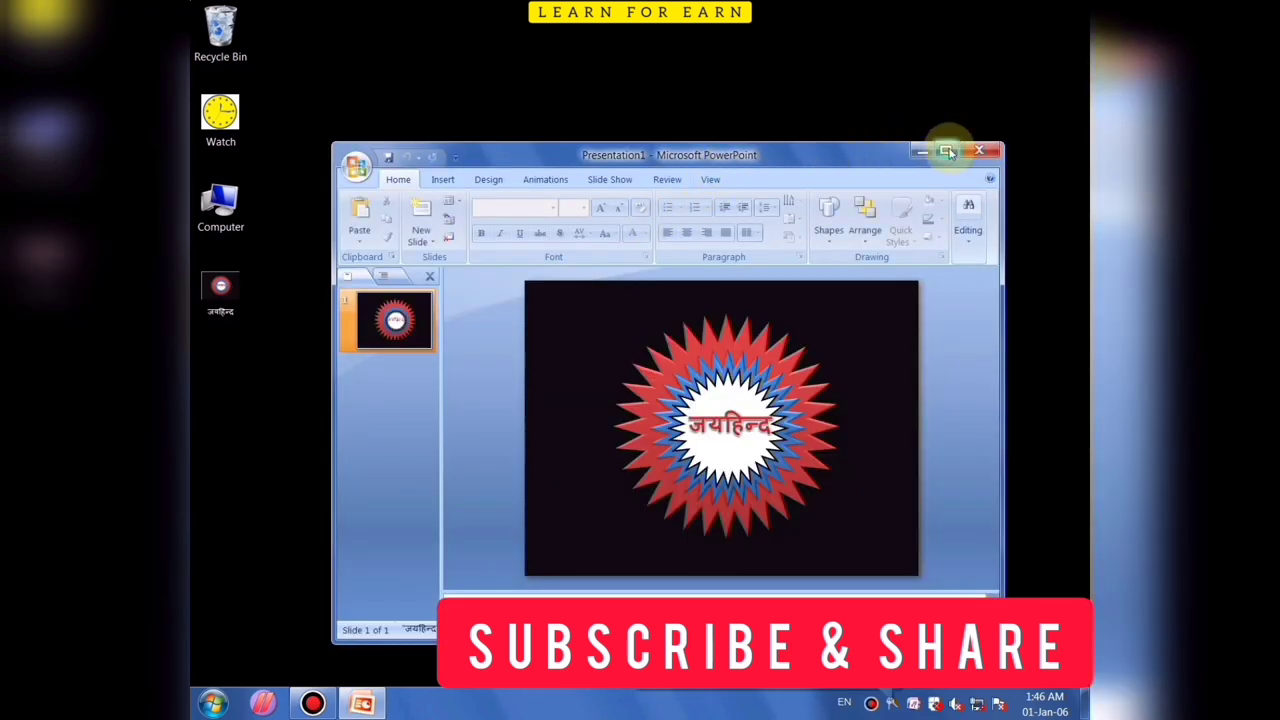
Maximize the PowerPoint window holding Presentation1, the editable copy of the जयहिन्द star slide
click(935, 156)
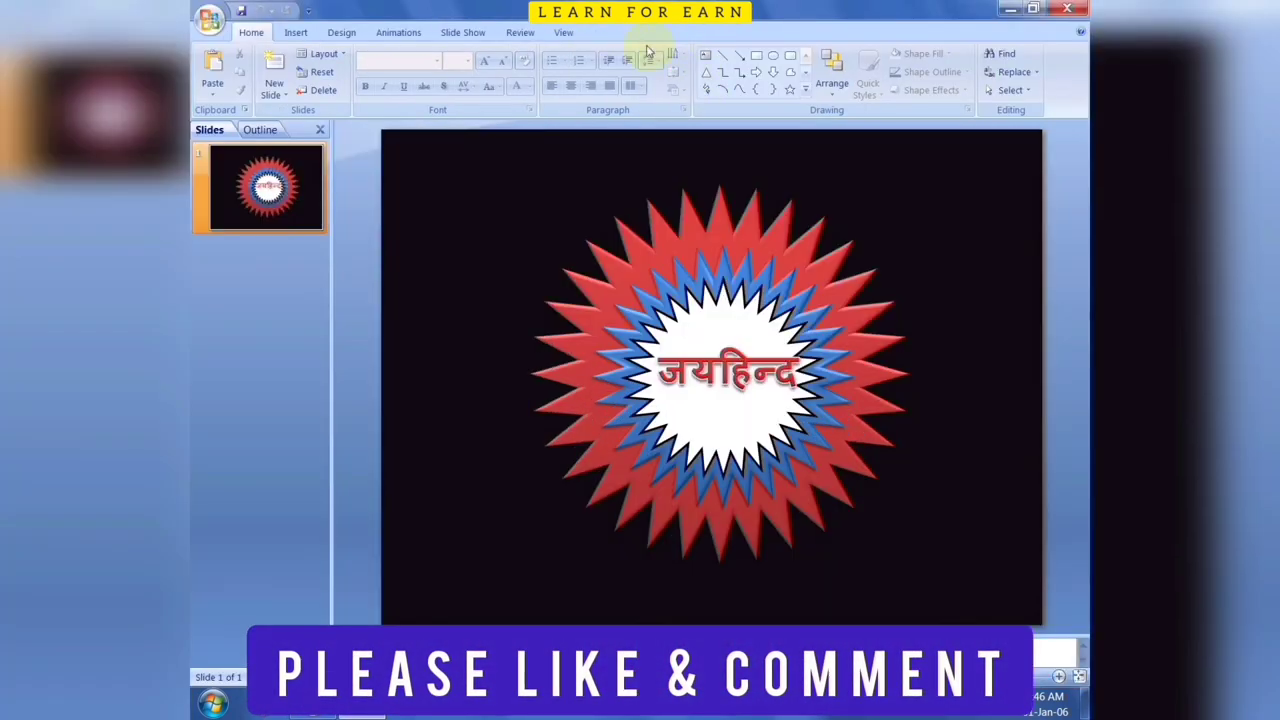